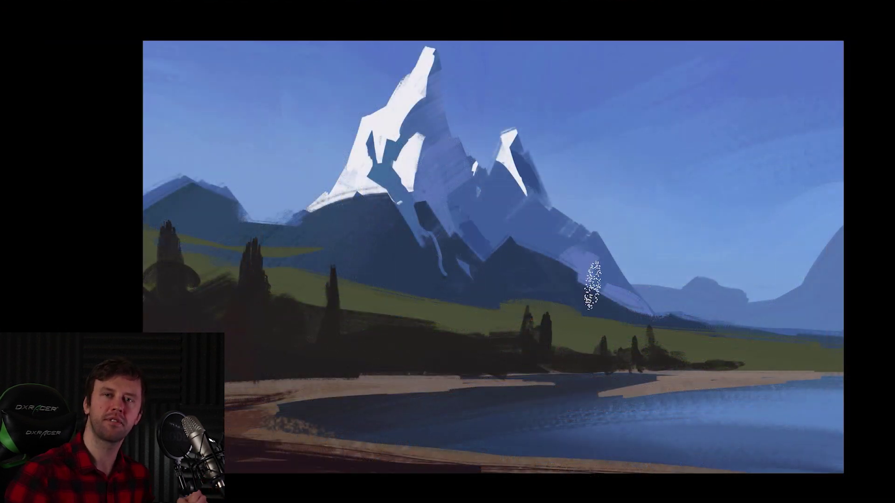
Paint lighter blue-violet strokes along the right-hand slopes of the mountain and its lower ridge.
left_click_drag(462, 223, 485, 251)
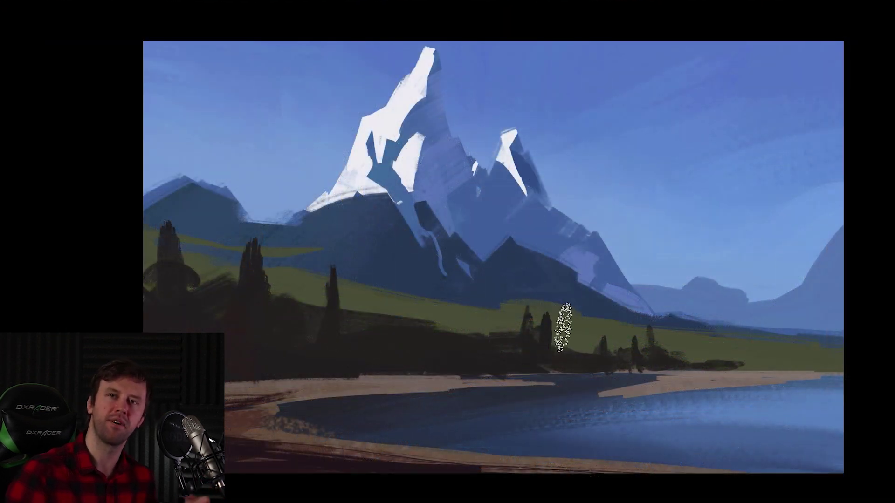
left_click_drag(596, 238, 641, 306)
left_click_drag(599, 257, 583, 277)
mouse_move(688, 326)
left_mouse_down()
mouse_move(579, 350)
mouse_move(580, 301)
mouse_move(627, 157)
mouse_move(587, 248)
mouse_move(475, 251)
left_mouse_up()
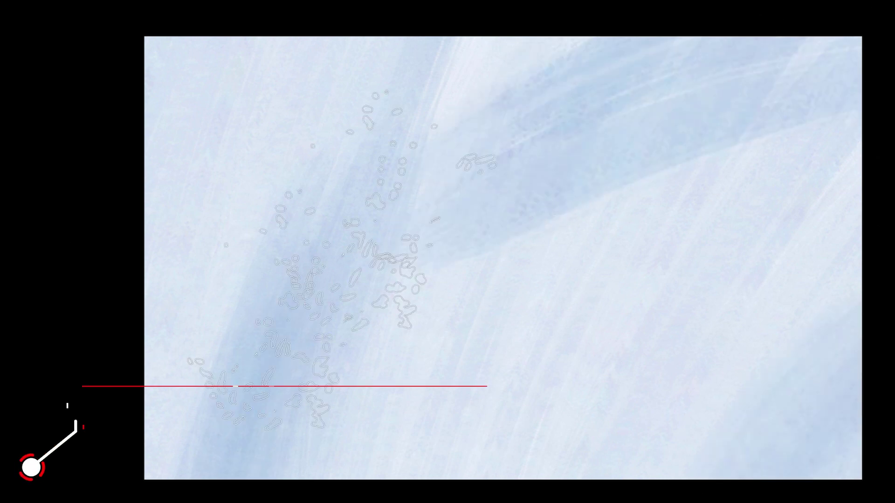
Texture the pale blue background with broad diagonal strokes of a large textured brush.
right_click(788, 335)
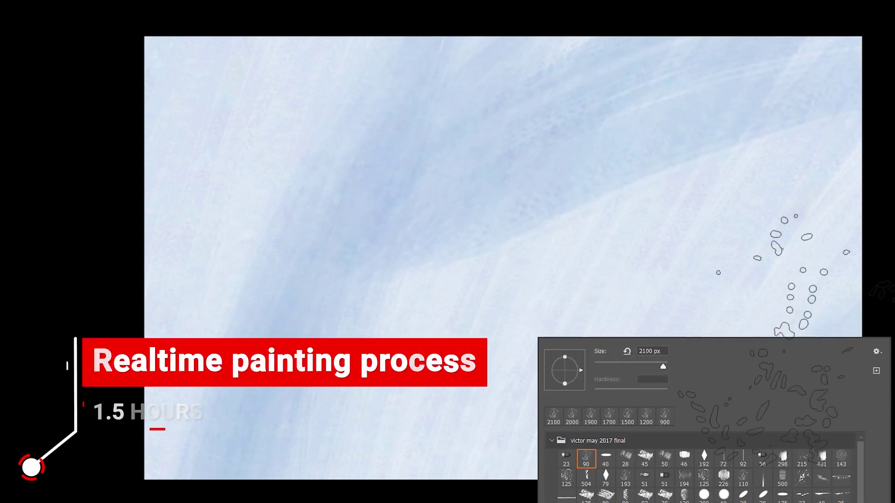
left_click_drag(280, 56, 131, 289)
left_click_drag(396, 61, 210, 298)
left_click_drag(801, 61, 582, 289)
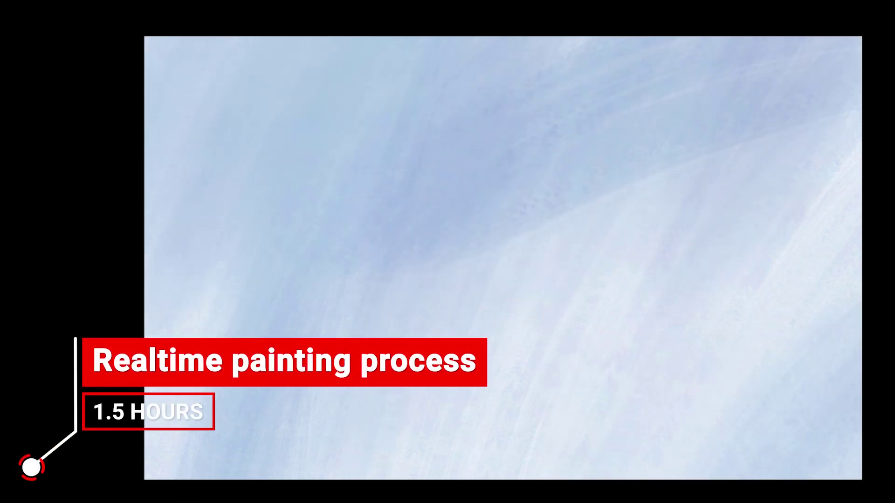
left_click_drag(456, 51, 299, 280)
Draw a thin straight horizon line across the lower part of the canvas.
right_click(760, 361)
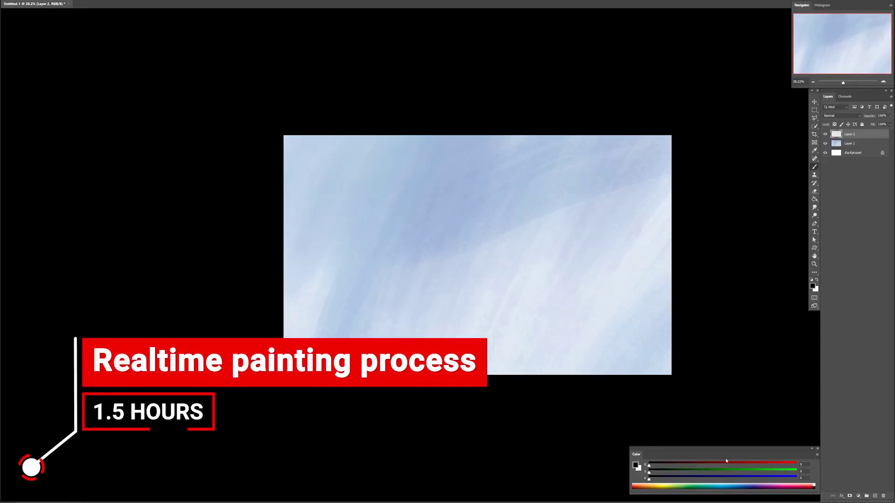
left_click_drag(287, 323, 671, 323)
left_click_drag(667, 370, 673, 365)
Add a new layer and sketch the curved lake shoreline below the horizon in thin black lines.
key("ctrl+shift+alt+n")
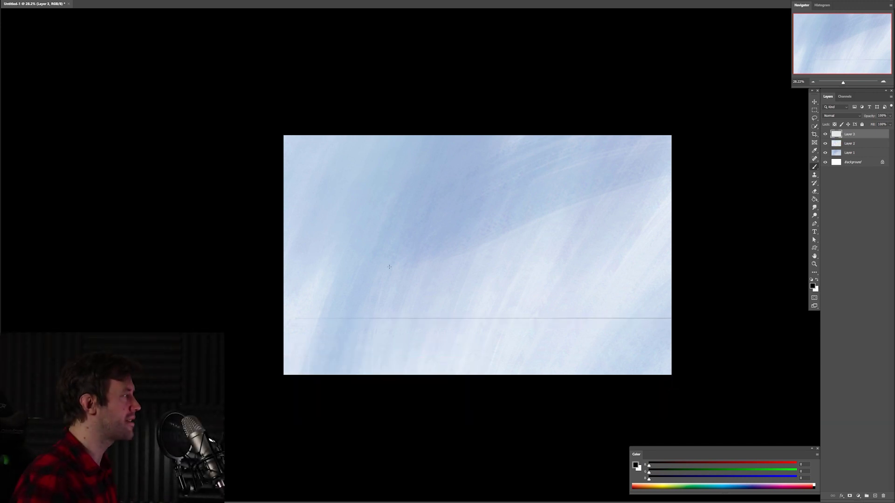
left_click_drag(433, 333, 545, 376)
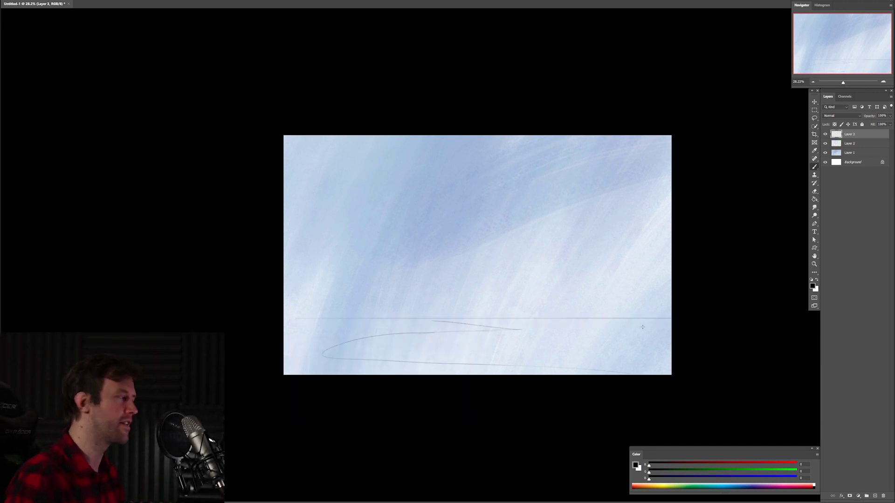
key("b")
left_click_drag(366, 336, 517, 375)
left_click_drag(385, 367, 427, 375)
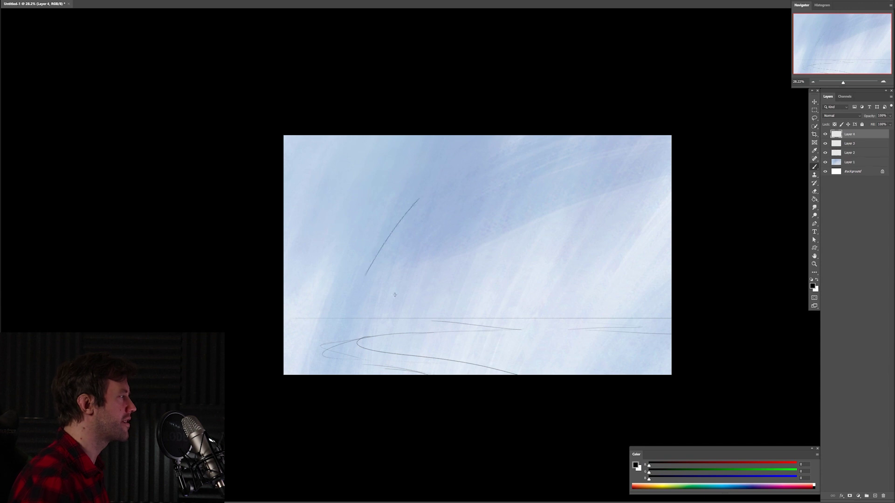
Sketch two long hillside lines descending from the left edge towards the horizon.
left_click_drag(340, 259, 480, 311)
key("ctrl+z")
left_click_drag(283, 258, 511, 321)
left_click_drag(444, 290, 600, 313)
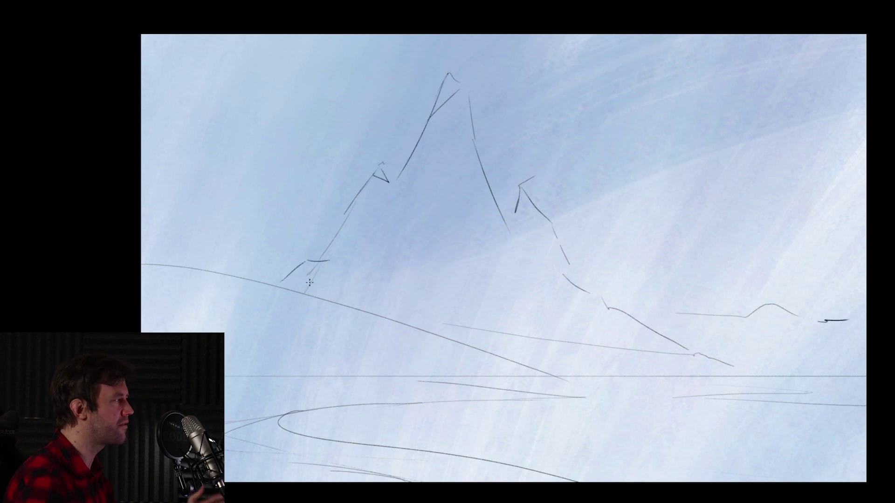
Sketch the foothill ridge in front of the main mountain and a small hill at the far left.
left_click_drag(322, 269, 404, 241)
left_click_drag(441, 247, 495, 330)
left_click_drag(210, 236, 259, 274)
key("ctrl+z")
key("ctrl+z")
left_click_drag(150, 261, 201, 239)
left_click_drag(217, 241, 275, 266)
Redraw both edges of the main peak to give it a taller, sharper summit.
left_click_drag(446, 75, 460, 141)
left_click_drag(461, 154, 505, 215)
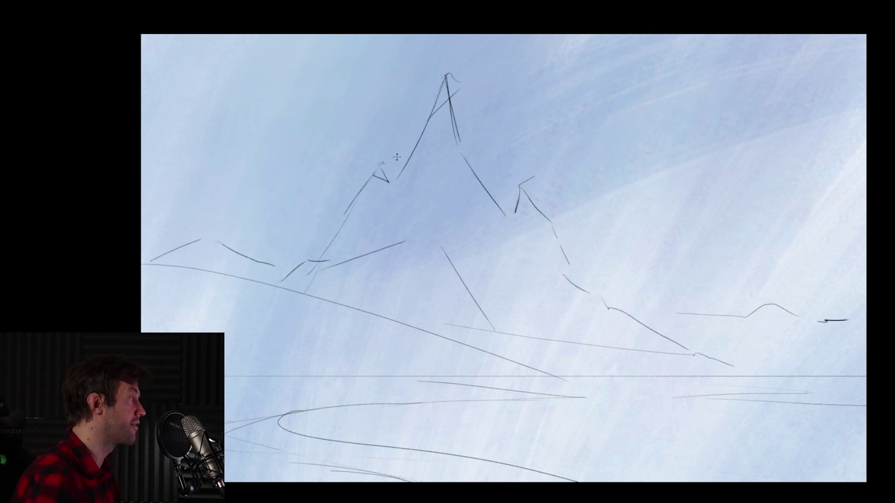
left_click_drag(389, 168, 446, 63)
left_click_drag(402, 173, 440, 76)
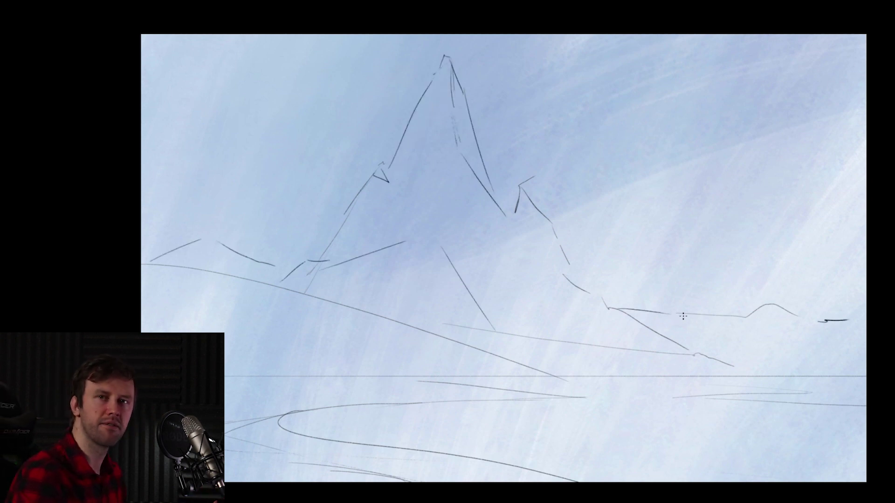
Sketch the stepped slope running down from the secondary peak towards the distant hills.
left_click_drag(567, 261, 605, 306)
left_click_drag(574, 263, 597, 272)
left_click_drag(604, 272, 657, 331)
left_click_drag(611, 306, 634, 324)
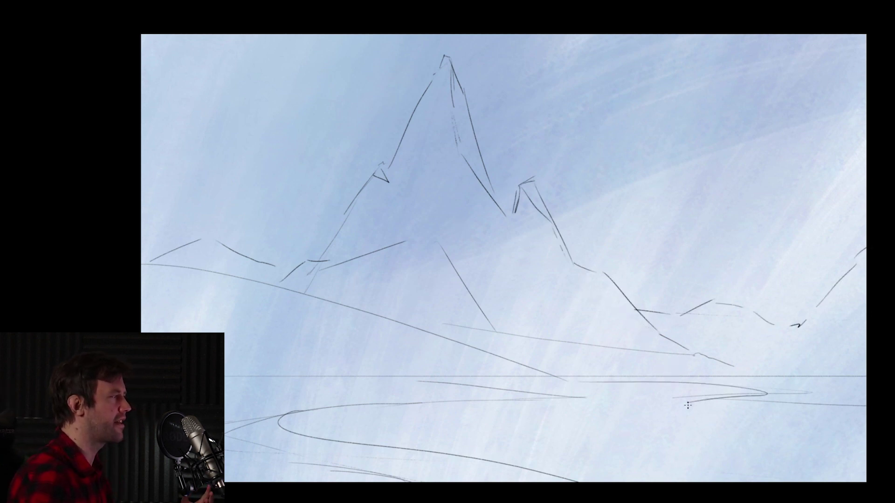
Redraw the far sandbank just below the horizon and add a lower foothill contour beneath the main mountain.
key("ctrl+z")
left_click_drag(573, 381, 685, 398)
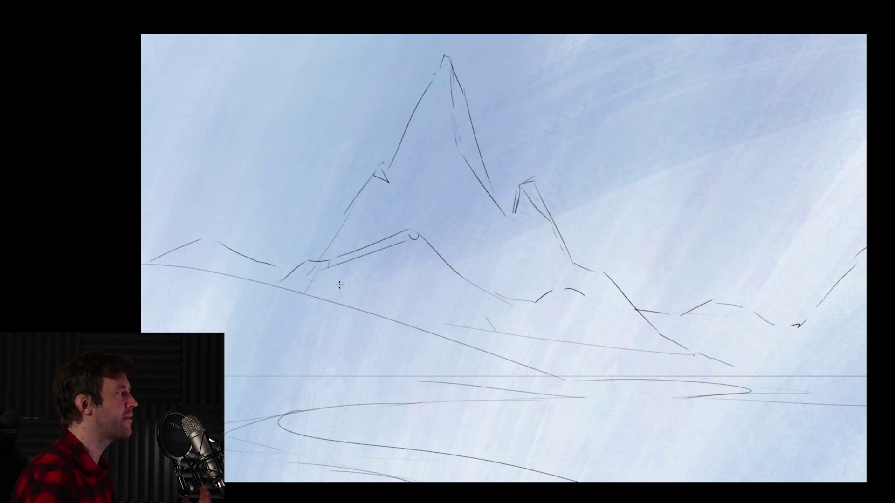
left_click_drag(362, 287, 487, 301)
left_click_drag(487, 301, 515, 358)
Sketch the left shoreline bend and the flat bank lines just below the horizon.
key("m")
key("m")
left_click_drag(225, 434, 270, 439)
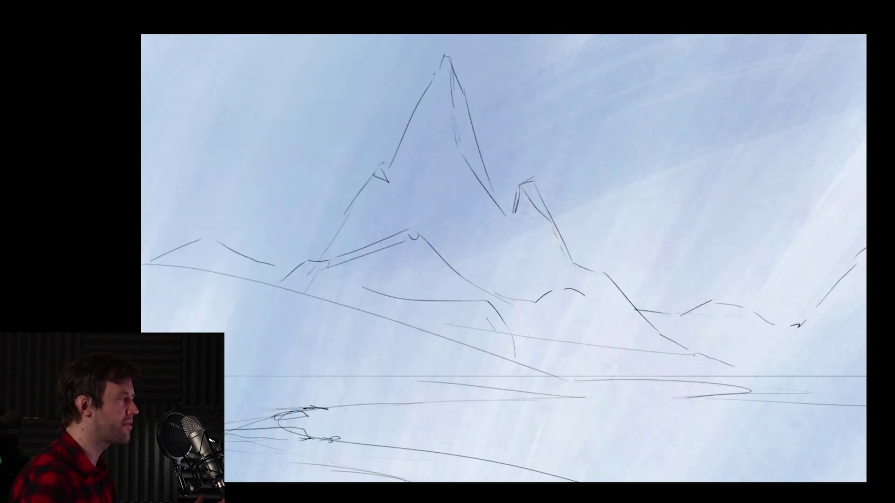
left_click_drag(260, 389, 485, 392)
left_click_drag(418, 396, 226, 405)
left_click_drag(264, 397, 226, 404)
Sketch the near shoreline and angular flat rocks along the lower-right foreground.
left_click_drag(577, 482, 474, 458)
left_click_drag(322, 439, 776, 482)
left_click_drag(656, 459, 708, 482)
left_click_drag(631, 477, 806, 470)
left_click_drag(626, 450, 623, 454)
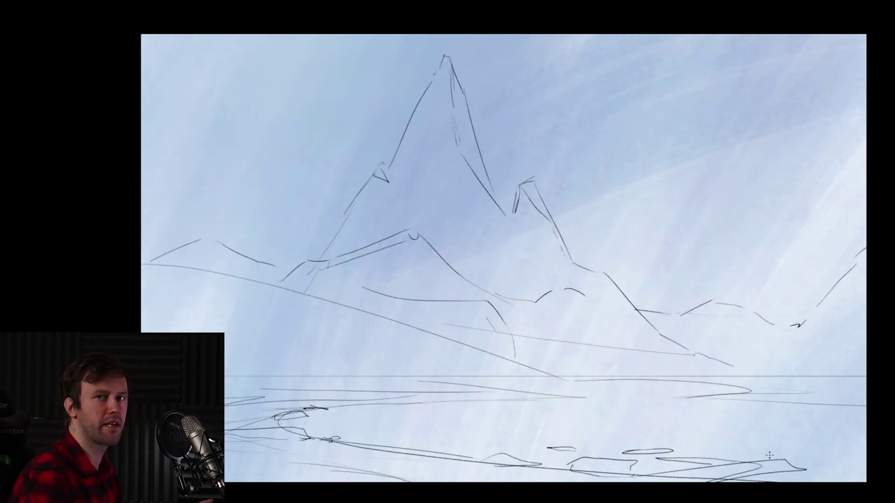
left_click_drag(772, 442, 811, 481)
left_click_drag(780, 443, 842, 482)
Sketch a cluster of domed shapes and tall, thin towers on the right-hand shore.
left_click_drag(741, 387, 784, 373)
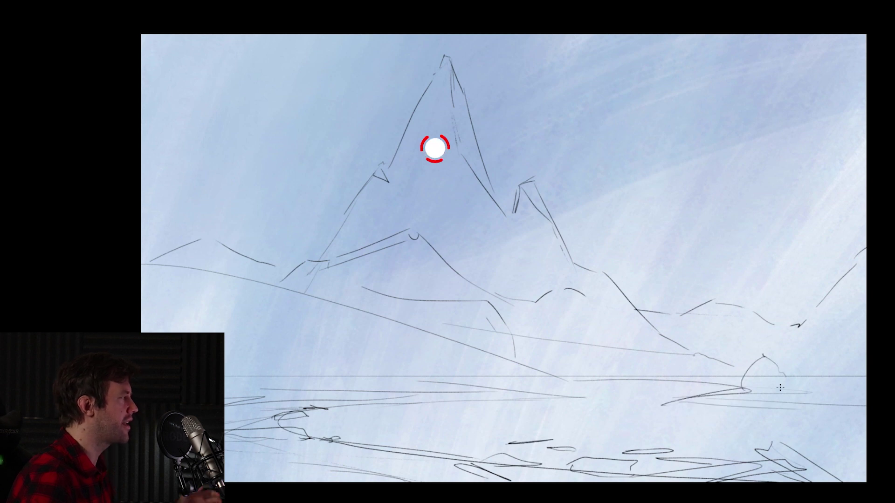
left_click_drag(762, 279, 768, 318)
left_click_drag(748, 362, 780, 347)
left_click_drag(790, 387, 832, 396)
left_click_drag(807, 256, 803, 349)
left_click_drag(813, 255, 830, 361)
left_click_drag(708, 326, 701, 397)
left_click_drag(709, 327, 717, 396)
Transform the sketched tower group upward so it stands higher above the shore.
key("ctrl+t")
left_click_drag(759, 260, 759, 214)
key("Return")
mouse_move(765, 321)
left_mouse_down()
mouse_move(740, 320)
mouse_move(747, 323)
left_mouse_up()
left_click_drag(821, 424, 831, 423)
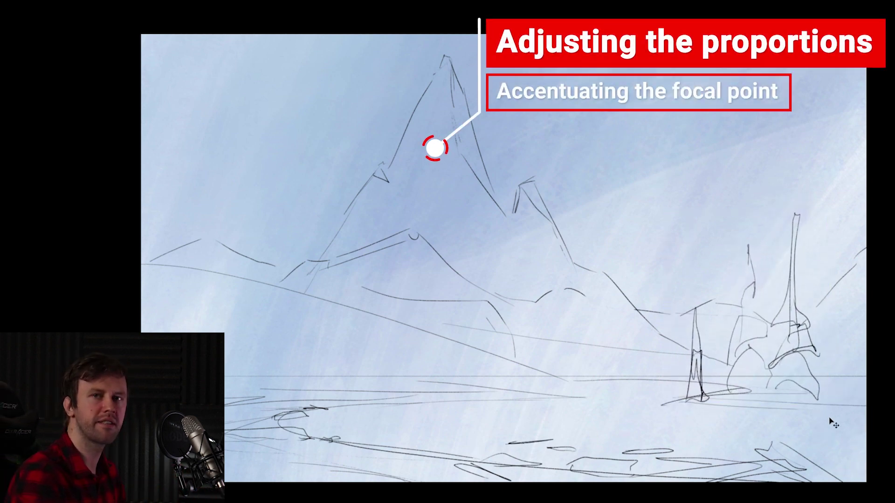
Select the mountain sketch and transform it to adjust its proportions.
left_click_drag(219, 8, 787, 385)
left_click_drag(750, 356, 701, 345)
key("Return")
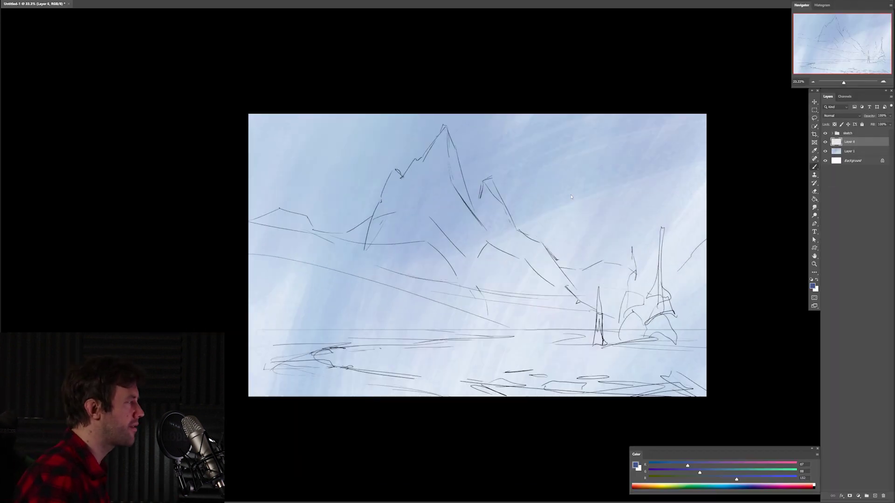
Cover the canvas beneath the sketch with broad textured strokes of medium blue for the sky.
mouse_move(713, 81)
left_mouse_down()
mouse_move(703, 96)
mouse_move(581, 89)
mouse_move(215, 140)
mouse_move(220, 298)
mouse_move(675, 285)
mouse_move(399, 266)
mouse_move(199, 149)
left_mouse_up()
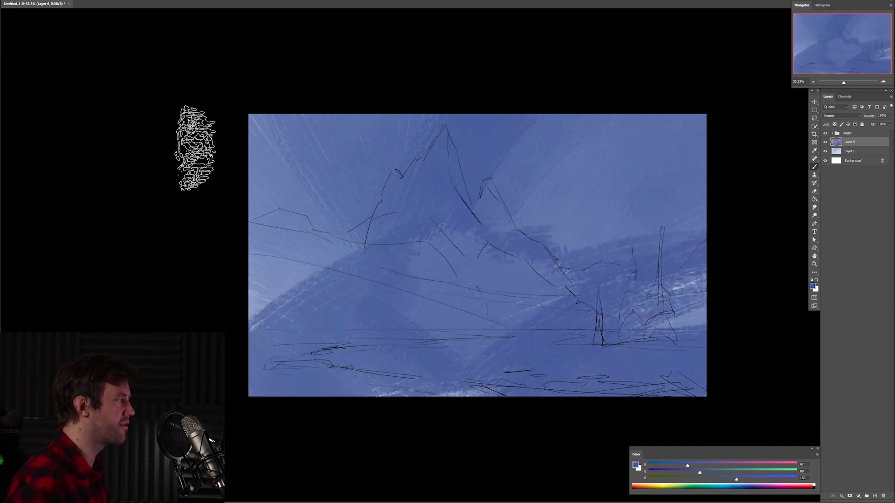
mouse_move(491, 247)
left_mouse_down()
mouse_move(310, 261)
mouse_move(385, 223)
mouse_move(606, 378)
mouse_move(440, 317)
left_mouse_up()
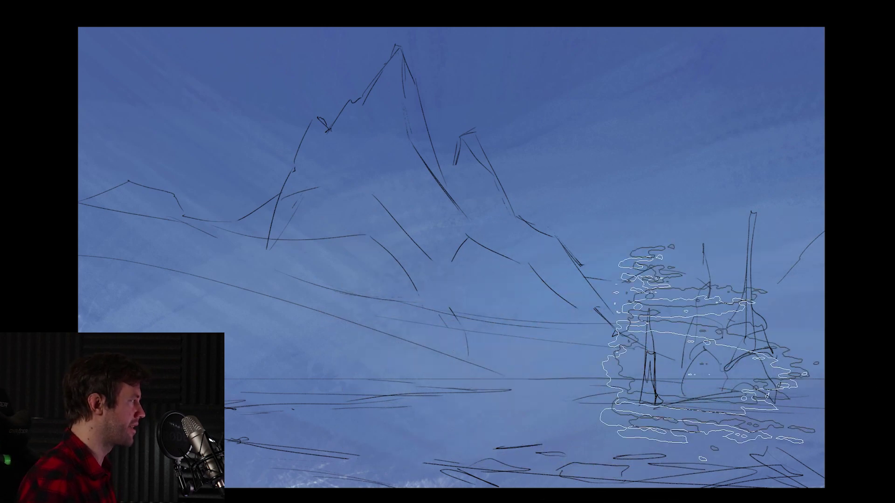
Block in the main mountain silhouette beneath the sketch with a flat, darker blue.
right_click(684, 496)
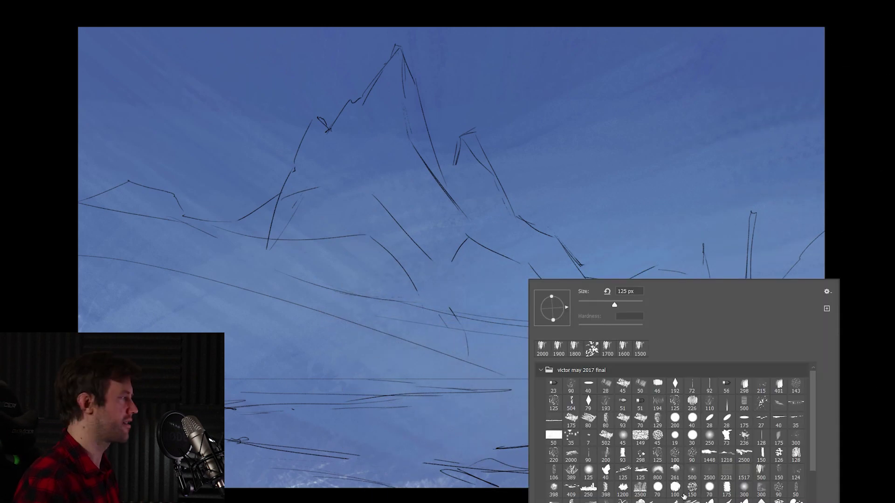
left_click(608, 237, "alt")
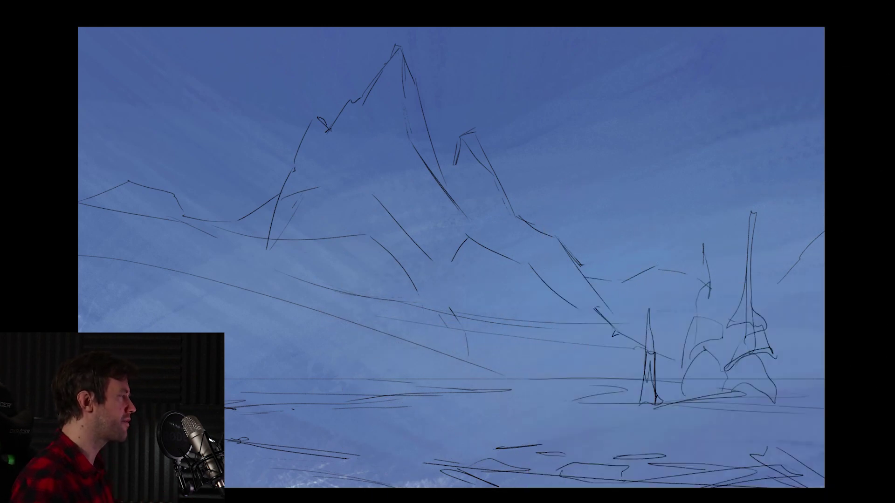
mouse_move(526, 263)
left_mouse_down()
mouse_move(563, 256)
mouse_move(563, 266)
left_mouse_up()
key("ctrl+z")
key("ctrl+z")
left_click_drag(469, 161, 443, 282)
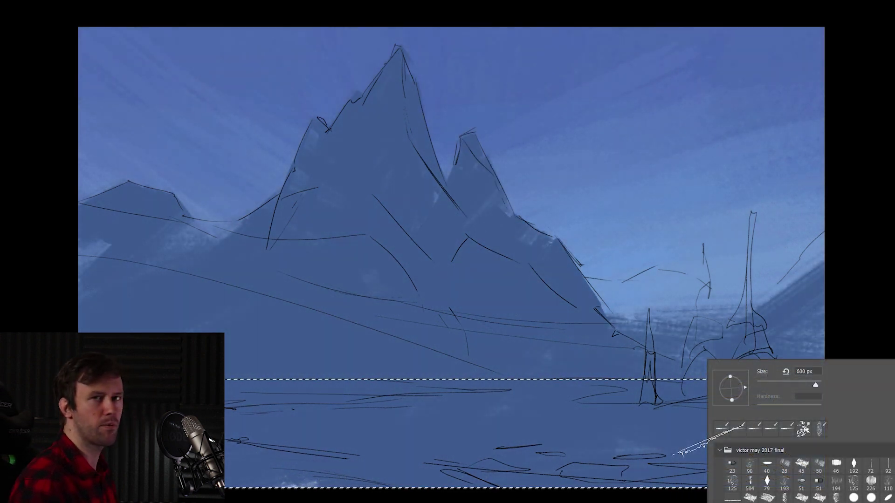
Paint the selected area below the horizon with lighter blue water strokes and clear the selection.
left_click(672, 495)
mouse_move(731, 425)
left_mouse_down()
mouse_move(601, 466)
mouse_move(569, 413)
mouse_move(624, 457)
left_mouse_up()
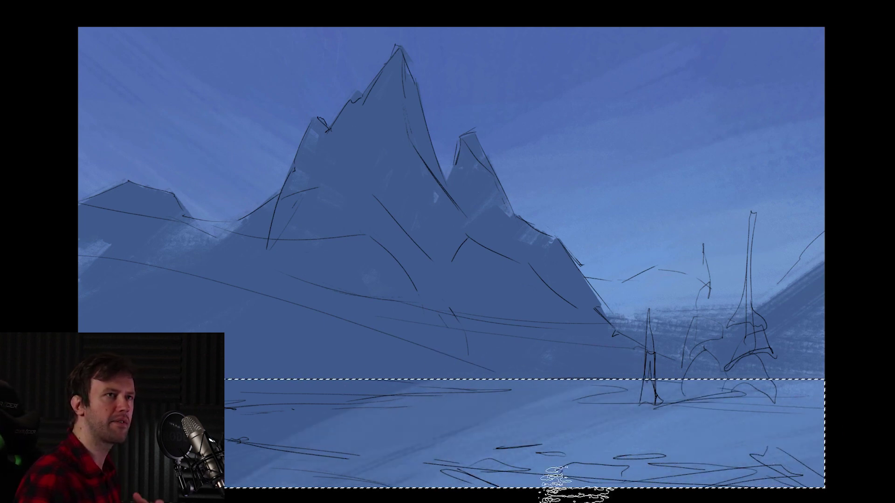
key("ctrl+d")
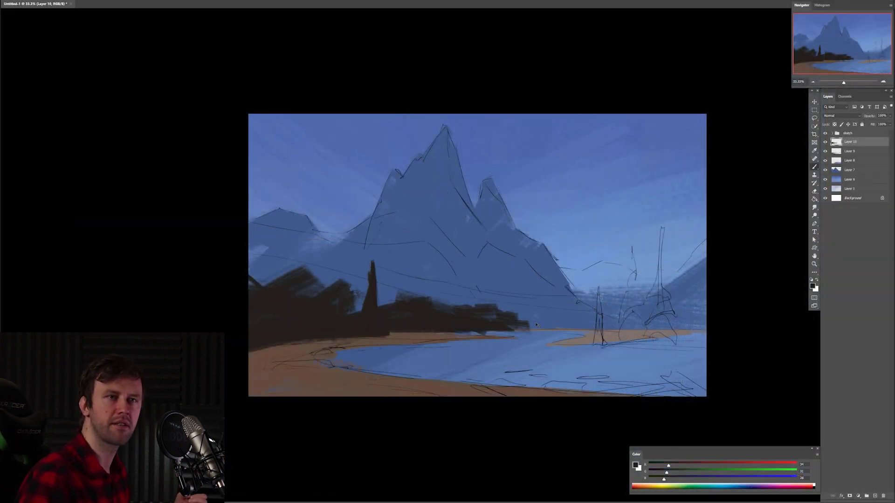
Add a layer above the mountain layer and block in the foothills with flat dark navy.
left_click(537, 325, "ctrl")
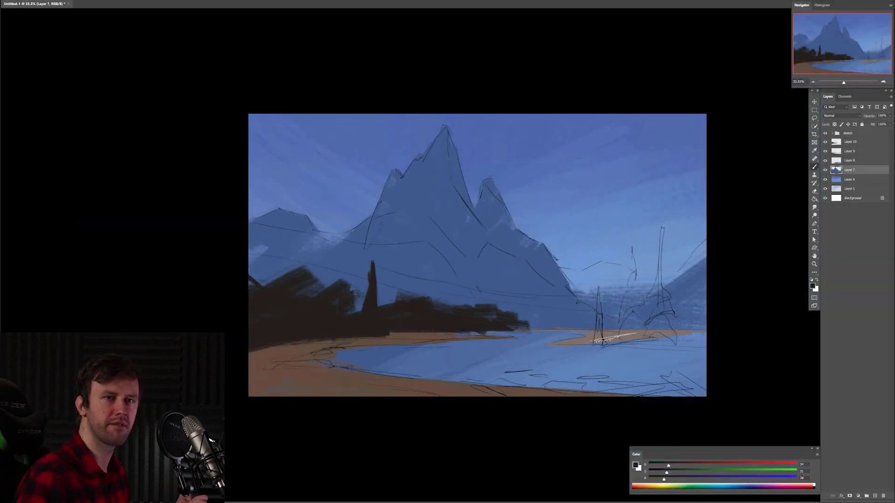
left_click(875, 496)
left_click(423, 254, "alt")
left_click(423, 253, "alt")
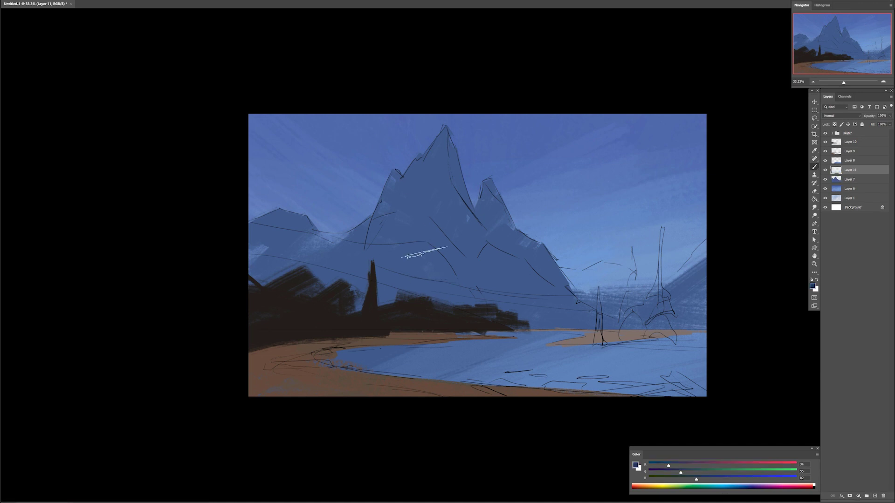
left_click_drag(424, 253, 437, 297)
key("ctrl+z")
left_click_drag(442, 233, 433, 274)
mouse_move(397, 234)
left_mouse_down()
mouse_move(387, 272)
mouse_move(208, 270)
mouse_move(328, 247)
left_mouse_up()
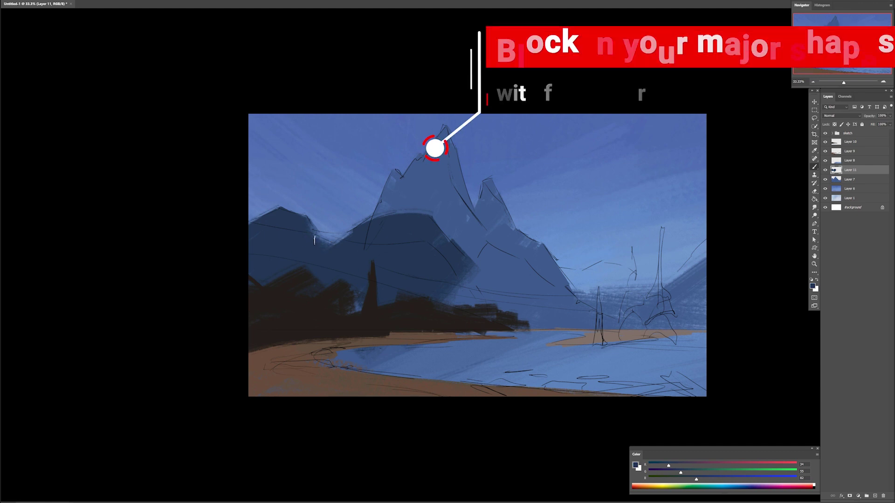
mouse_move(459, 252)
left_mouse_down()
mouse_move(506, 289)
mouse_move(523, 279)
left_mouse_up()
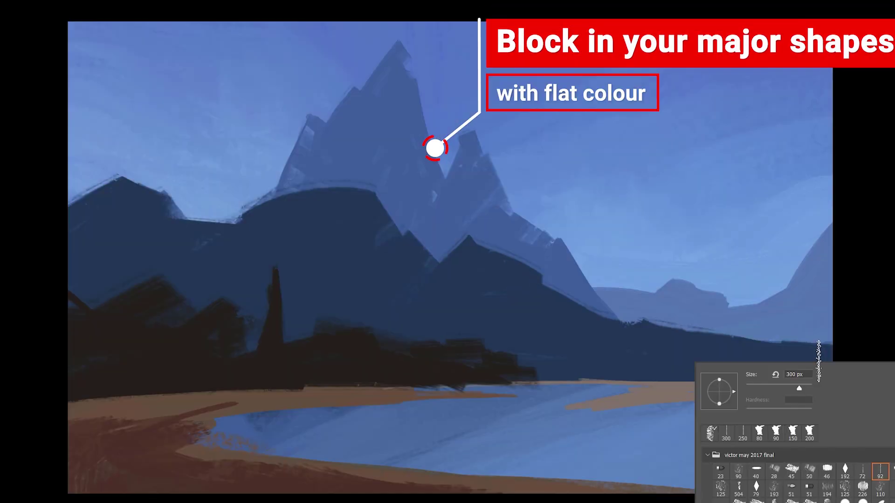
Replace the first snow attempt with white snow patches painted down the left side of the main peak.
left_click(350, 150, "alt")
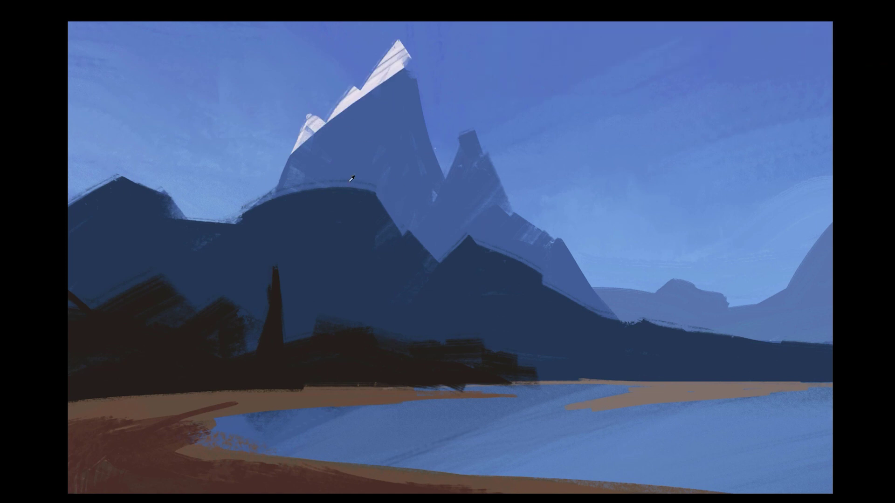
key("ctrl+z")
right_click(377, 153)
left_click(526, 262)
left_click_drag(399, 43, 356, 129)
mouse_move(358, 89)
left_mouse_down()
mouse_move(338, 154)
mouse_move(299, 186)
left_mouse_up()
left_click_drag(388, 129, 366, 177)
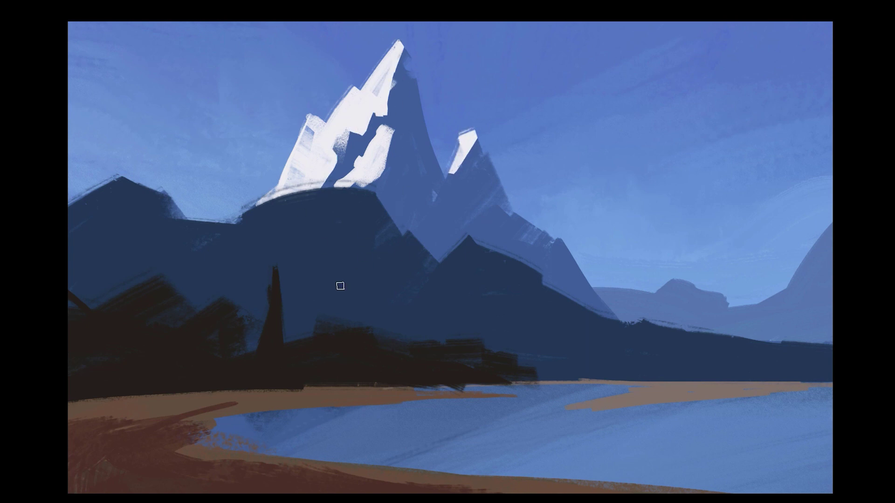
Refine the snow edge and the blue rock shadow cutting into it below the main summit.
left_click_drag(401, 75, 399, 123)
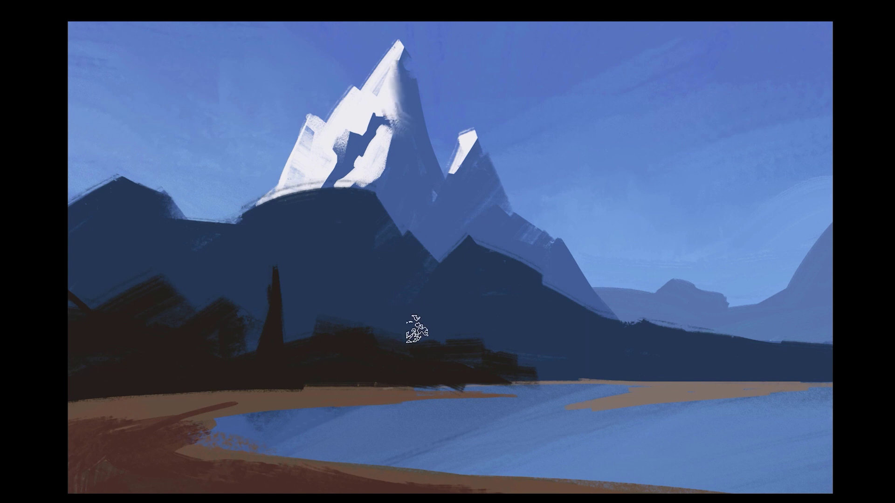
key("ctrl+z")
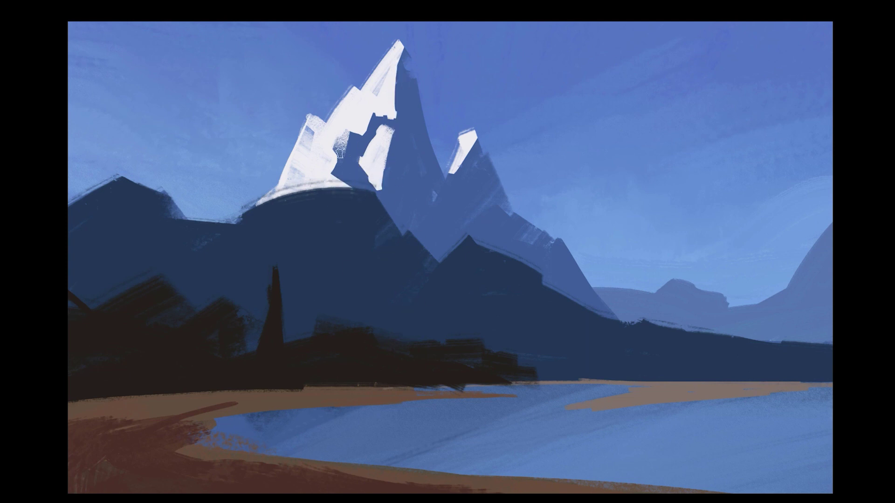
left_click(380, 110, "alt")
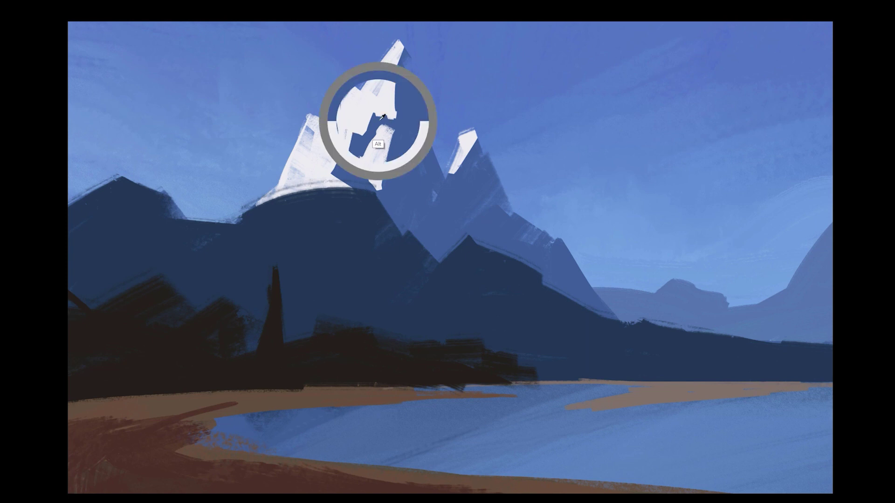
mouse_move(342, 97)
left_mouse_down()
mouse_move(310, 152)
mouse_move(328, 132)
left_mouse_up()
key("ctrl+z")
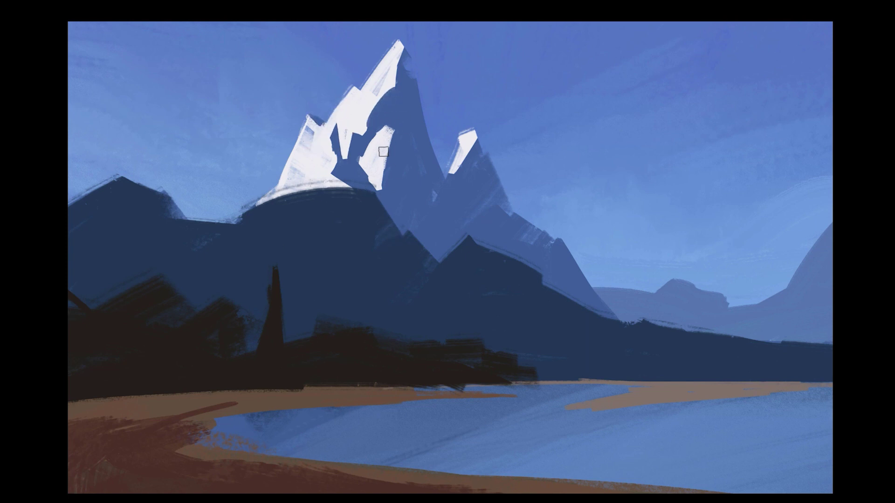
Try shading strokes down the shadowed face of the main peak with a diamond-shaped brush.
right_click(694, 274)
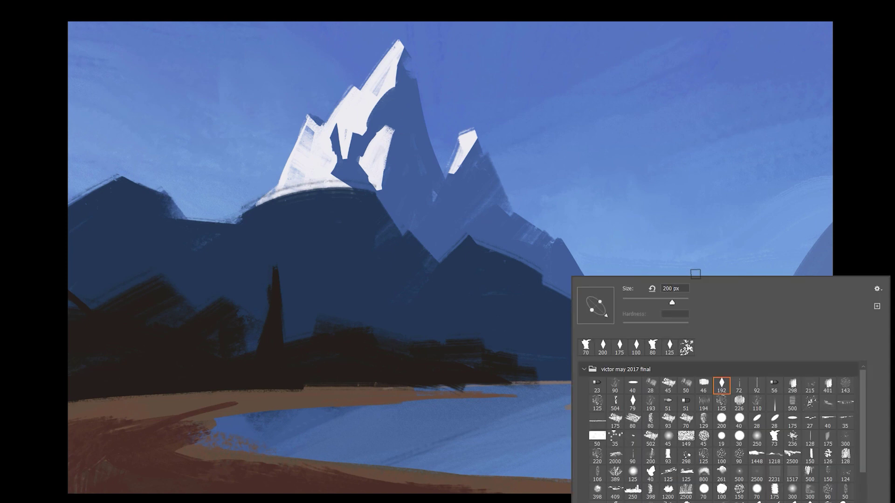
left_click(602, 294)
left_click(395, 136)
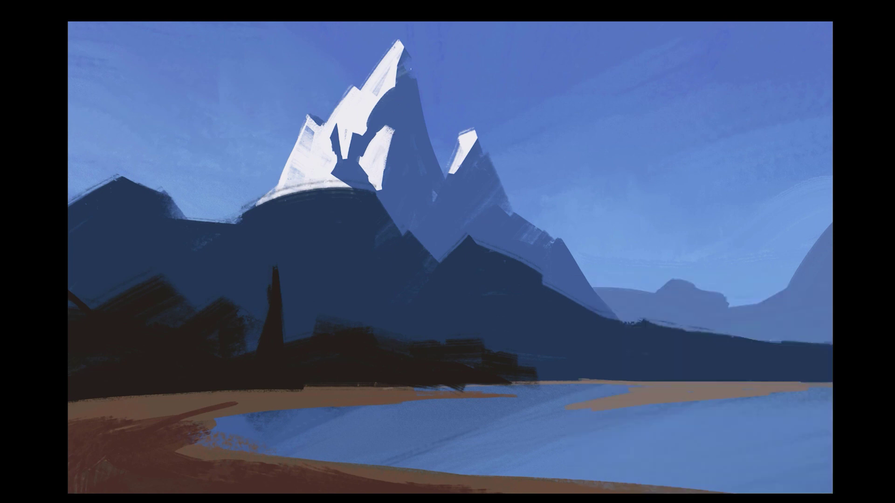
left_click_drag(411, 69, 412, 156)
key("ctrl+z")
mouse_move(405, 61)
left_mouse_down()
mouse_move(372, 124)
mouse_move(419, 137)
left_mouse_up()
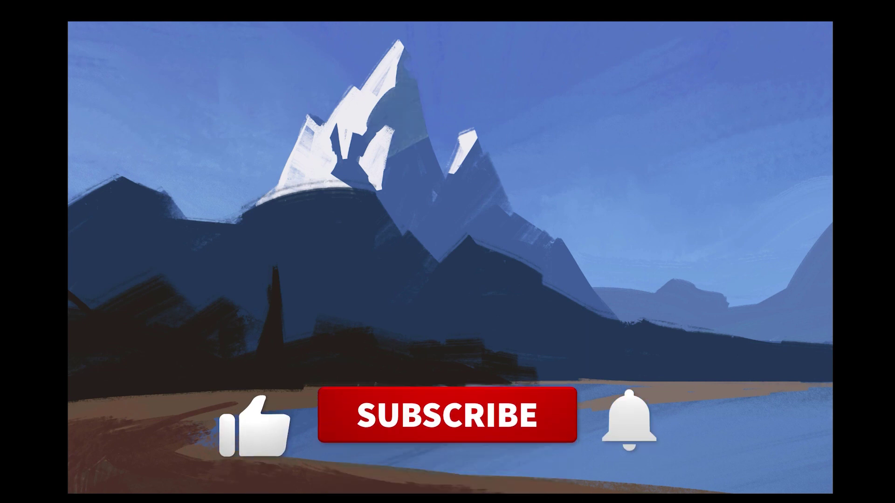
key("ctrl+z")
key("ctrl+z")
Texture the shadowed face of the main peak with lighter violet-blue strokes using a speckled brush.
right_click(421, 257)
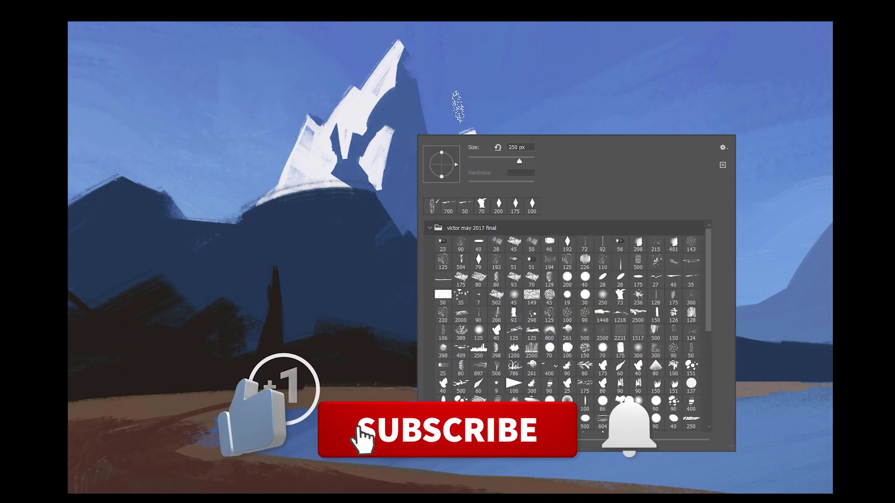
double_click(448, 206)
left_click_drag(438, 88, 385, 142)
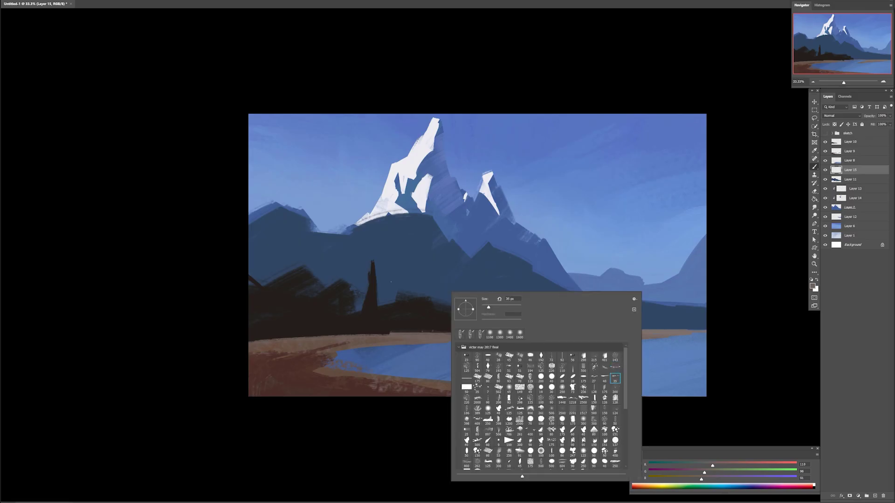
Mix an olive green and block in a grassy slope between the foothills and the dark tree line.
key("Escape")
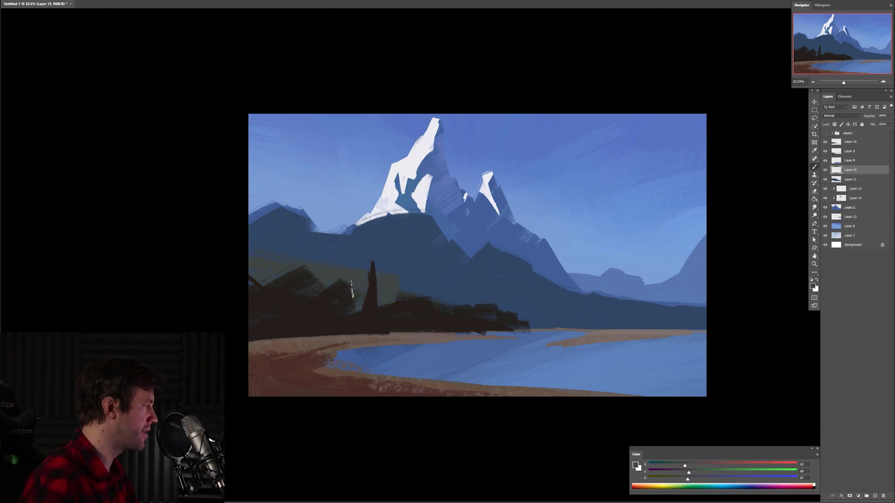
mouse_move(690, 473)
left_mouse_down()
mouse_move(702, 474)
mouse_move(672, 480)
left_mouse_up()
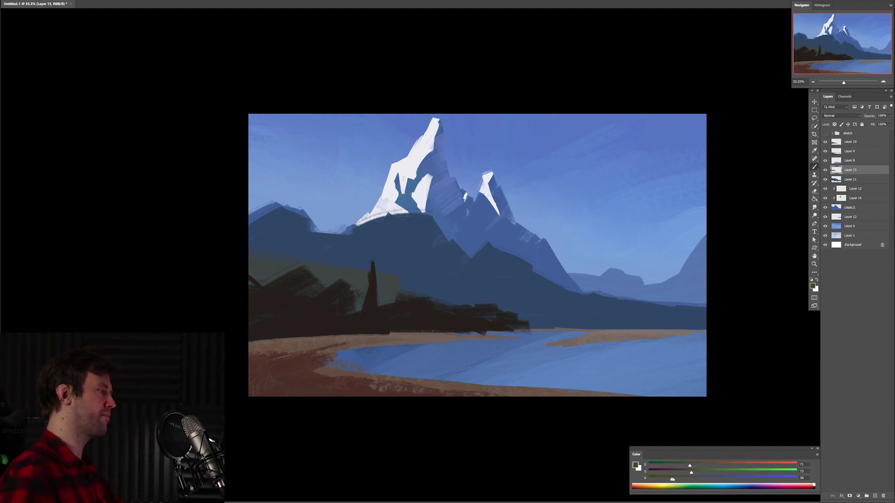
left_click_drag(280, 265, 493, 303)
left_click_drag(673, 479, 680, 479)
left_click_drag(691, 472, 694, 472)
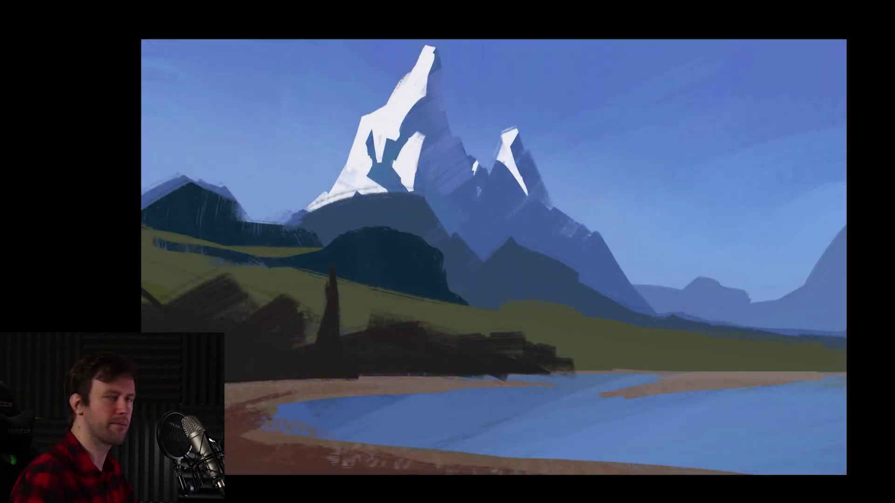
Darken the right and central foothills with deeper navy strokes.
left_click_drag(512, 254, 690, 325)
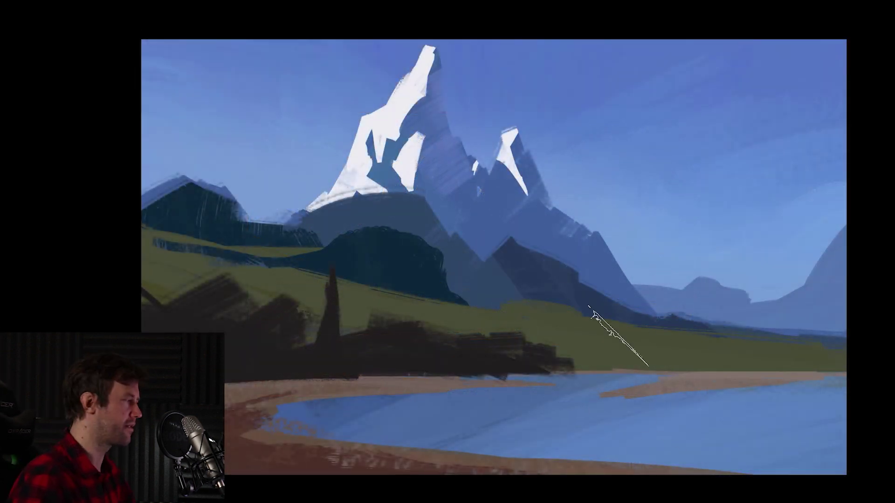
left_click_drag(422, 228, 430, 275)
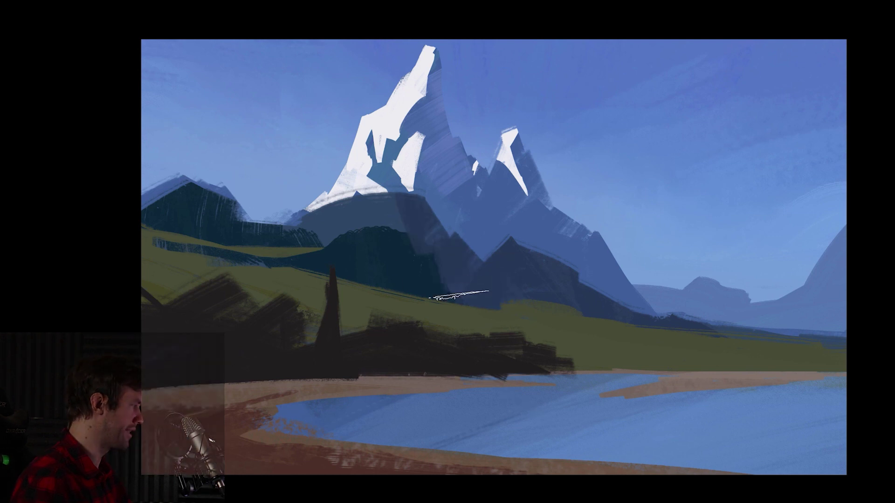
right_click(420, 274)
left_click(416, 275)
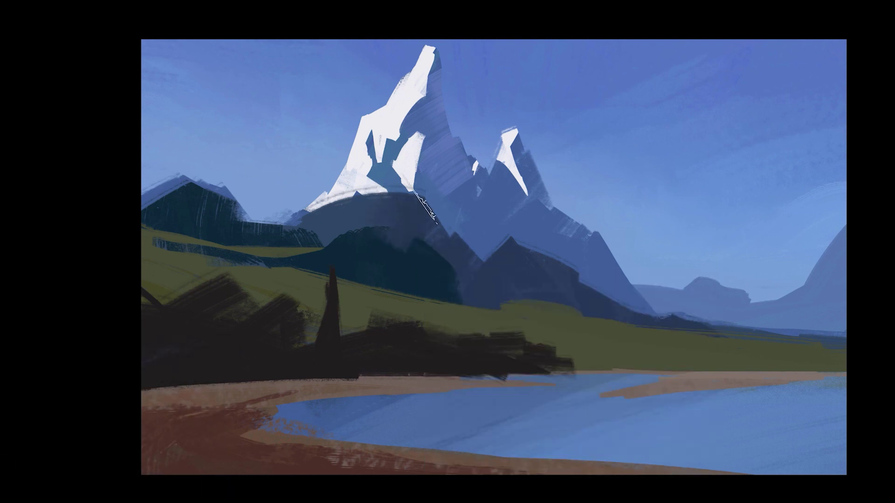
Undo the dark teal hill strokes and paint a lighter blue ravine through the foothill below the main snowfield.
key("ctrl+z")
key("ctrl+z")
key("ctrl+z")
key("ctrl+z")
key("ctrl+z")
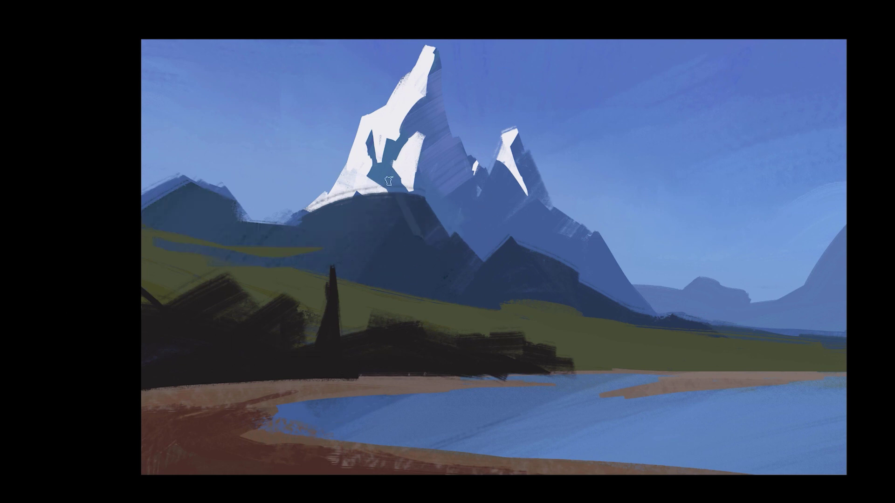
left_click_drag(392, 195, 420, 233)
left_click_drag(459, 259, 471, 278)
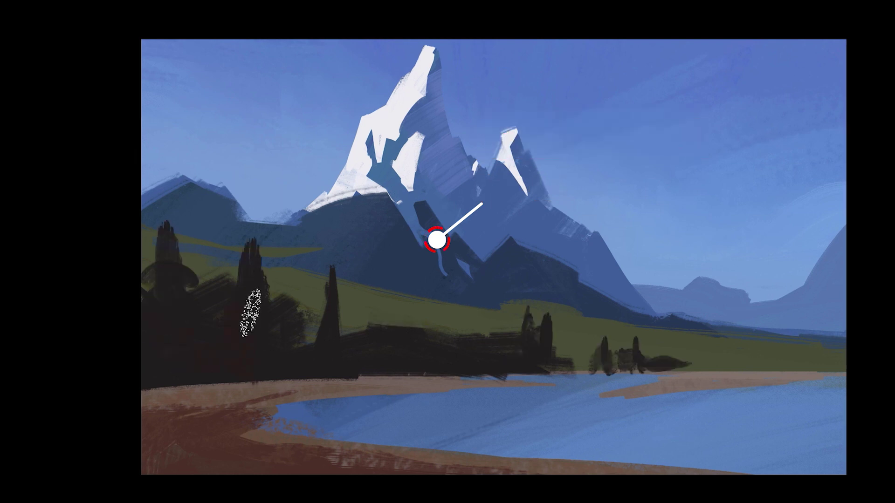
Paint near-black conifer silhouettes and low shrubs along the tree line and the far shore.
mouse_move(249, 313)
left_mouse_down()
mouse_move(529, 380)
mouse_move(645, 346)
left_mouse_up()
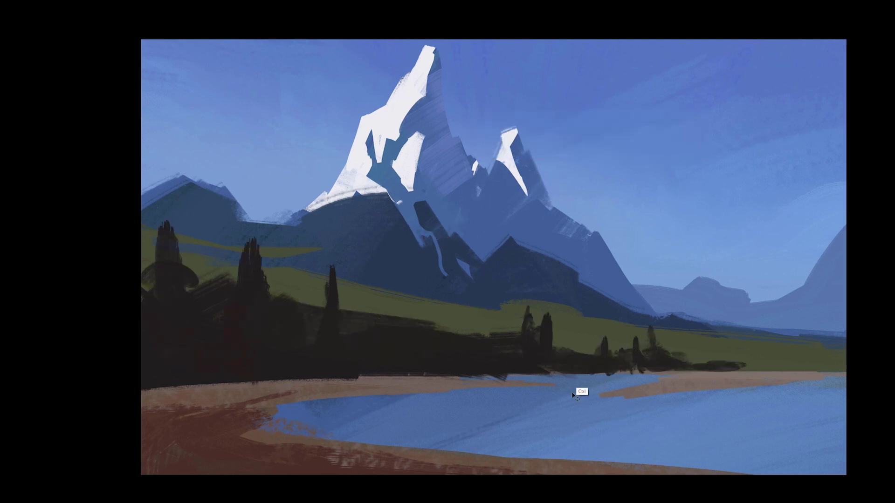
Darken the lake near the left shore with broad blue strokes and undo the excess ones.
right_click(631, 416)
left_click(605, 417)
mouse_move(303, 414)
left_mouse_down()
mouse_move(499, 400)
mouse_move(749, 432)
left_mouse_up()
left_click_drag(373, 414, 653, 387)
key("ctrl+z")
key("ctrl+z")
key("ctrl+z")
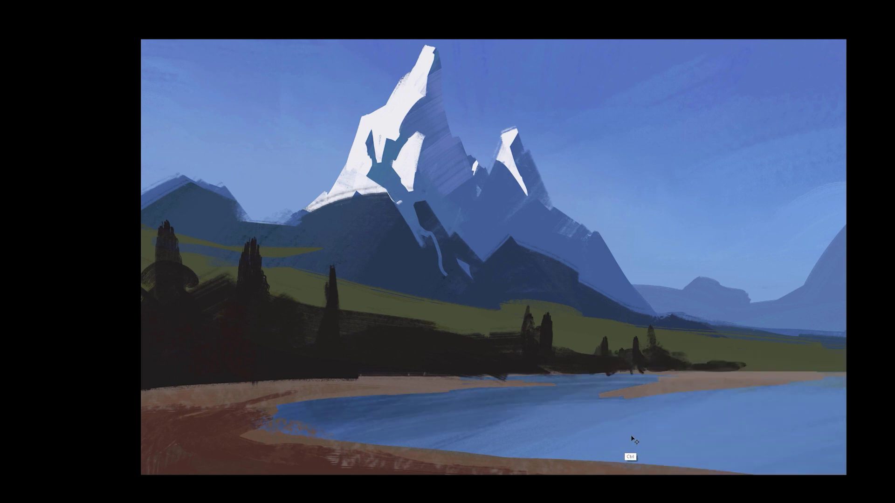
Rework the waterline along the right end of the far sandy shore, undoing the first strokes.
left_click_drag(466, 379, 845, 384)
key("ctrl+z")
key("ctrl+z")
key("ctrl+z")
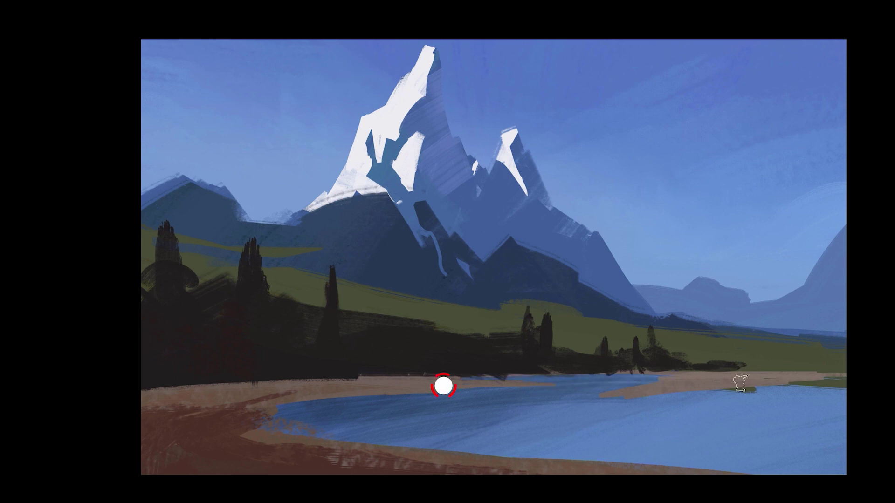
left_click_drag(841, 383, 792, 386)
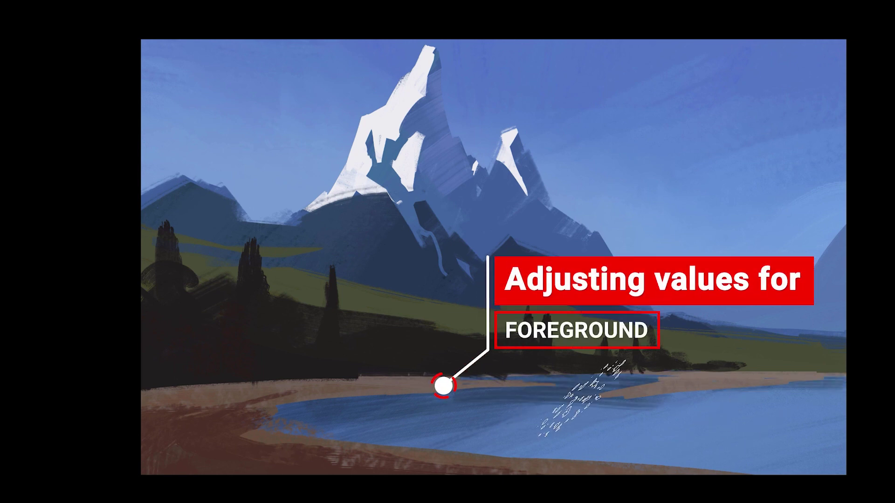
Deepen the lake with darker blue strokes and a rippled texture across its middle.
mouse_move(424, 405)
left_mouse_down()
mouse_move(286, 417)
mouse_move(577, 449)
left_mouse_up()
left_click_drag(448, 438, 699, 452)
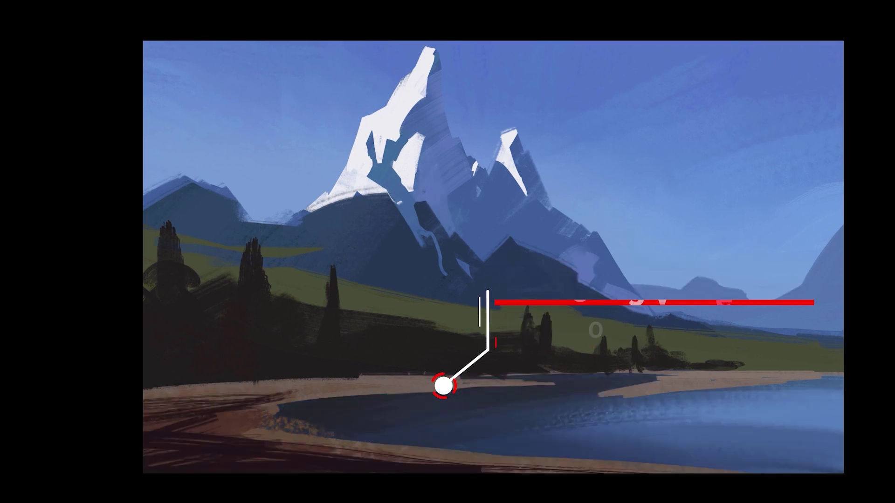
Paint deeper blue shadow strokes down the shaded face of the main peak beside the snow.
key("ctrl")
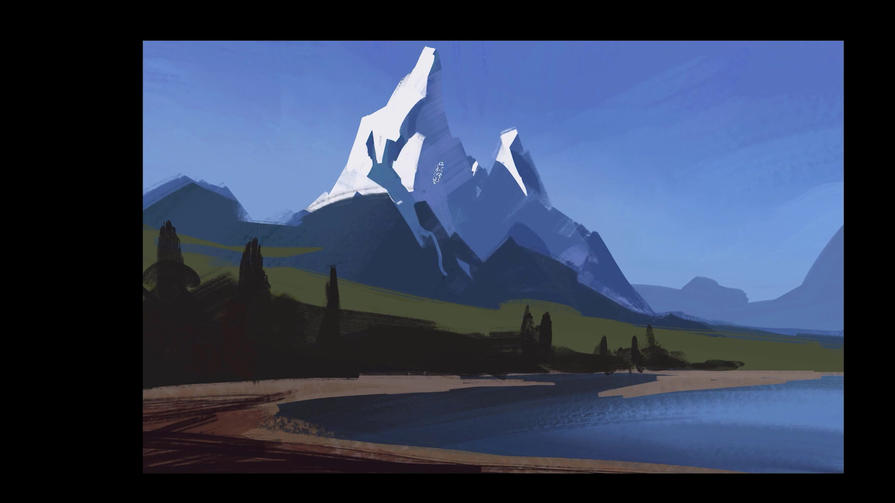
left_click_drag(427, 65, 431, 249)
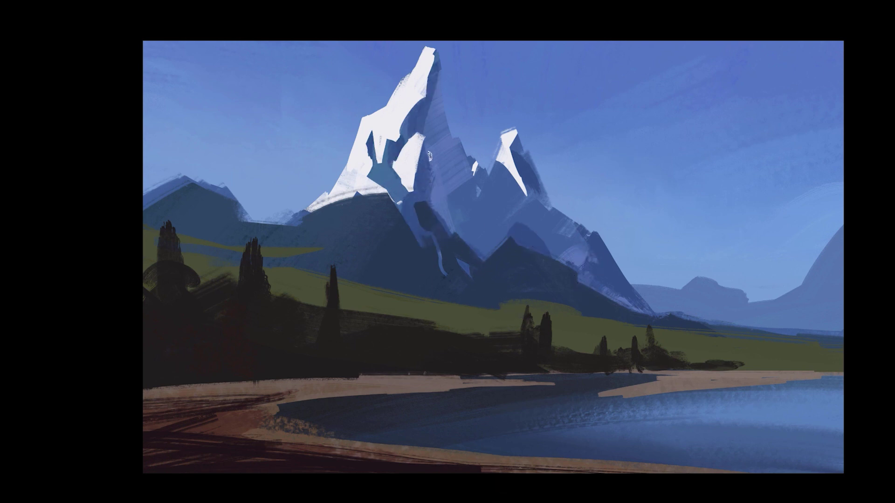
mouse_move(429, 155)
left_mouse_down()
mouse_move(464, 140)
mouse_move(459, 245)
left_mouse_up()
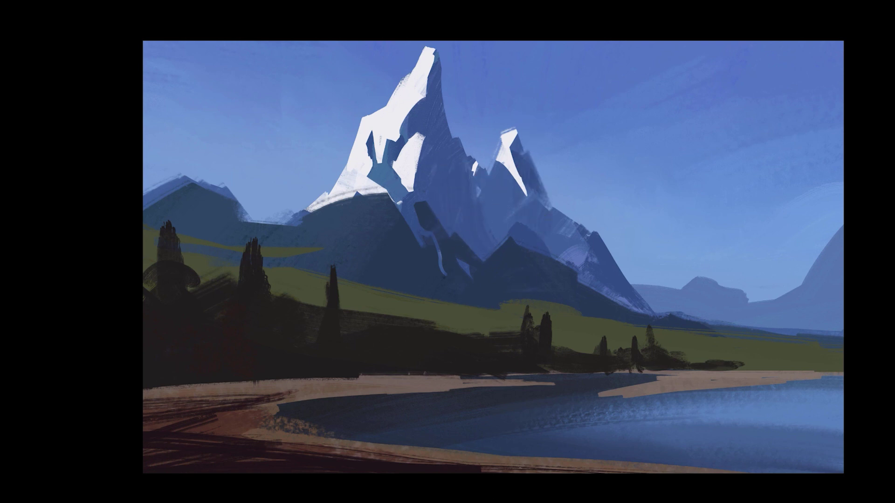
Add textured rock facets with another brush to the shaded sides of both peaks and the snowfield's shadow.
right_click(636, 203)
mouse_move(436, 79)
left_mouse_down()
mouse_move(440, 195)
mouse_move(414, 145)
left_mouse_up()
left_click_drag(522, 158, 541, 238)
mouse_move(423, 179)
left_mouse_down()
mouse_move(392, 130)
mouse_move(397, 223)
mouse_move(379, 163)
left_mouse_up()
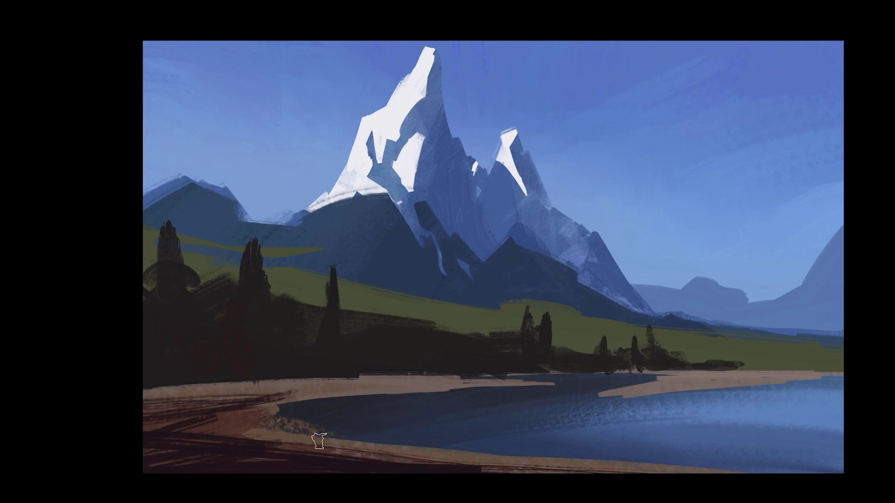
Reshape the near shoreline, add a sandy bank at the lake's lower right edge, and trim it with the eraser.
left_click_drag(281, 413, 284, 410)
mouse_move(454, 461)
left_mouse_down()
mouse_move(603, 452)
mouse_move(585, 456)
mouse_move(787, 473)
left_mouse_up()
right_click(609, 455)
left_click(746, 452)
key("e")
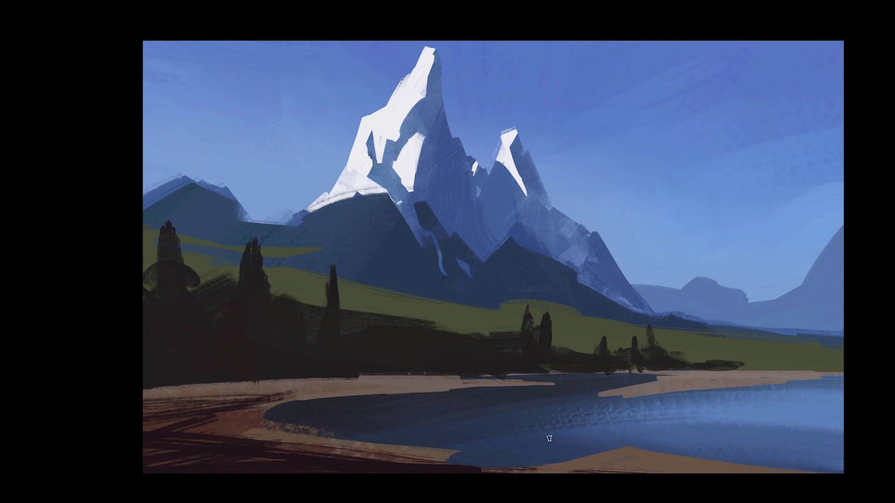
left_click_drag(632, 448, 541, 463)
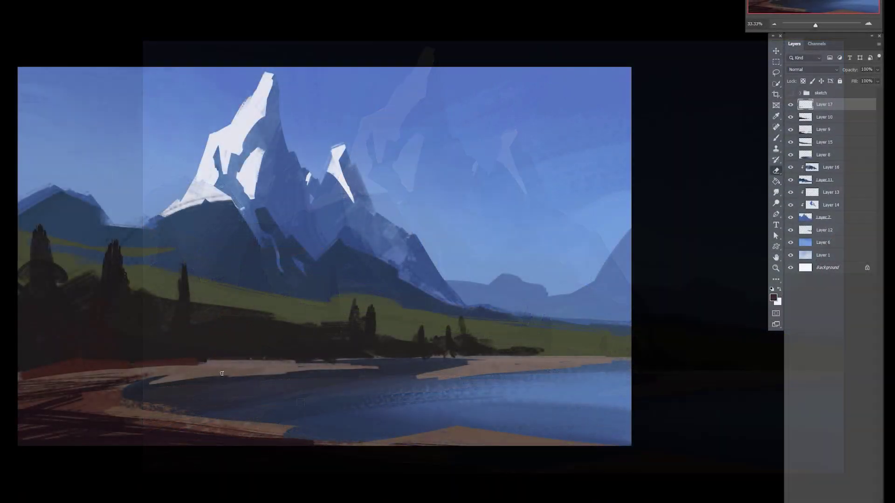
Paint dark reddish-brown ground strokes along the bank below the trees and flip the canvas horizontally.
right_click(359, 388)
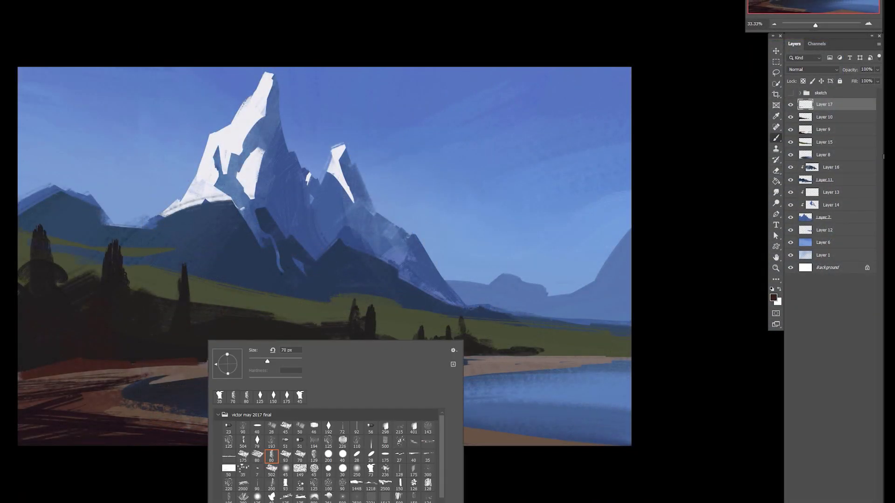
key("Return")
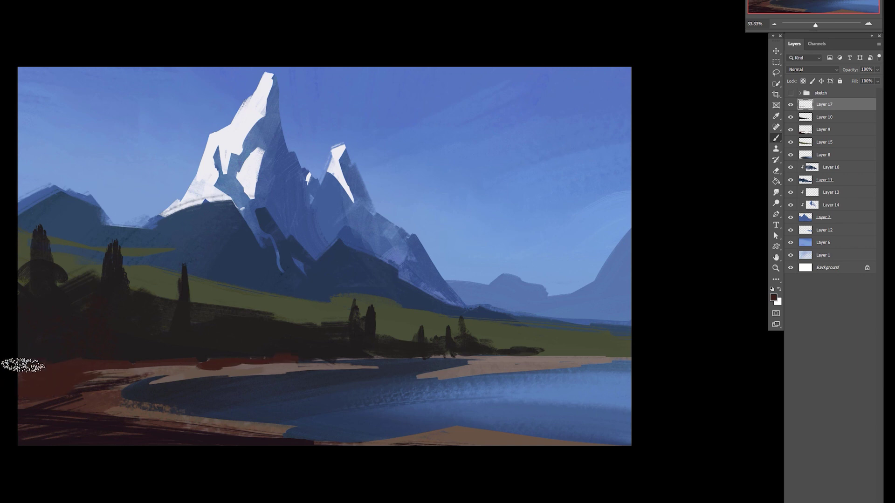
left_click(33, 432, "alt")
left_click_drag(27, 396, 77, 388)
left_click_drag(84, 372, 200, 367)
left_click_drag(221, 365, 273, 364)
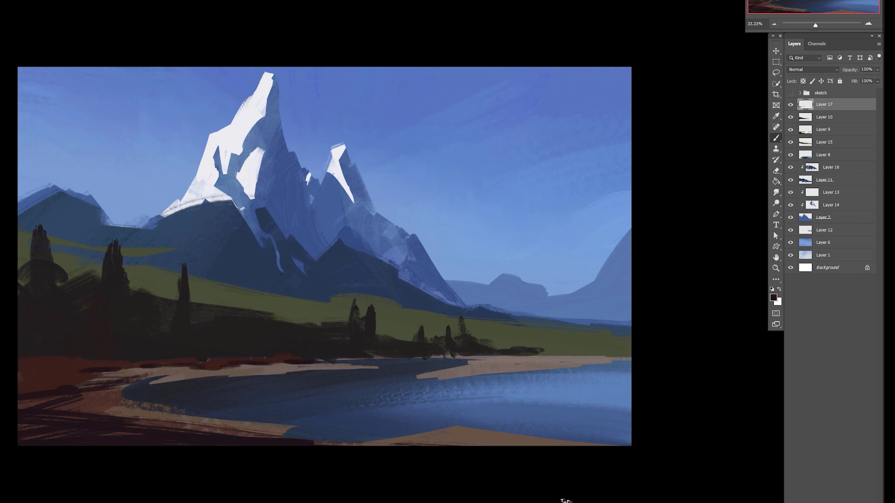
key("ctrl+shift+h")
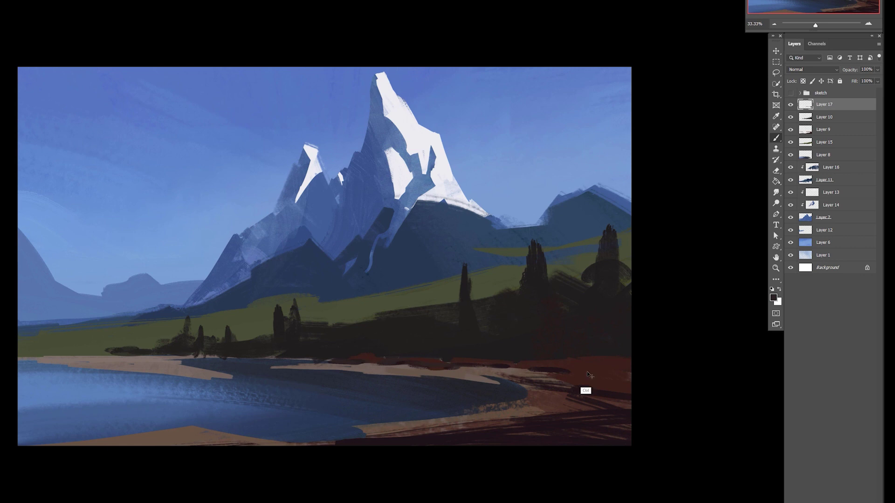
Paint reddish-brown dry grass on the bank below the trees with a grass brush and flip the canvas back.
key("alt+s")
key("c")
left_click(565, 368)
key("Return")
key("ctrl+h")
right_click(603, 371)
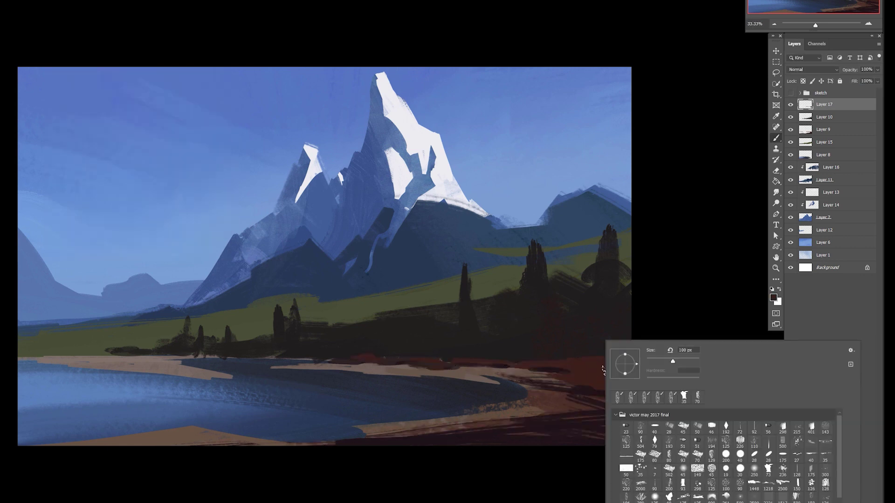
double_click(640, 498)
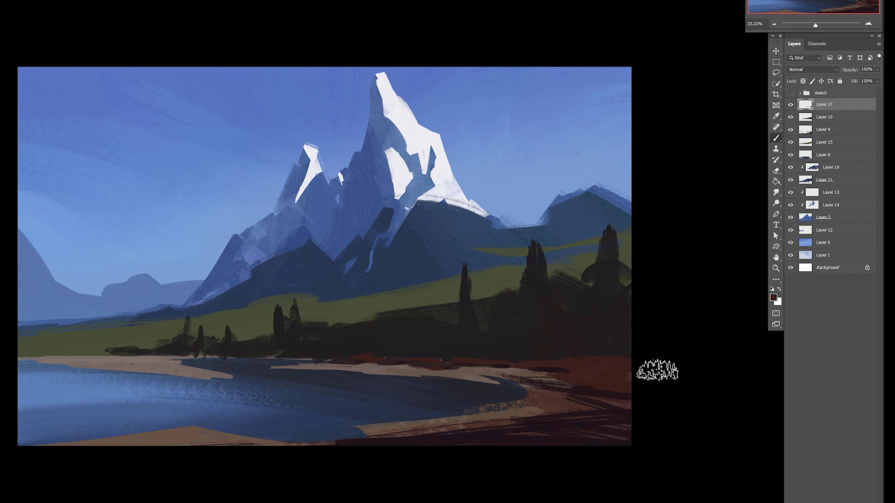
key("]")
left_click(598, 410, "alt")
left_click_drag(578, 366, 723, 384)
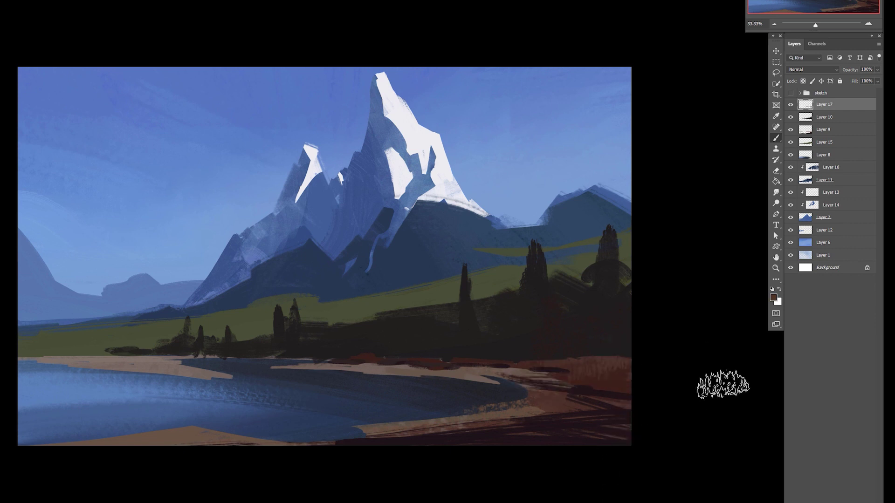
left_click_drag(573, 389, 682, 366)
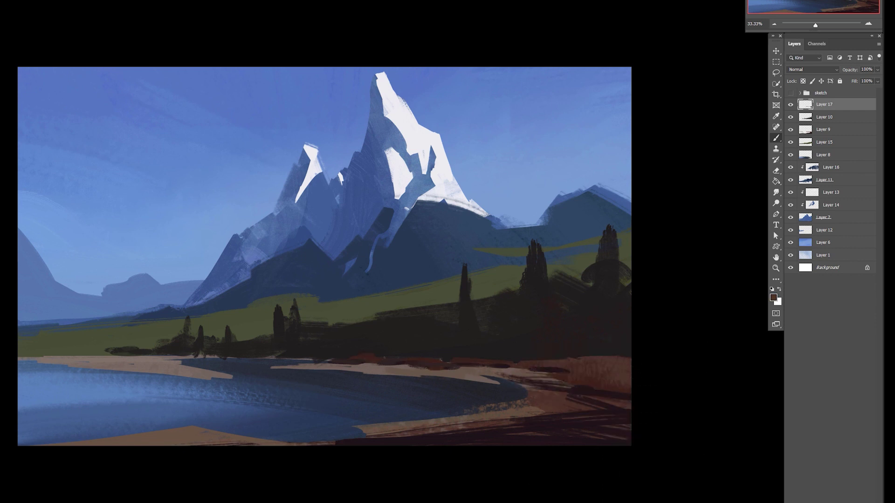
key("ctrl+shift+h")
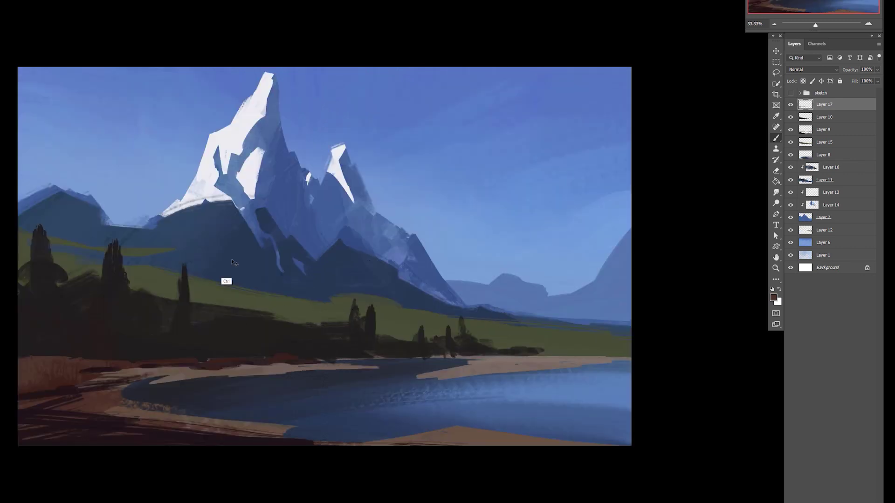
Add a new layer above the foothill shading, paint the foothills on the far left darker blue, and trim them with the eraser.
left_click(236, 265, "ctrl")
key("ctrl+shift+alt+n")
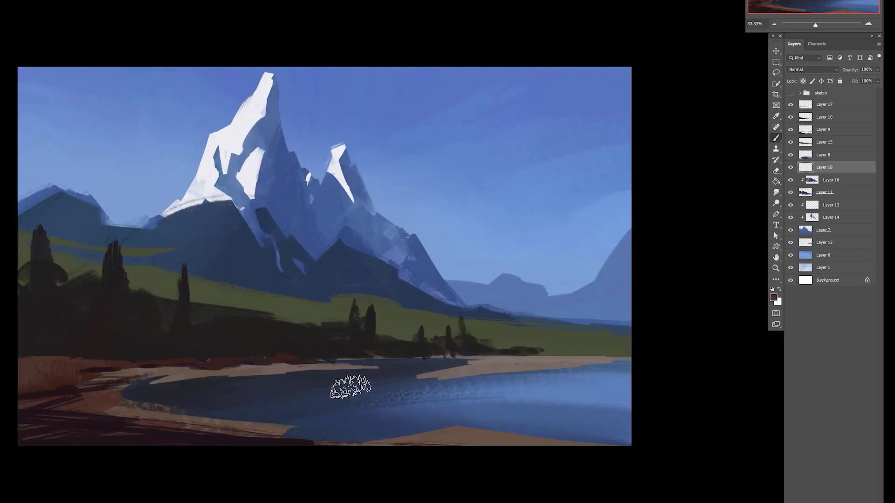
right_click(350, 388)
left_click(304, 463)
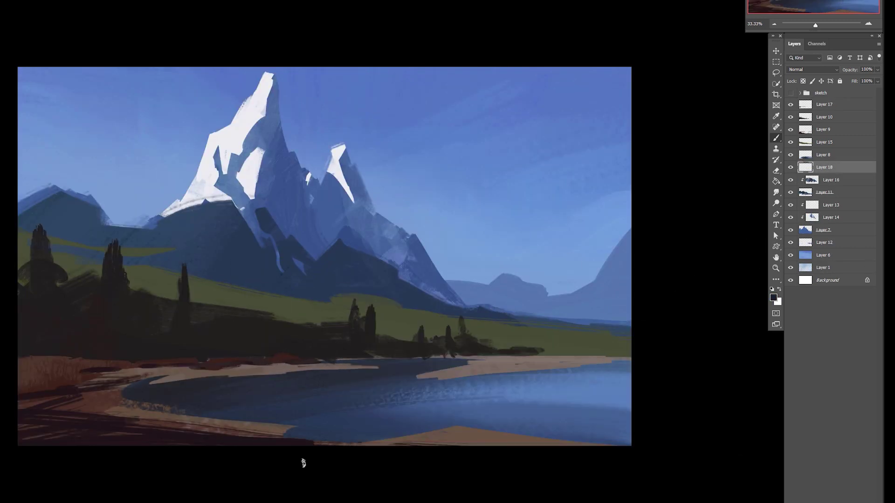
mouse_move(156, 261)
left_mouse_down()
mouse_move(209, 247)
mouse_move(242, 320)
mouse_move(51, 251)
mouse_move(144, 256)
mouse_move(261, 292)
left_mouse_up()
key("e")
mouse_move(233, 238)
left_mouse_down()
mouse_move(260, 286)
mouse_move(252, 289)
left_mouse_up()
Return to the foothill shading on Layer 16 and blend its blue tones with colours sampled from the foothill below the main peak.
left_click(187, 222, "ctrl")
key("b")
left_click(240, 271, "alt")
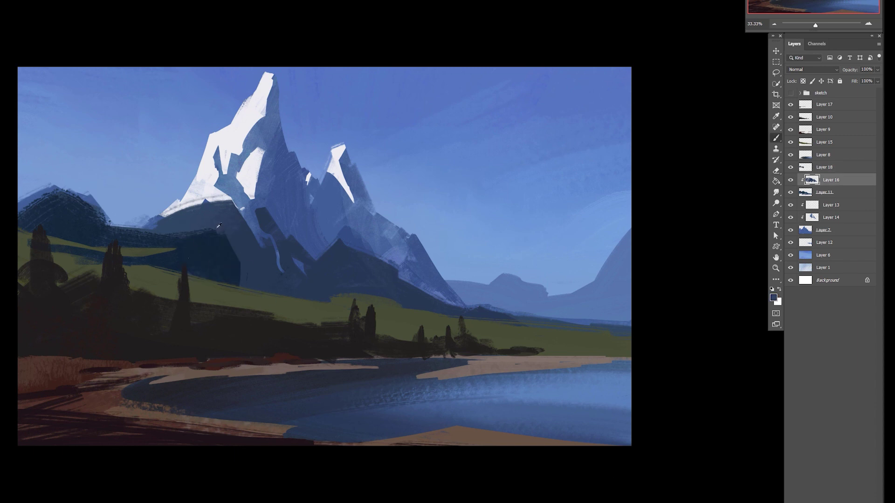
left_click(241, 261, "alt")
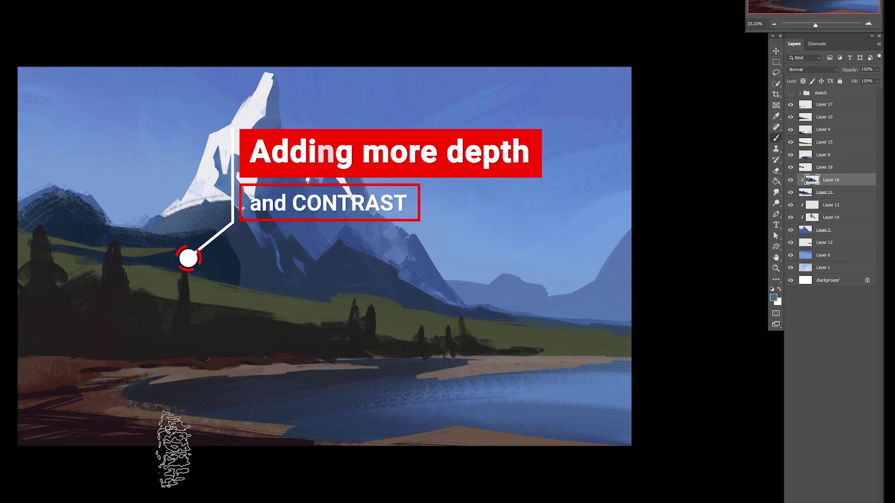
Reshape the tall conifers and add dark bands and grass texture to the green slopes with textured brushes.
right_click(518, 363)
left_click(338, 377)
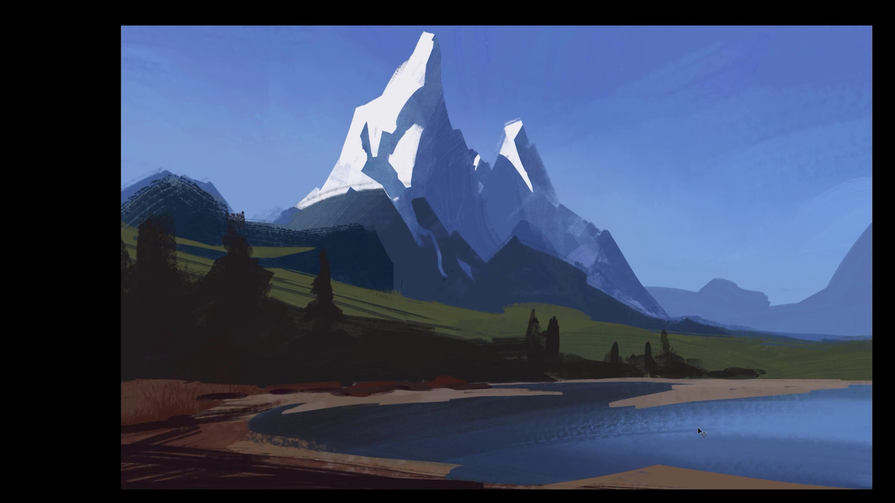
right_click(568, 295)
left_click(679, 452)
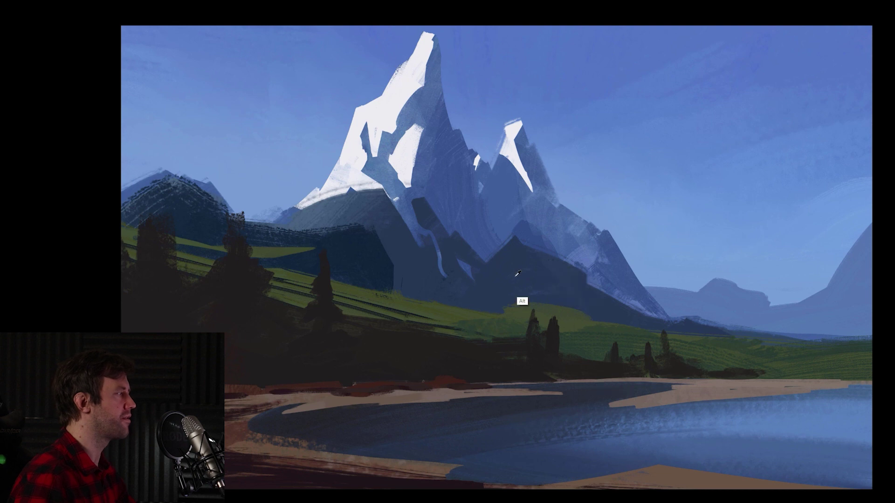
Texture the dark foothills below both peaks with forest strokes and extend a dark treeline along the meadow's far edge.
left_click(588, 310, "alt")
mouse_move(552, 264)
left_mouse_down()
mouse_move(609, 305)
mouse_move(692, 331)
left_mouse_up()
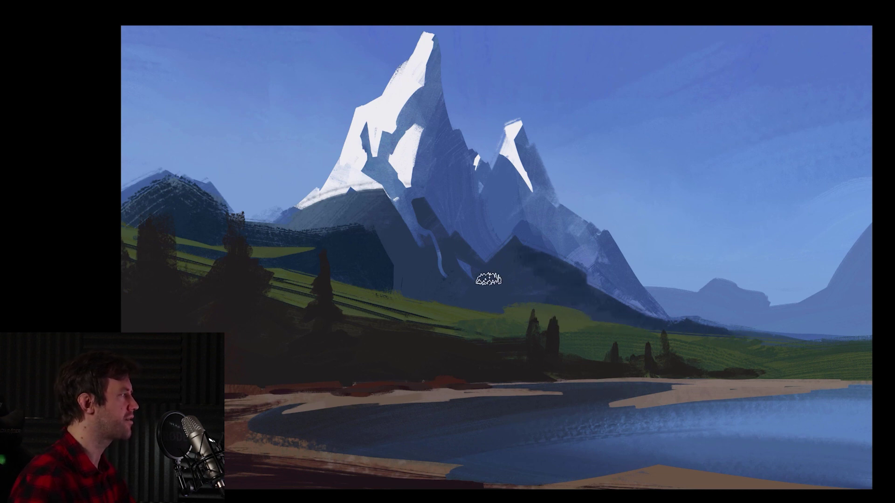
left_click_drag(488, 279, 469, 257)
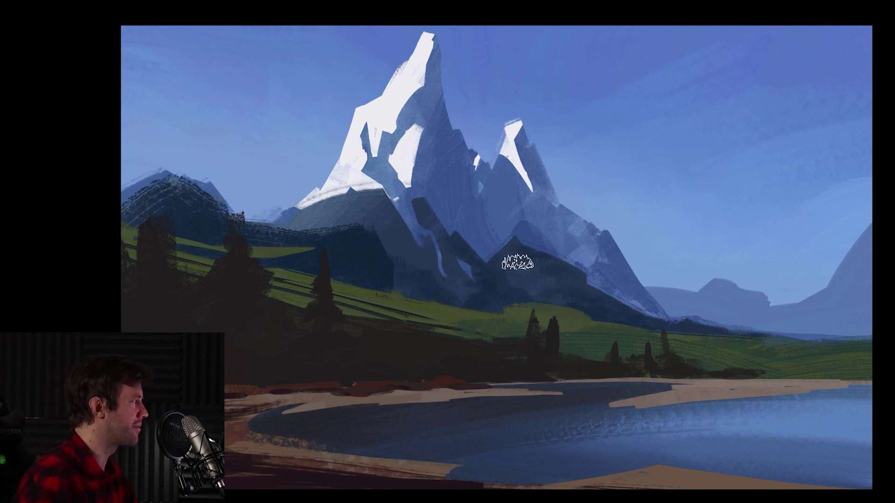
left_click_drag(515, 262, 581, 298)
key("ctrl+z")
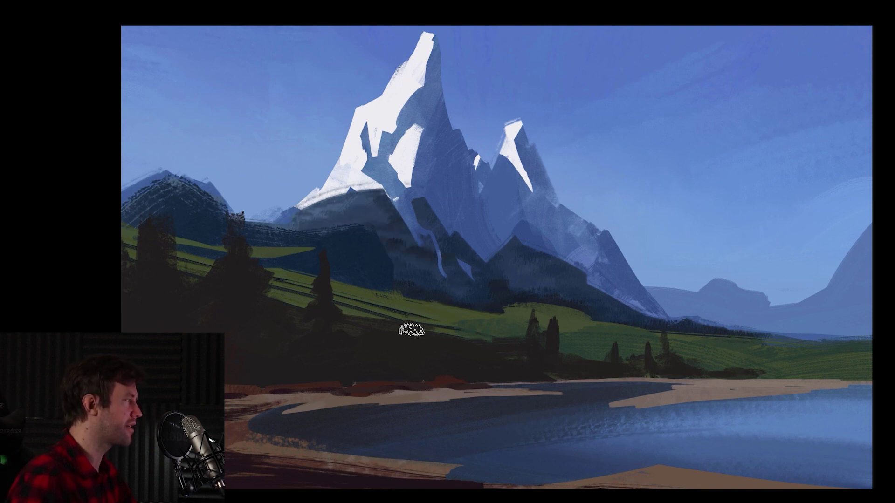
mouse_move(765, 340)
left_mouse_down()
mouse_move(836, 343)
mouse_move(821, 344)
left_mouse_up()
key("ctrl+z")
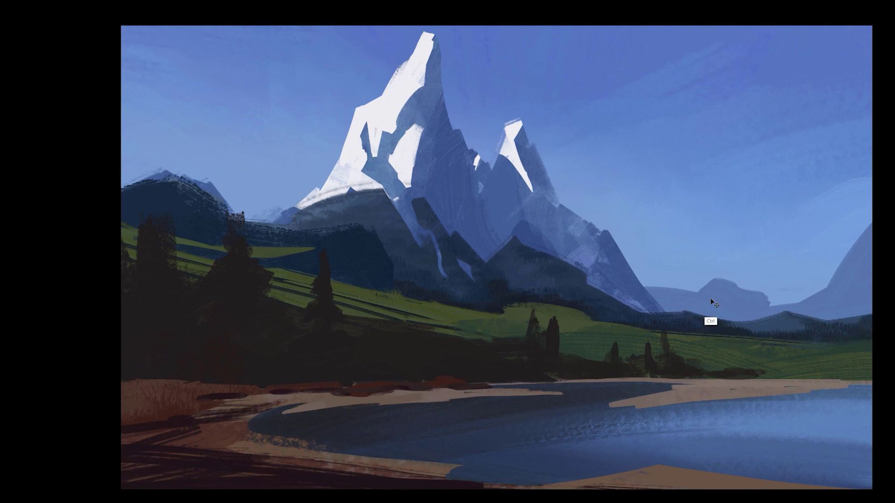
Paint white snow patches on the small distant mountain and on the slope of the mountain at the canvas's right edge.
right_click(662, 367)
left_click(718, 300)
mouse_move(700, 294)
left_mouse_down()
mouse_move(717, 283)
mouse_move(739, 294)
mouse_move(728, 317)
mouse_move(761, 308)
mouse_move(757, 300)
left_mouse_up()
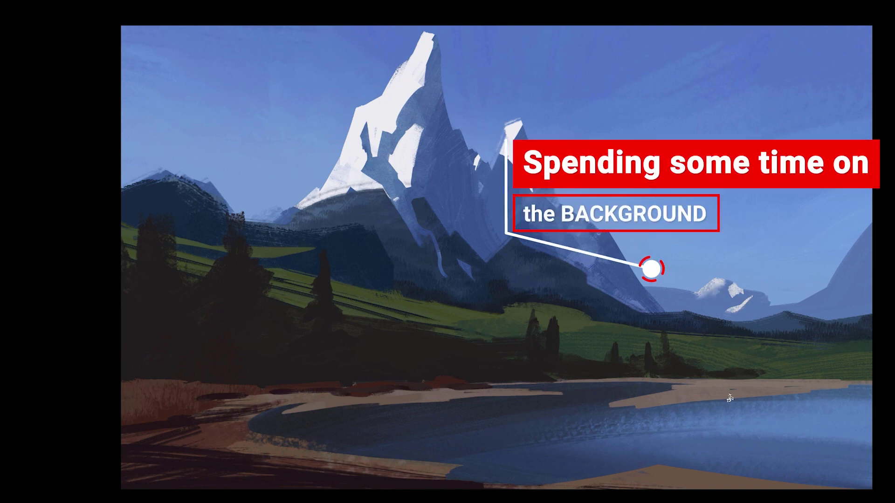
key("ctrl+z")
mouse_move(868, 230)
left_mouse_down()
mouse_move(836, 271)
mouse_move(870, 230)
left_mouse_up()
key("ctrl+z")
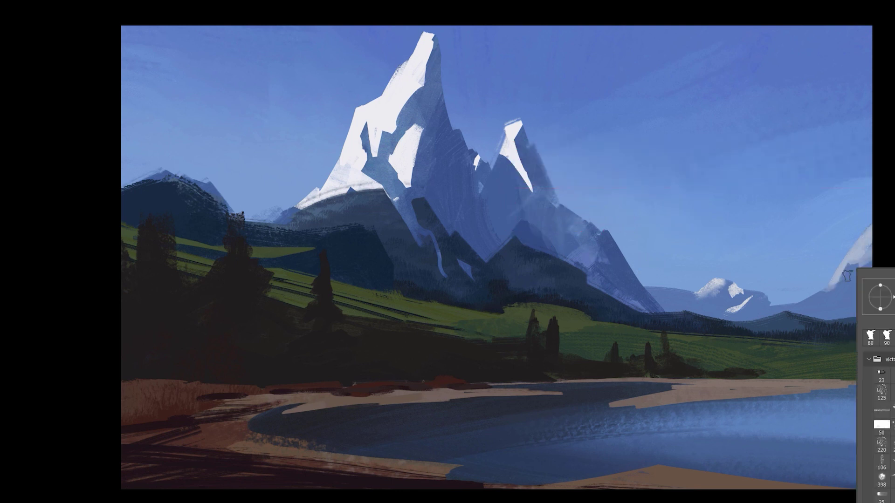
Sharpen the crest of the leftmost dark hill and try lighter blue facets on its face, undoing the unwanted strokes.
mouse_move(122, 193)
left_mouse_down()
mouse_move(179, 195)
mouse_move(162, 214)
mouse_move(150, 182)
mouse_move(197, 202)
left_mouse_up()
key("ctrl+z")
left_click(285, 219, "alt")
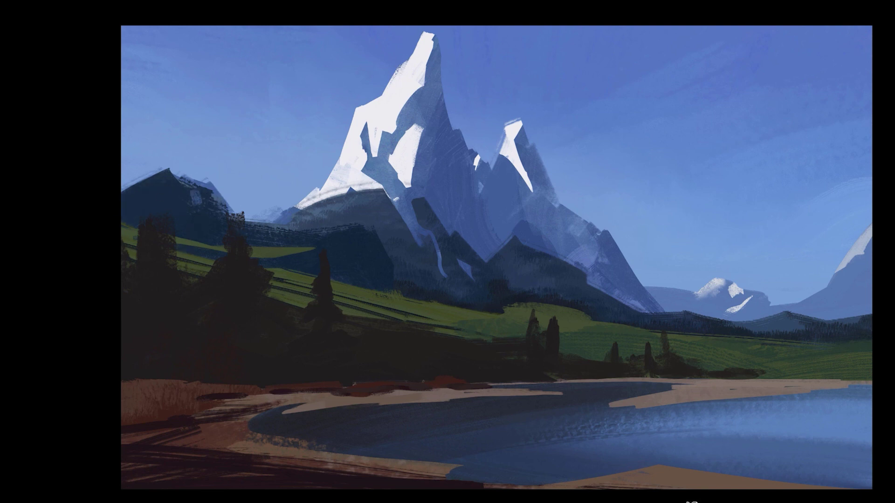
left_click_drag(136, 201, 165, 204)
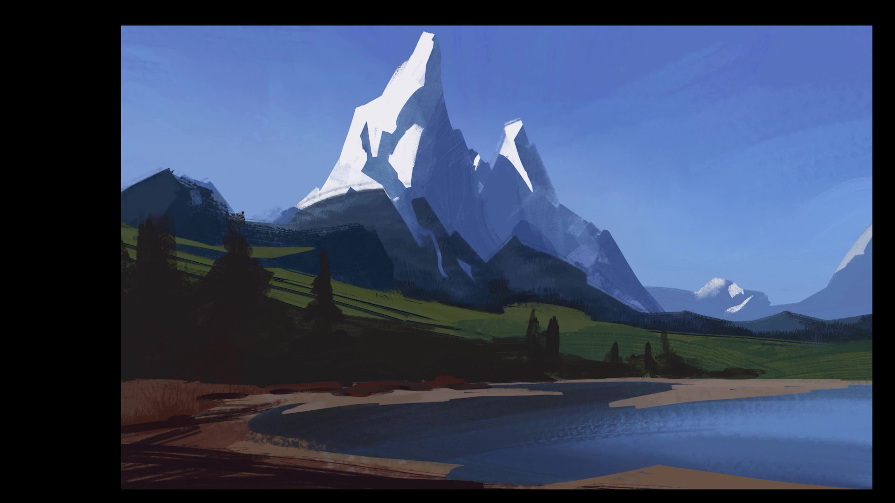
key("ctrl+z")
key("ctrl+z")
Paint small snow patches near the leftmost hill's summit and touch up the low ridge beside the main mountain.
mouse_move(136, 207)
left_mouse_down()
mouse_move(159, 178)
mouse_move(138, 208)
left_mouse_up()
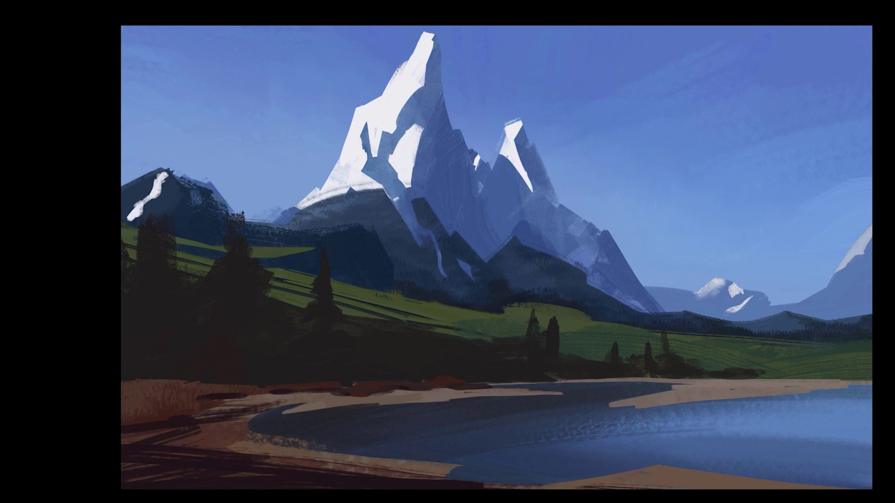
mouse_move(158, 190)
left_mouse_down()
mouse_move(134, 213)
mouse_move(183, 209)
mouse_move(170, 195)
left_mouse_up()
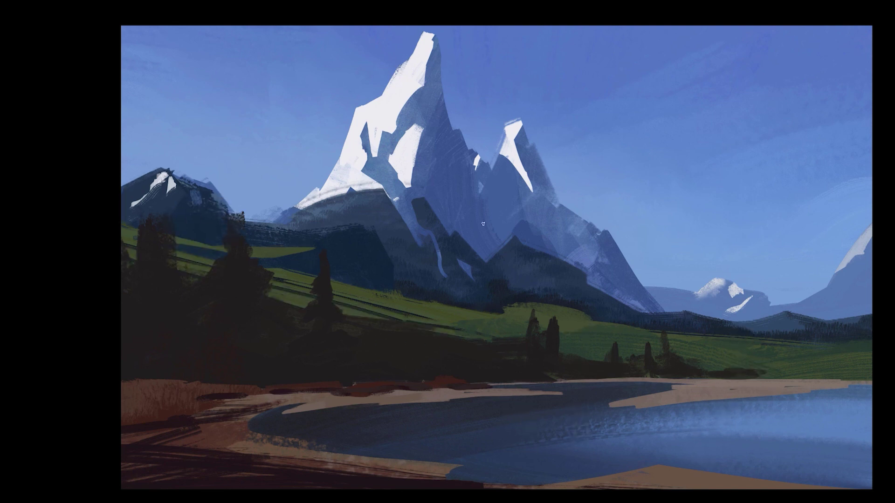
left_click_drag(267, 216, 295, 206)
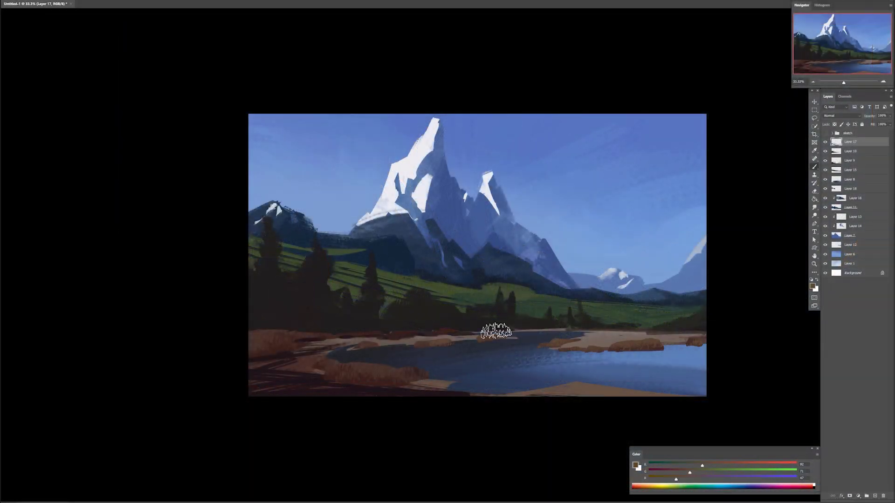
Refine the dry grass clumps along the shore with a smaller brush and brown tones sampled from the bank.
left_click(438, 384, "alt")
left_click(536, 394, "alt")
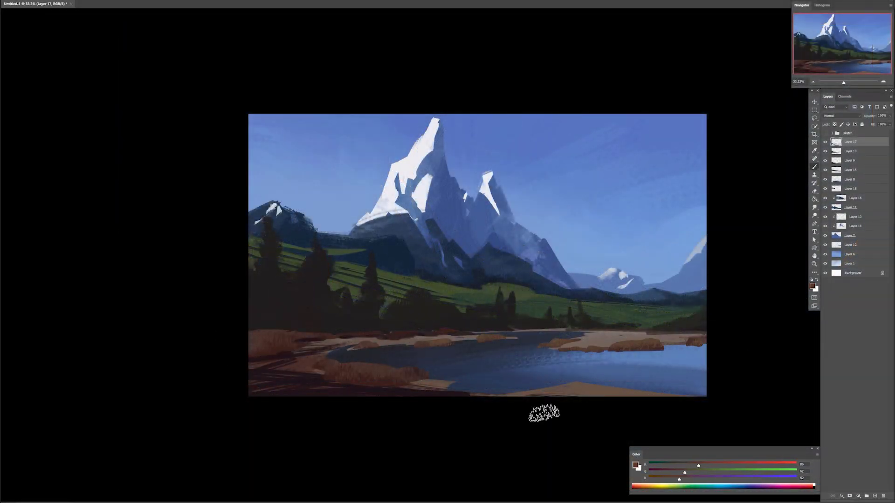
key("[")
key("[")
key("[")
left_click(272, 349, "alt")
key("[")
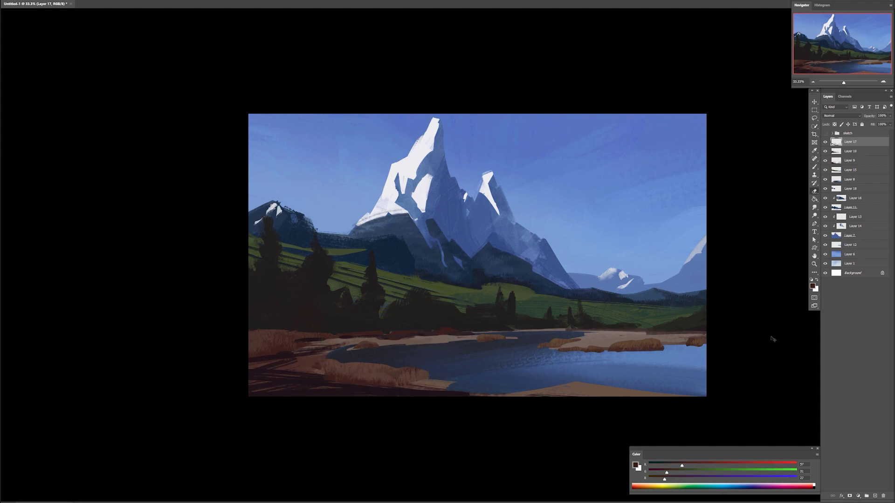
Lasso the large grass clump on the near shore, enlarge it with Free Transform, and deselect it.
key("o")
left_click_drag(415, 375, 337, 373)
key("ctrl+z")
mouse_move(392, 360)
left_mouse_down()
mouse_move(386, 397)
mouse_move(375, 359)
left_mouse_up()
key("ctrl+t")
left_click_drag(419, 386, 442, 392)
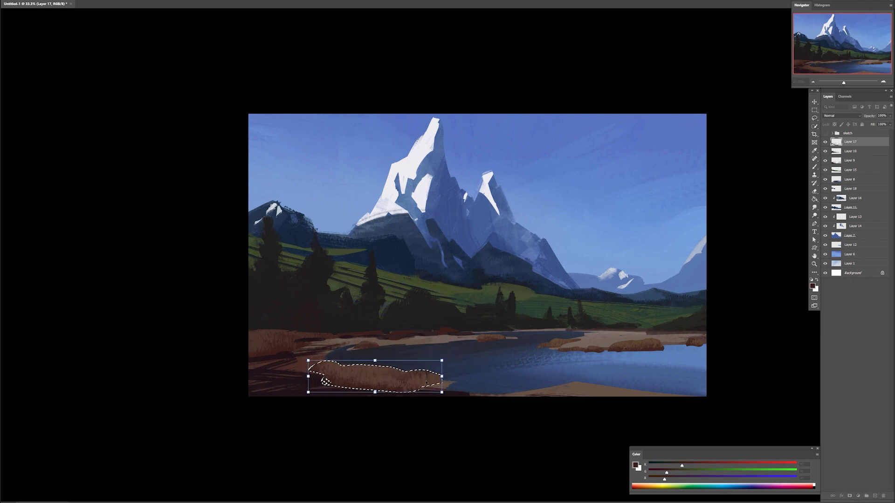
key("Return")
key("ctrl+d")
Adjust the tones of the shore grass layer with Curves.
key("ctrl+m")
left_click_drag(591, 389, 594, 394)
left_click(715, 331)
Switch to the lake on Layer 8, choose another brush at a larger size, and try a broad dark blue stroke across the water.
right_click(471, 352, "ctrl")
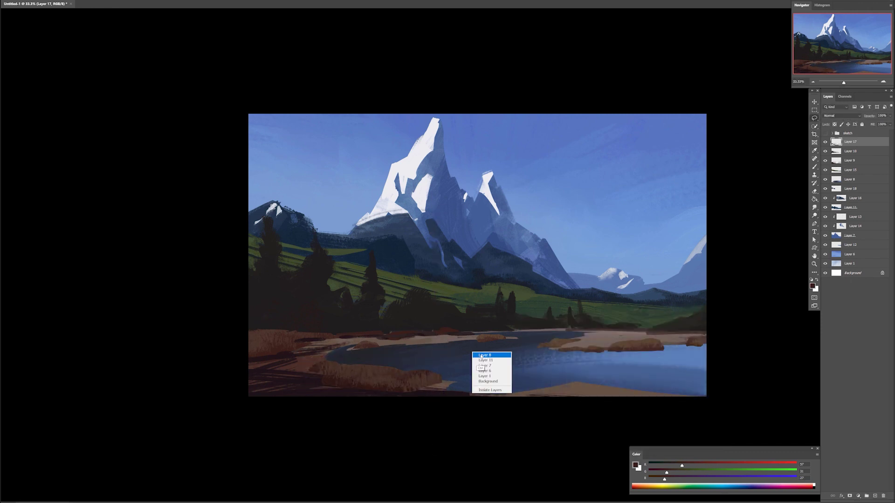
left_click(482, 355)
key("b")
right_click(590, 372)
left_click(626, 383)
key("Return")
left_click(492, 384, "alt")
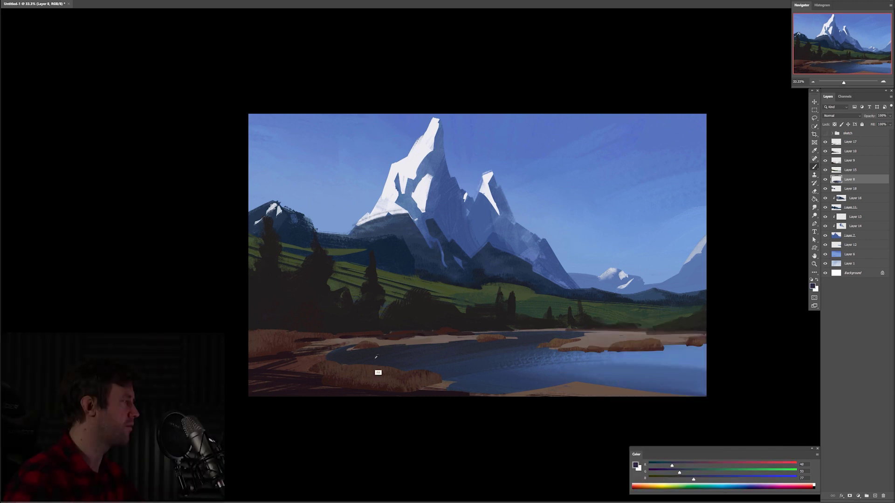
left_click(375, 355, "alt")
key("bracketright")
key("bracketright")
left_click_drag(528, 386, 694, 387)
key("ctrl+z")
Darken the lake beside the near sandy bank with blue tones sampled from the water.
left_click(512, 376, "alt")
mouse_move(513, 370)
left_mouse_down()
mouse_move(493, 380)
mouse_move(521, 383)
left_mouse_up()
left_click(659, 365, "alt")
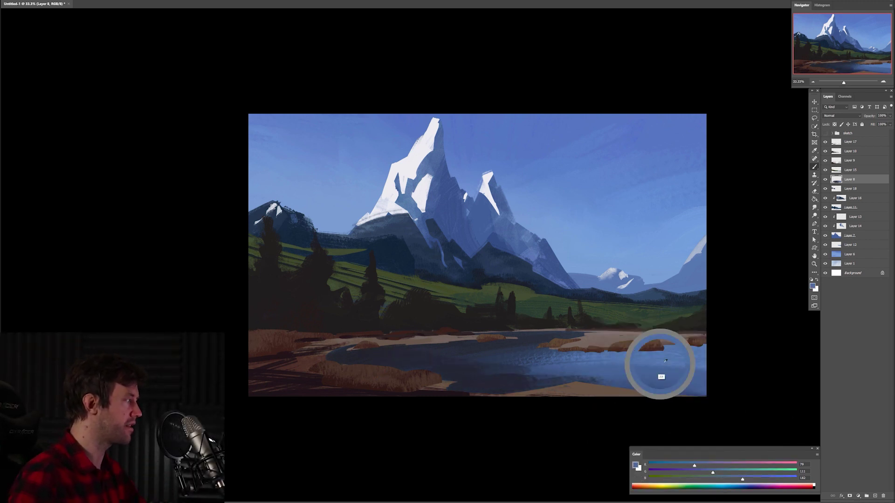
left_click(489, 326, "alt")
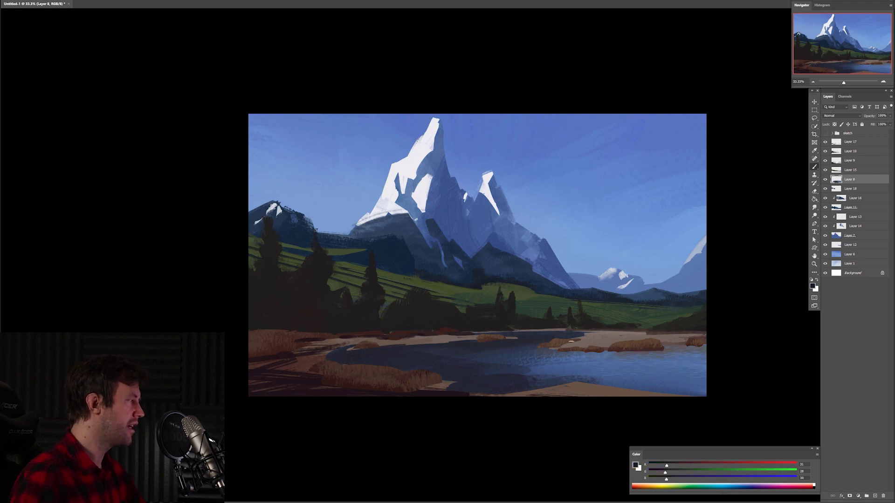
Blend mid-blue strokes across the lake's open water and ripples, undoing stray marks near the far inlet.
left_click(567, 349, "alt")
left_click(583, 373, "alt")
key("ctrl+z")
mouse_move(579, 334)
left_mouse_down()
mouse_move(503, 335)
mouse_move(579, 335)
left_mouse_up()
key("ctrl+z")
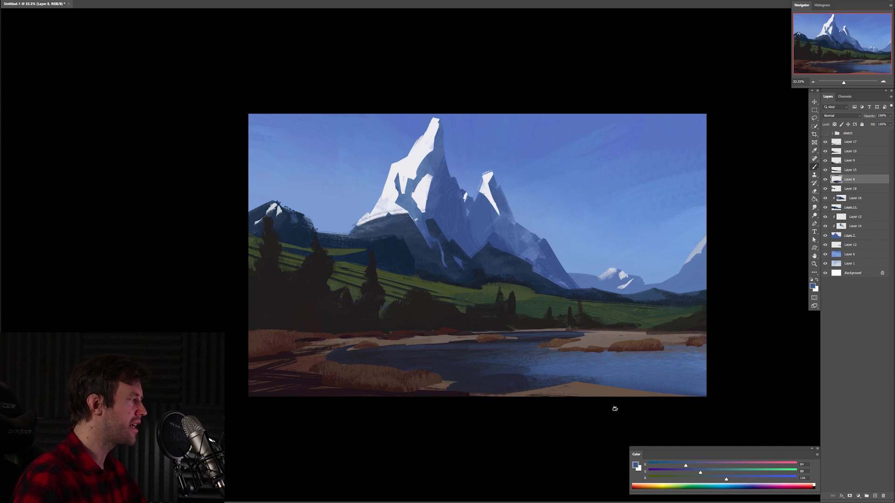
Paint white snow patches on the main peak's shaded face on Layer 13 with another brush and the sampled snow colour.
right_click(378, 224, "ctrl")
left_click(390, 228)
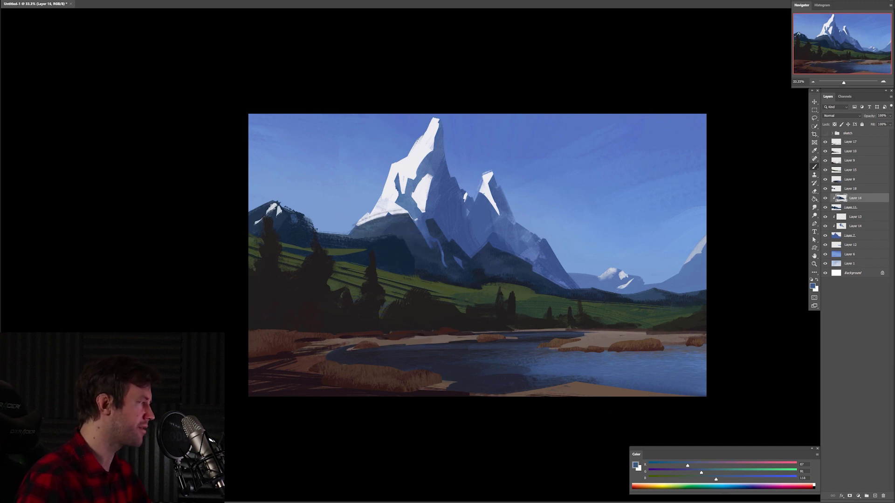
right_click(497, 244)
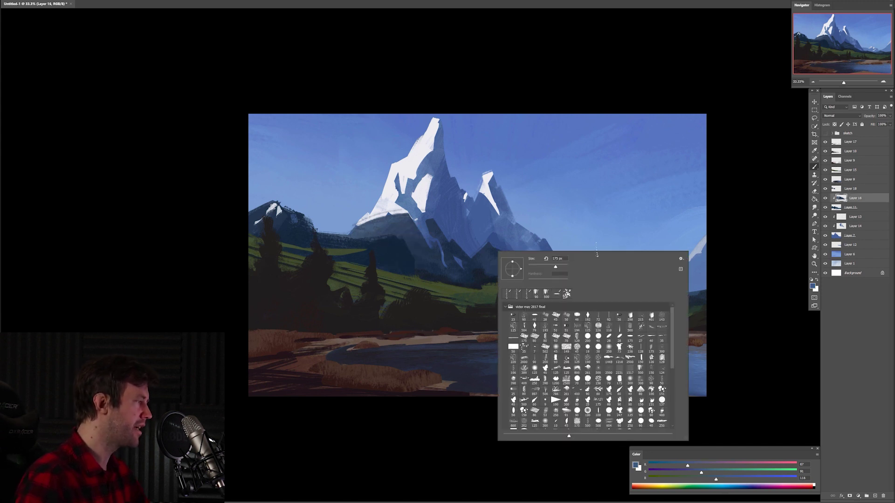
left_click(513, 339)
left_click(420, 161, "alt")
left_click(855, 226)
left_click(825, 226)
left_click(825, 226)
left_click(855, 217)
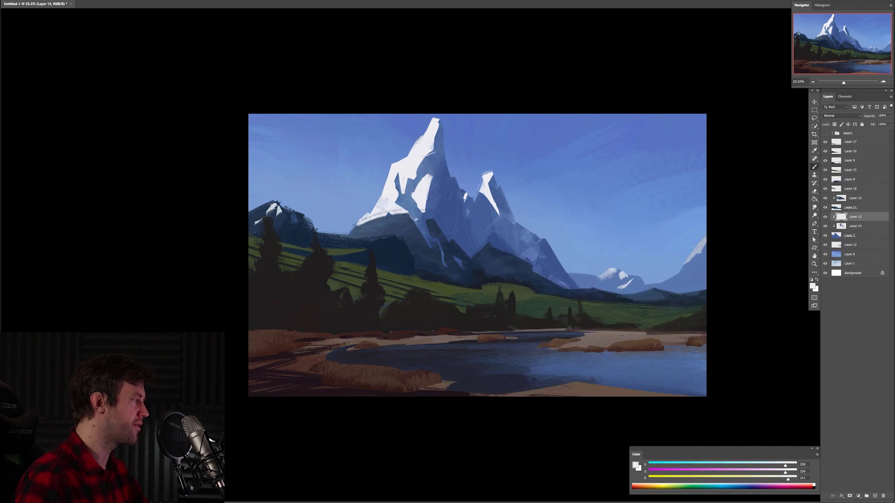
left_click_drag(437, 153, 424, 169)
mouse_move(438, 133)
left_mouse_down()
mouse_move(415, 184)
mouse_move(426, 173)
left_mouse_up()
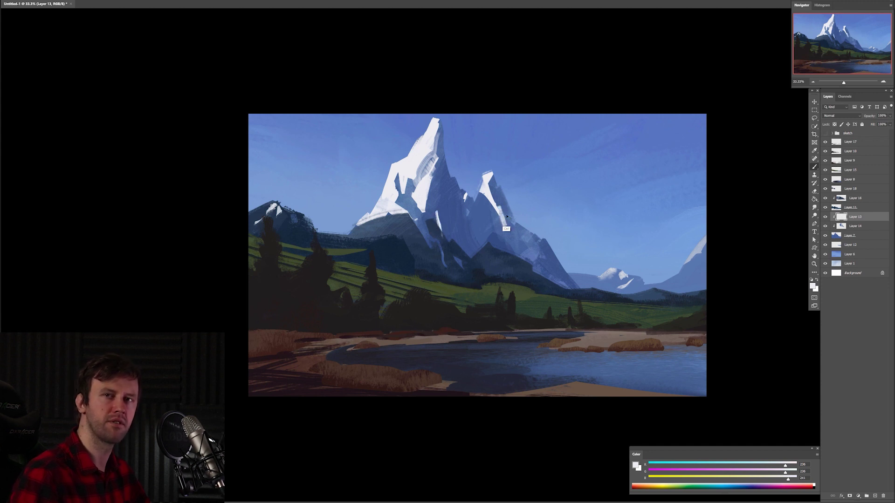
Add snow patches down the smaller peak's right flank and refine them with the eraser and sampled blues.
right_click(519, 246)
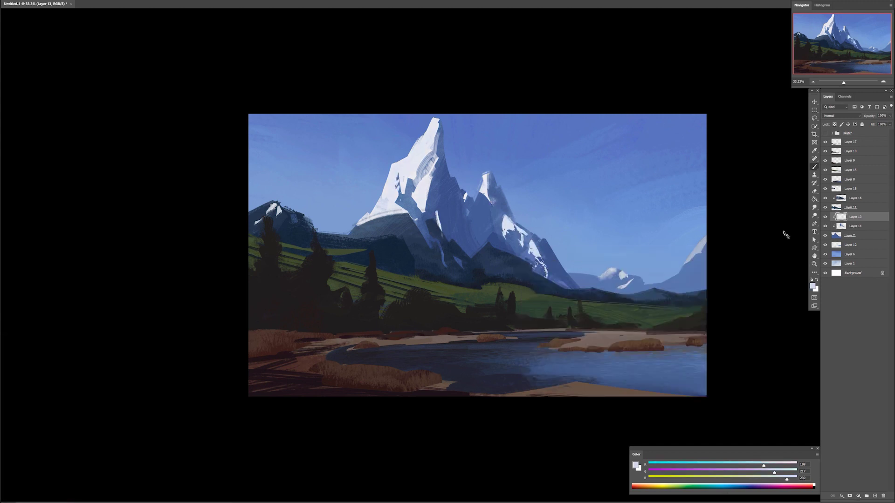
left_click(534, 264, "alt")
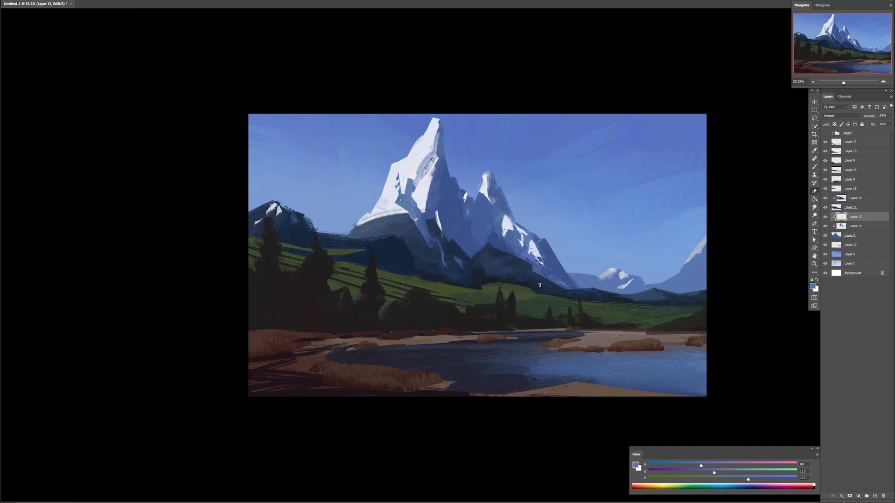
key("b")
left_click(535, 253, "alt")
Try a snow stroke down the main peak's lower gully, undo it, and touch up the smaller peak's snow with another brush.
left_click(426, 196, "alt")
left_click_drag(425, 204, 428, 230)
key("ctrl+z")
right_click(536, 258)
double_click(551, 324)
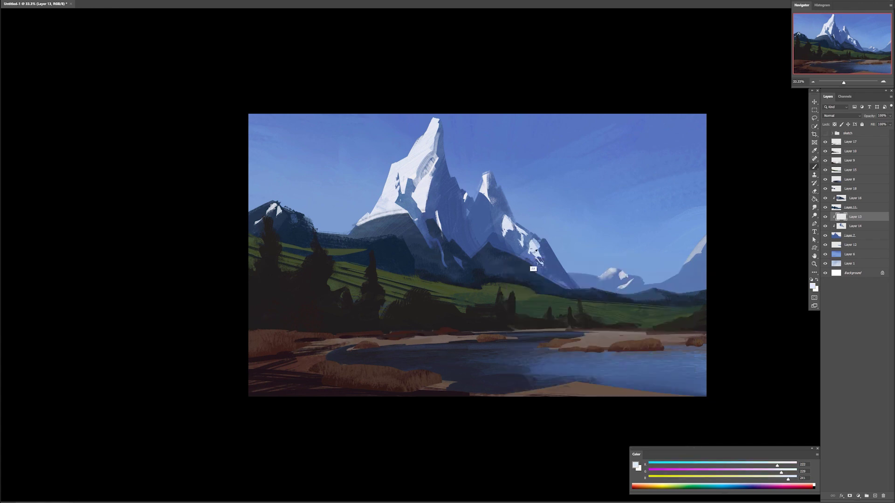
left_click(535, 260, "alt")
Create a new layer above Layer 16 and paint a thin snow streak at the foot of the smaller peak's right flank.
left_click(841, 199)
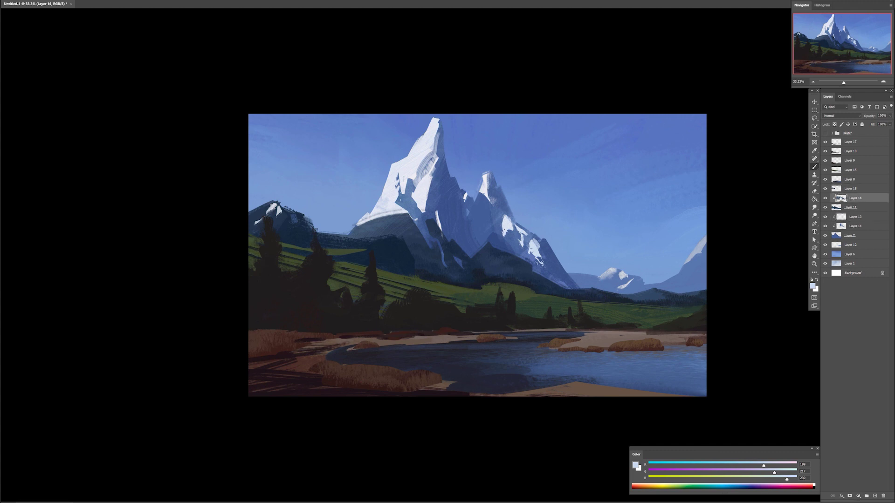
key("ctrl+shift+alt+n")
right_click(578, 289)
left_click_drag(544, 290, 575, 296)
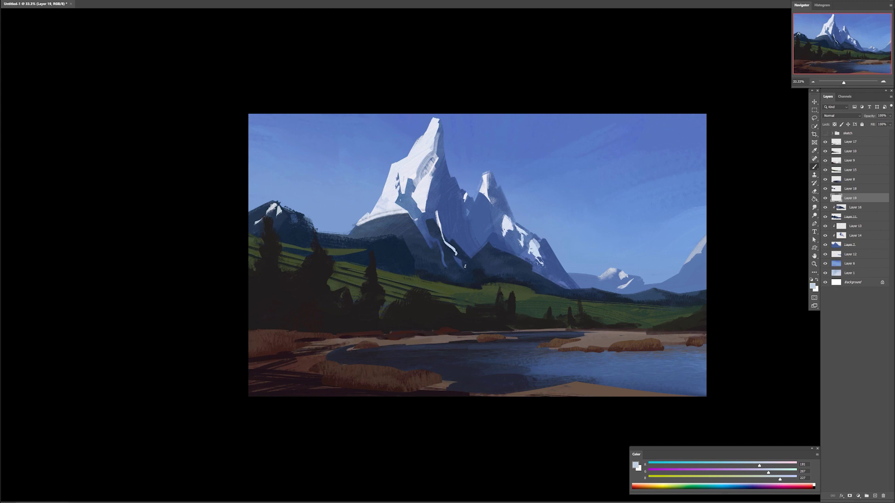
left_click(495, 265, "alt")
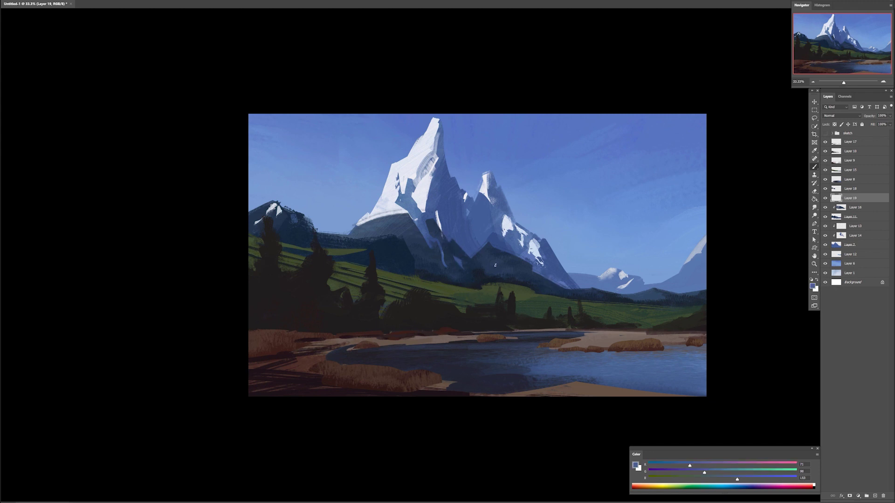
left_click(559, 290, "alt")
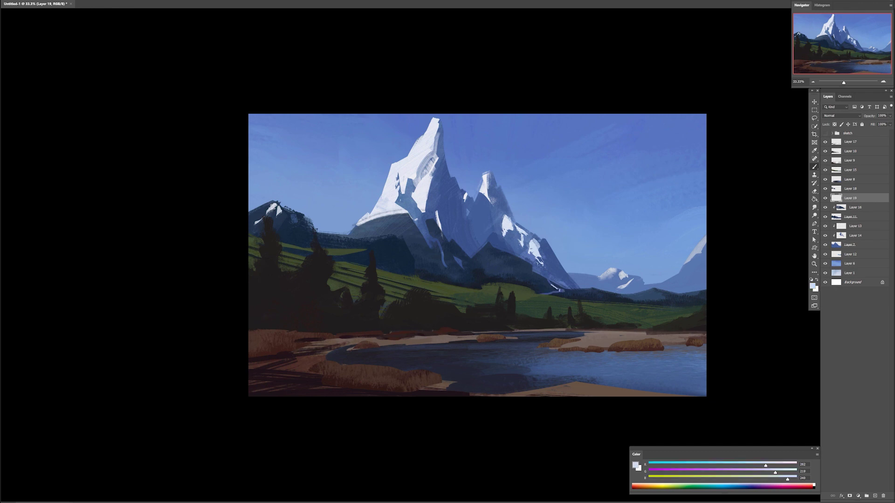
left_click(555, 279, "alt")
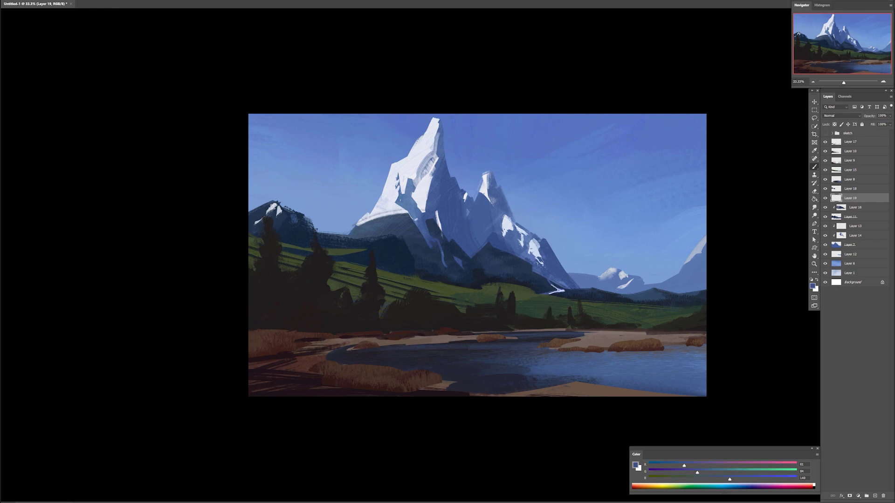
Paint a narrow snow streak down the main peak's lower gully, toning it with sampled snow and slope colours.
left_click(418, 206, "alt")
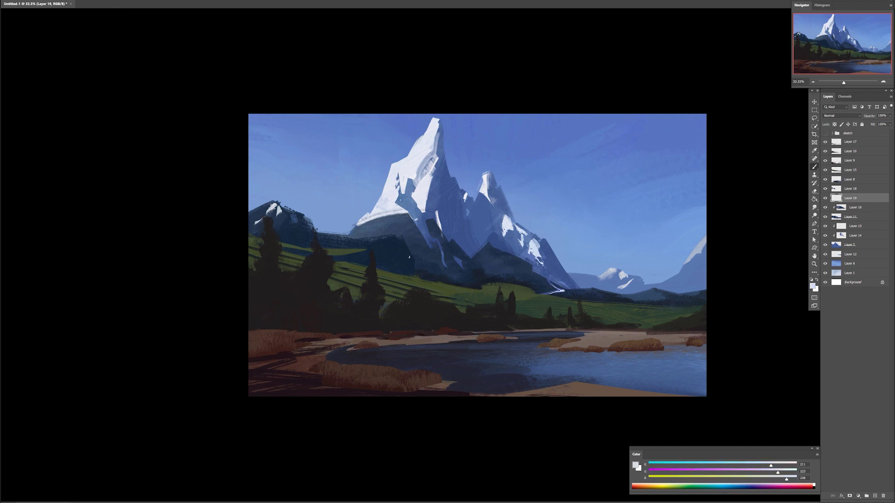
left_click(430, 236, "alt")
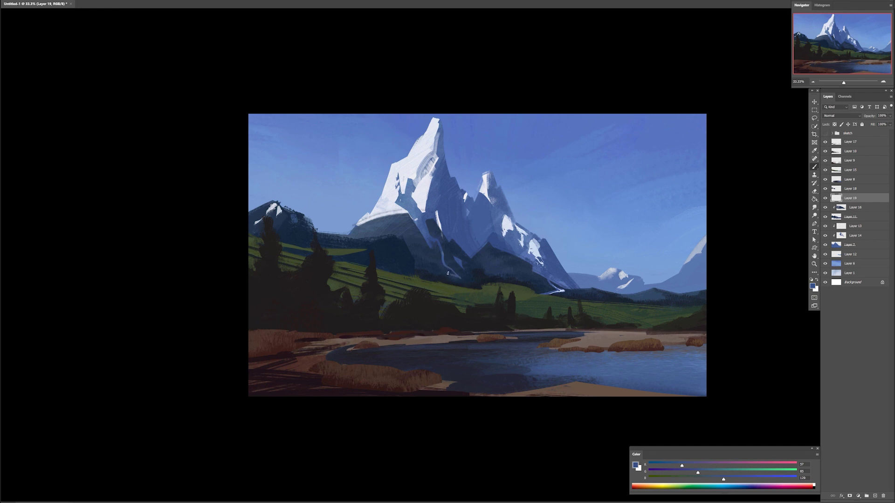
left_click(531, 252, "alt")
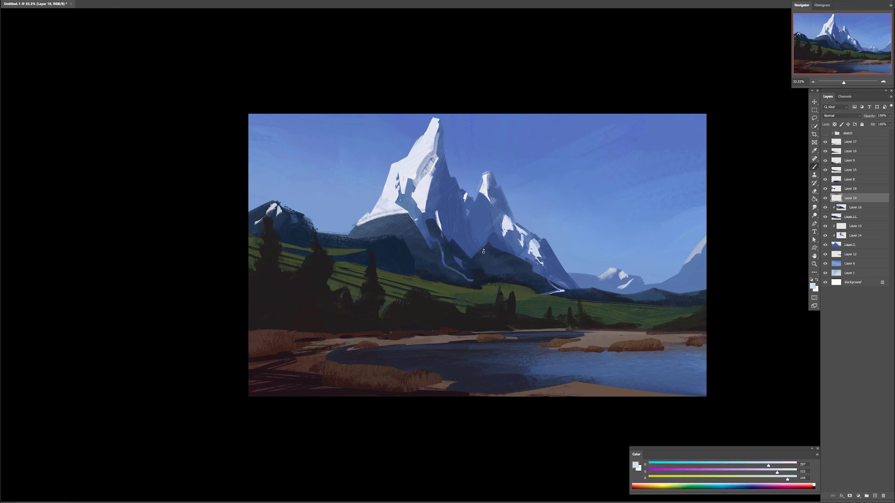
Paint zigzag snow streaks down the dark foothill below the smaller peak and extend the gully streak toward the meadow.
left_click(487, 241, "alt")
left_click_drag(484, 249, 504, 276)
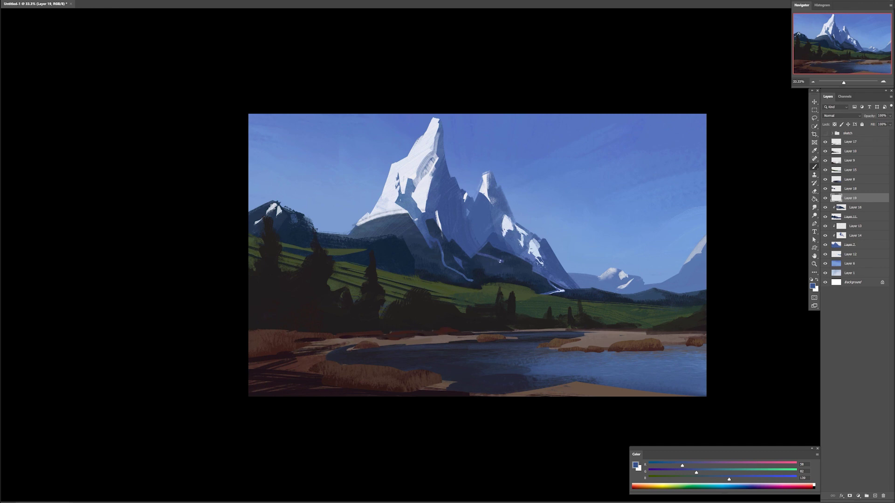
left_click_drag(534, 286, 495, 259)
left_click(537, 263, "alt")
left_click(623, 368, "ctrl+alt")
left_click(623, 368, "ctrl+alt")
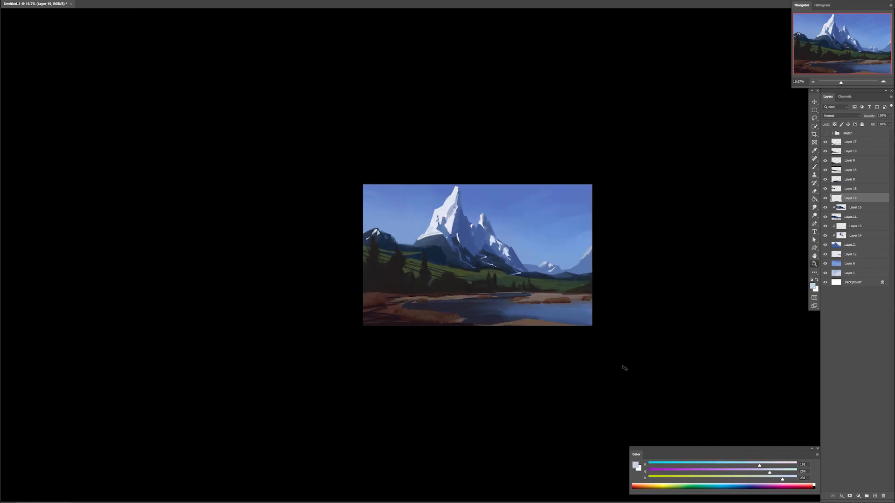
left_click(616, 327, "ctrl")
left_click(616, 327, "ctrl")
left_click_drag(452, 270, 474, 285)
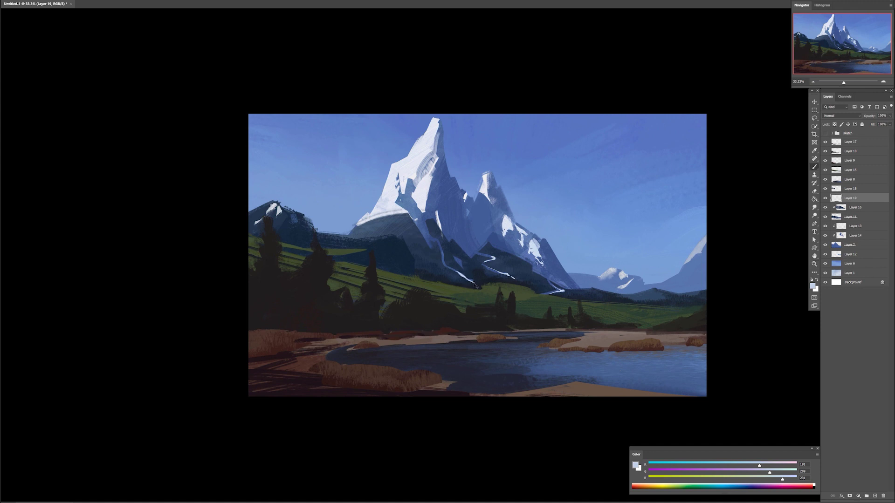
Load Layer 12 as a selection with its edges hidden and paint sampled blues over the distant ridge left of the main peak.
left_click(606, 288, "ctrl")
key("shift+b")
mouse_move(365, 222)
left_mouse_down()
mouse_move(321, 221)
mouse_move(370, 209)
left_mouse_up()
right_click(621, 284)
left_click(638, 380)
left_click(836, 255, "ctrl")
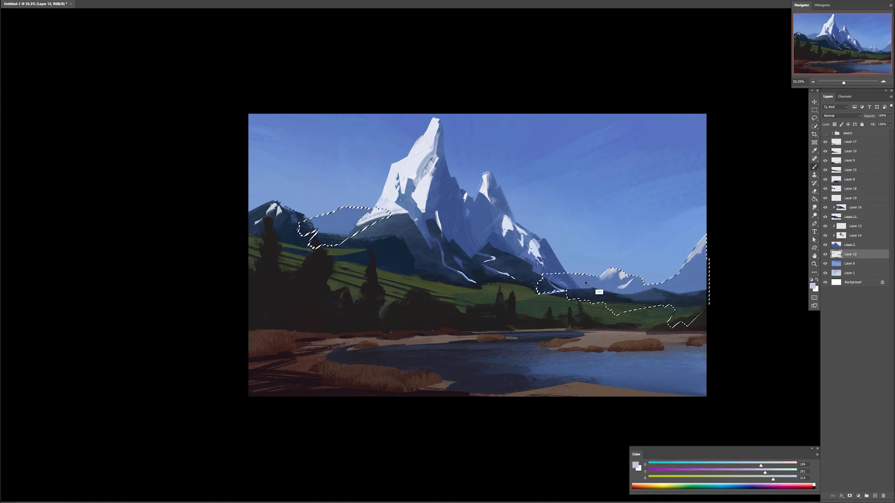
key("ctrl+h")
left_click_drag(316, 228, 352, 211)
left_click(350, 217, "alt")
key("r")
key("b")
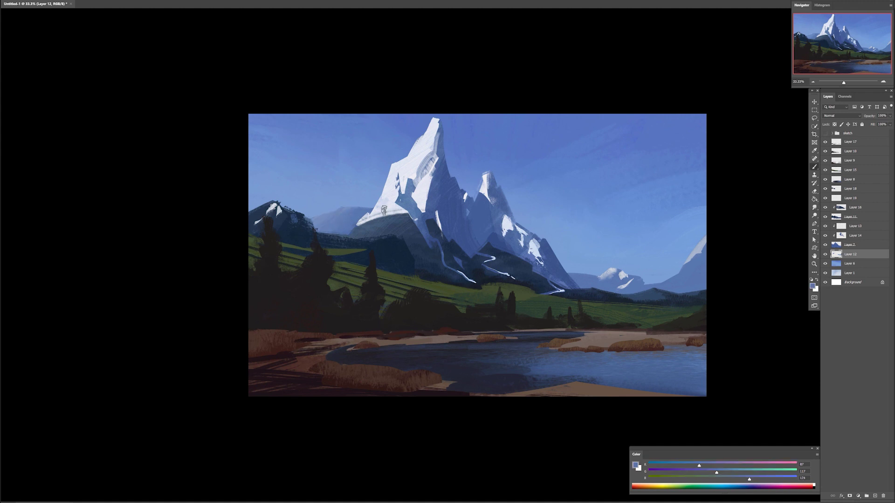
Shade the distant left ridge with blue sampled from the right distant mountains and adjust Layer 12 with Color Balance.
left_click(670, 288, "alt")
right_click(555, 209)
left_click(573, 306)
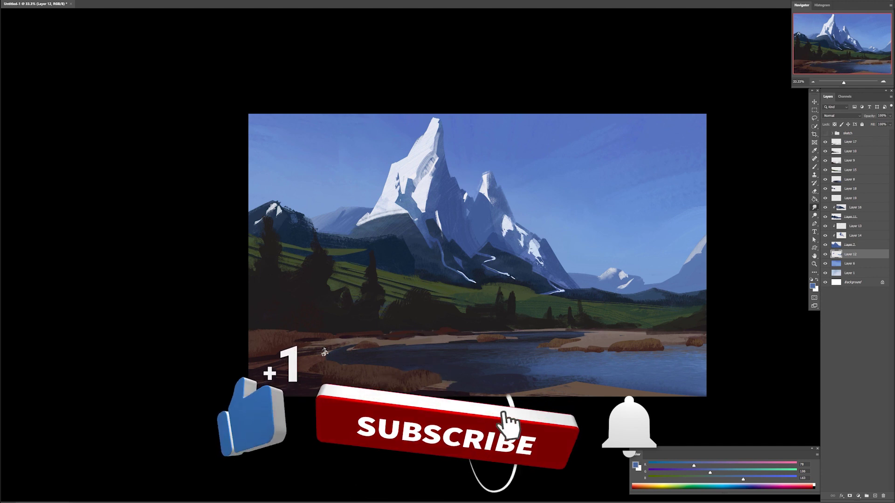
key("ctrl+b")
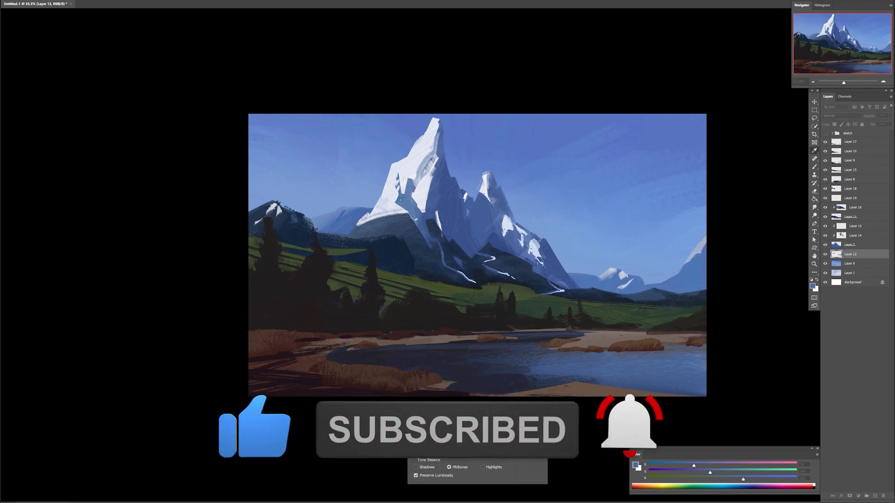
key("Return")
Paint pale snow highlights on the distant left ridge with sampled light blue and blend them with the Smudge tool.
left_click(691, 267, "alt")
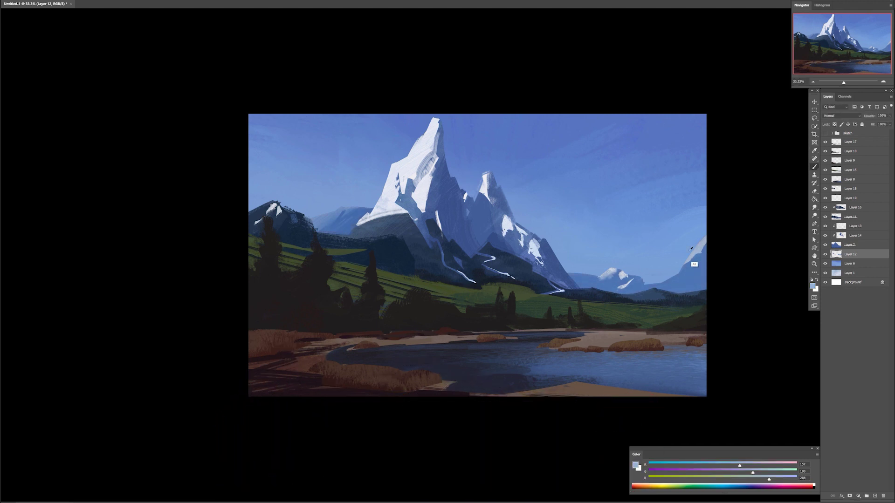
left_click_drag(346, 208, 333, 219)
mouse_move(340, 209)
left_mouse_down()
mouse_move(312, 218)
mouse_move(345, 211)
left_mouse_up()
mouse_move(363, 209)
left_mouse_down()
mouse_move(332, 226)
mouse_move(338, 222)
left_mouse_up()
left_click(347, 228, "alt")
key("r")
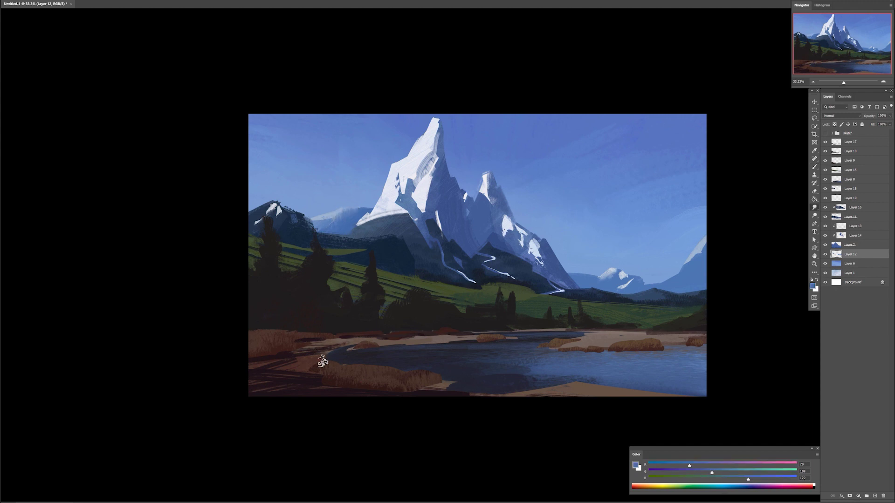
Refine the foothill's edge below the main peak's left snowfield on Layers 16 and 11 with the eraser and sampled colours, undoing a stray stroke.
right_click(367, 224, "ctrl")
left_click(372, 228)
key("b")
left_click(369, 228, "alt")
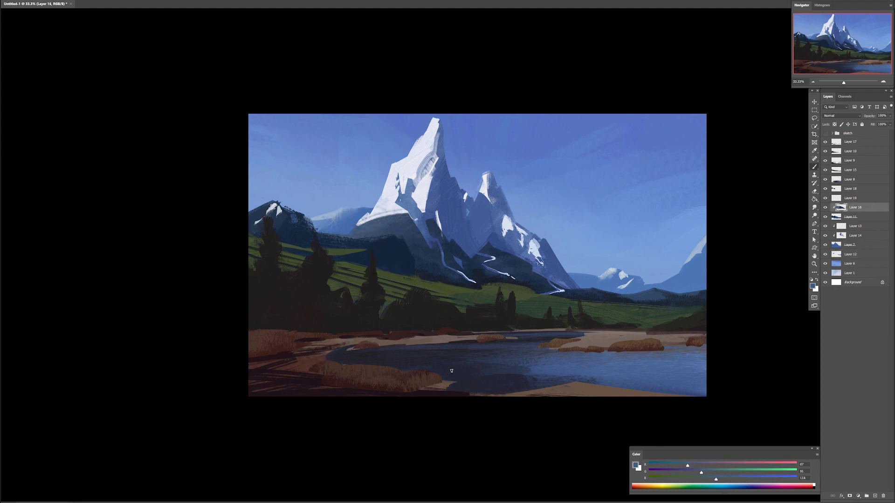
left_click(349, 240, "ctrl")
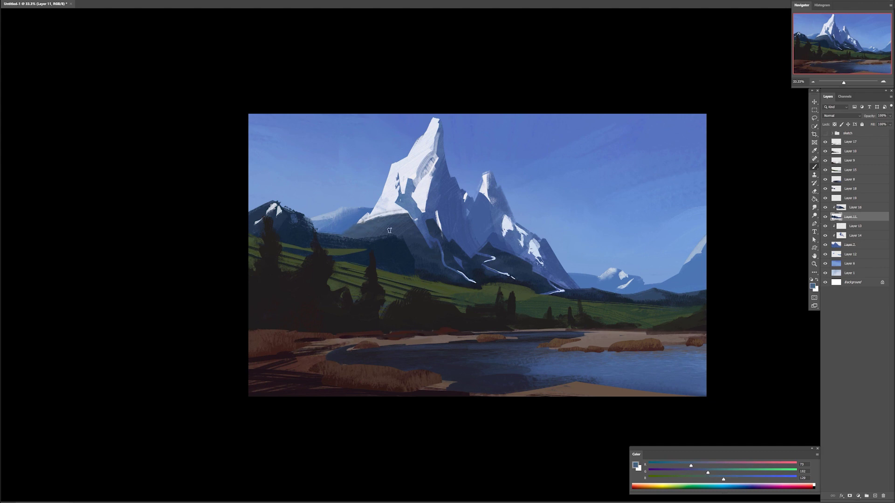
key("e")
key("b")
left_click(366, 226, "ctrl")
left_click(366, 226, "alt")
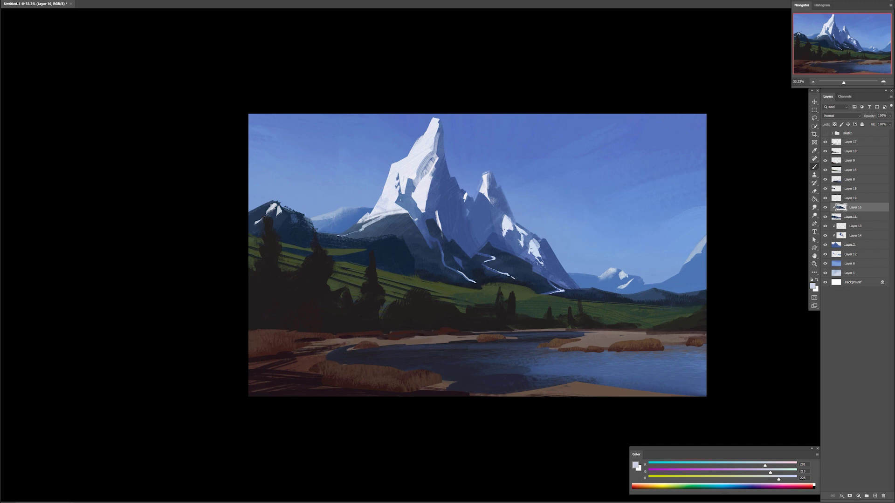
left_click(391, 224, "alt")
key("ctrl+z")
Paint a lighter sandy path along the left foreground shore on Layer 9 with a brown sampled from the bank.
right_click(305, 382, "ctrl")
left_click(323, 385)
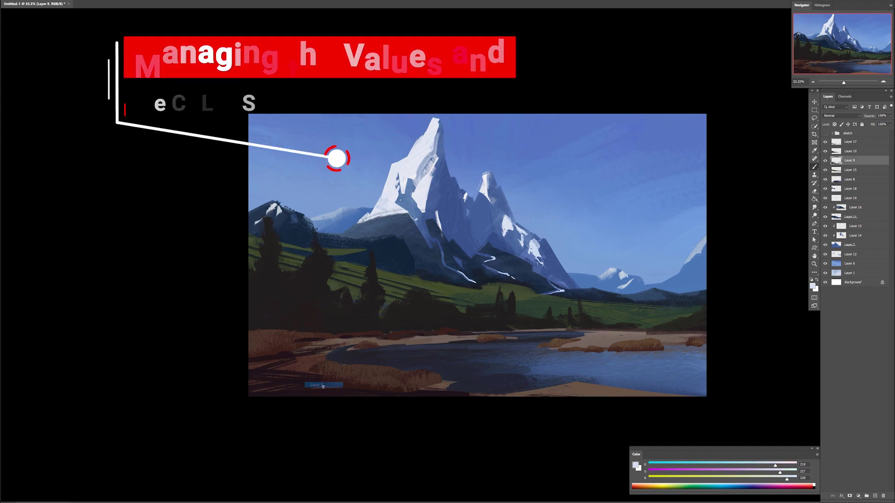
left_click(335, 356, "alt")
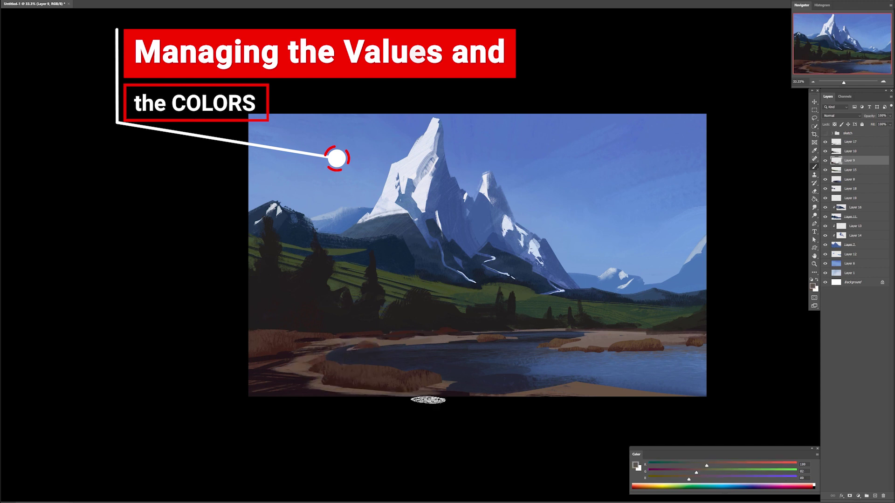
Paint dark brown shrubs across the lower-right foreground shore on a new layer and trim them with the eraser.
left_click(299, 384, "alt")
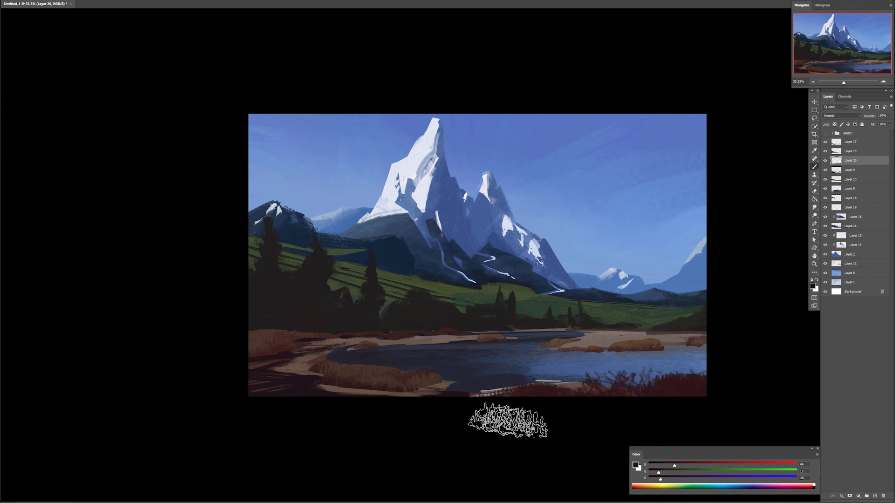
left_click(373, 375, "alt")
left_click(679, 382)
key("e")
left_click_drag(586, 377, 660, 374)
left_click_drag(506, 390, 482, 399)
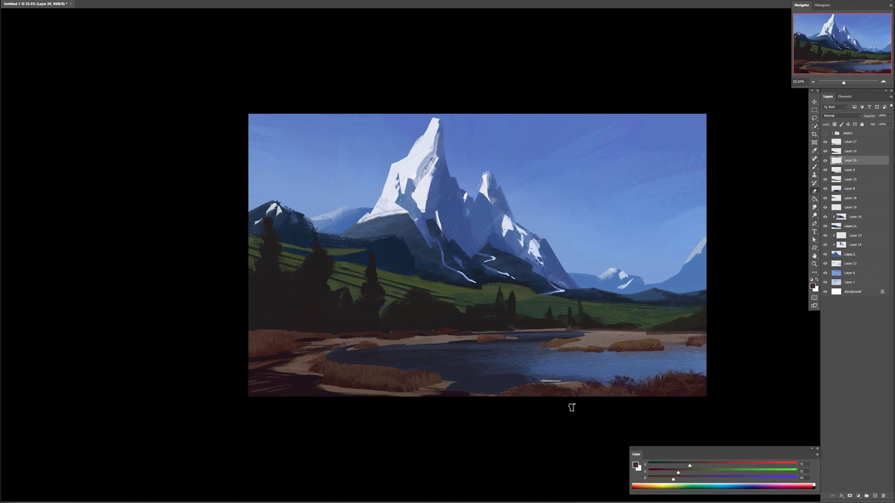
Build up taller shrubs in the lower-right corner, shifting the brush colour to a dark reddish brown.
key("b")
left_click_drag(699, 391, 678, 370)
left_click_drag(690, 465, 680, 466)
left_click_drag(678, 472, 670, 472)
left_click_drag(690, 382, 669, 394)
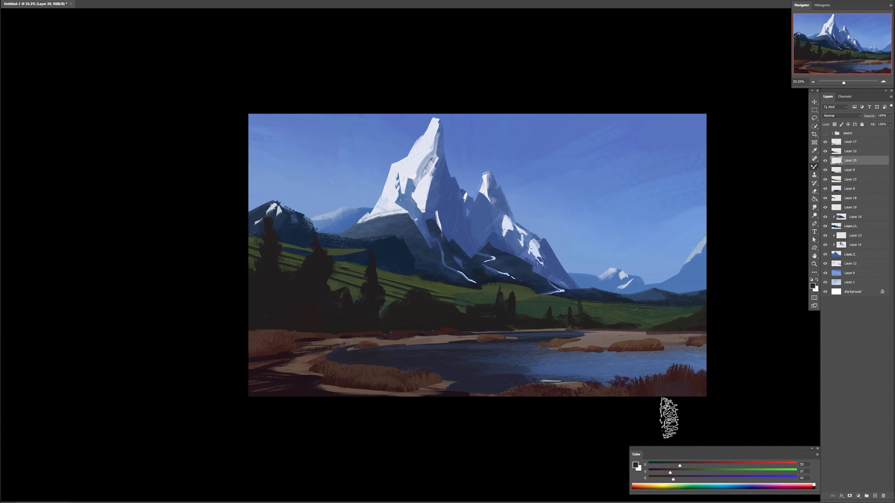
left_click_drag(672, 479, 657, 479)
left_click_drag(670, 472, 662, 473)
mouse_move(682, 417)
left_mouse_down()
mouse_move(617, 407)
mouse_move(501, 414)
left_mouse_up()
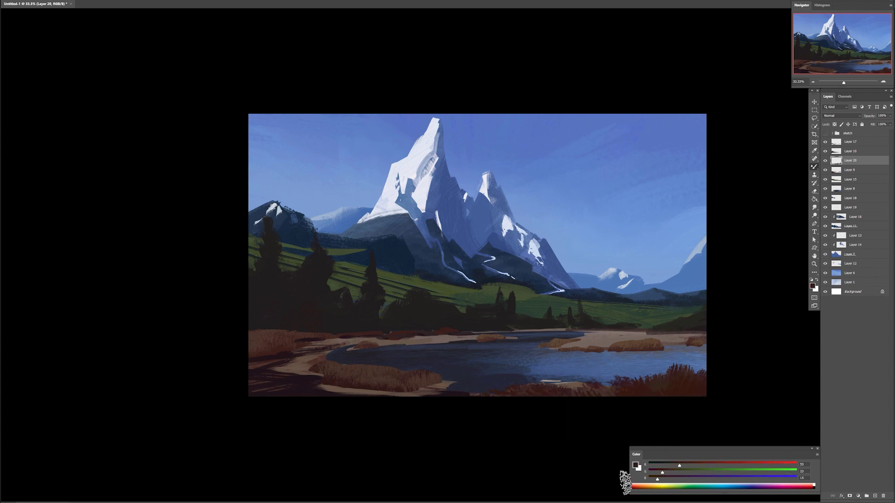
Adjust the foreground shrubs with Hue/Saturation and touch up their lakeside end with another brush and a sampled colour.
key("ctrl+u")
mouse_move(486, 83)
left_mouse_down()
mouse_move(474, 83)
mouse_move(481, 86)
left_mouse_up()
key("Return")
right_click(541, 371)
left_click(561, 413)
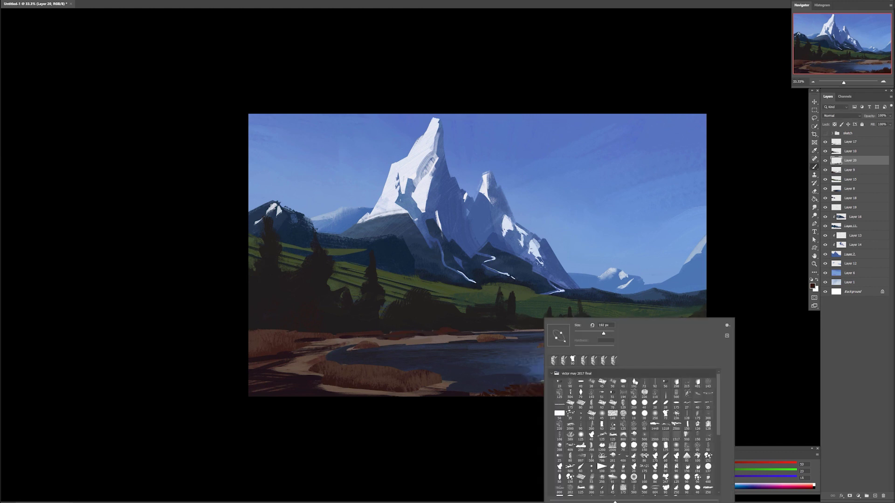
left_click(516, 383, "alt")
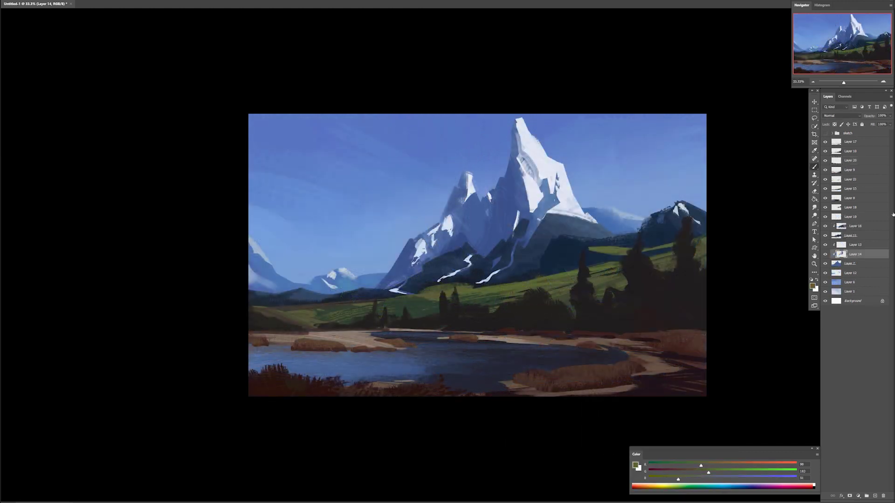
Paint darker blue planes on the shaded rock between the two peaks on Layer 14 with another brush, undoing the first stroke.
right_click(704, 275)
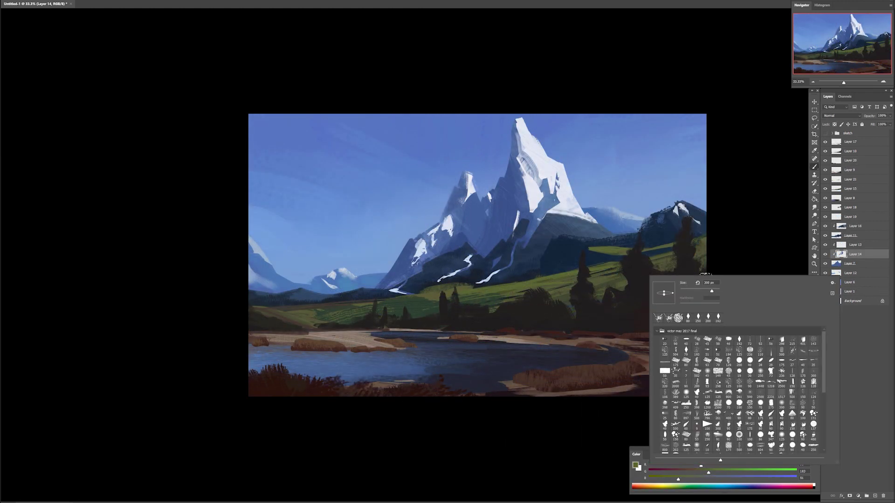
left_click_drag(823, 385, 823, 406)
left_click(739, 407)
left_click(487, 225)
key("ctrl+z")
left_click(488, 233, "alt")
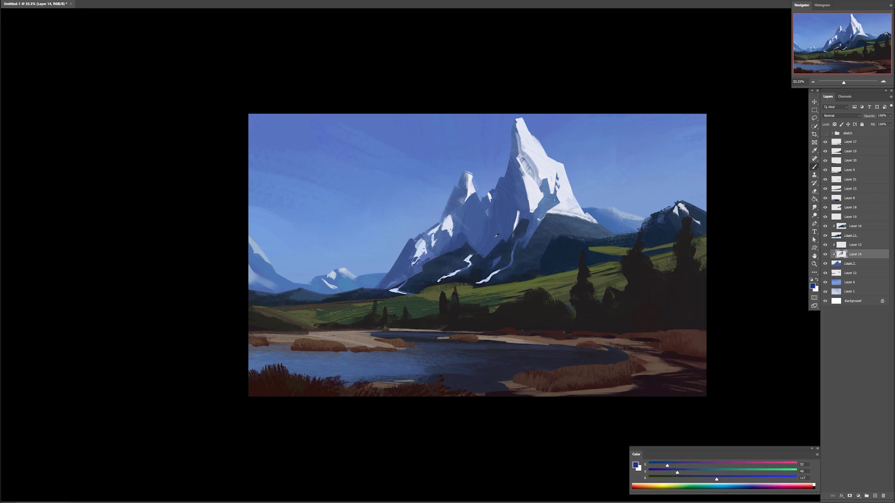
left_click_drag(717, 481, 721, 482)
left_click_drag(693, 473, 690, 474)
left_click_drag(513, 206, 505, 231)
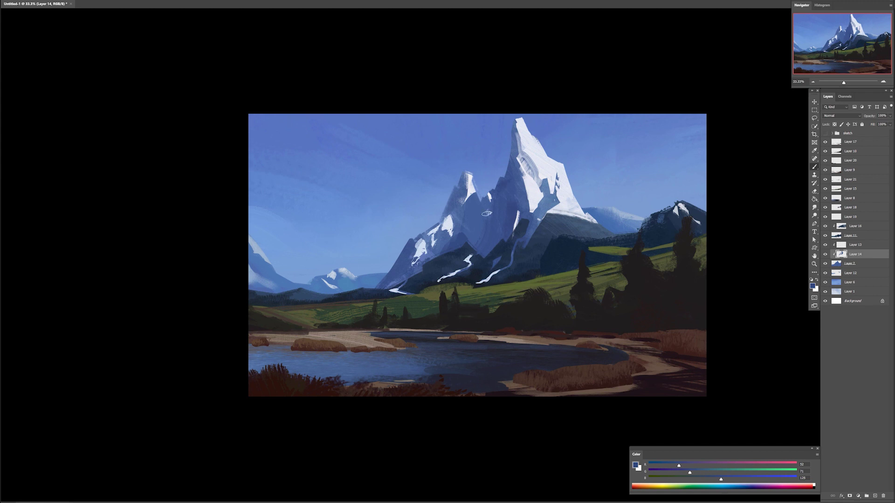
left_click_drag(489, 200, 485, 217)
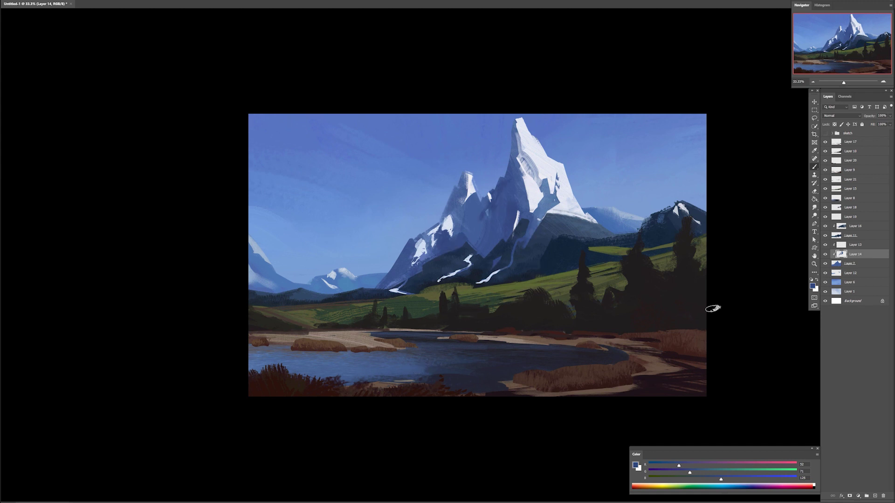
Paint dark blue-black tree texture on the shaded foothill below the main peak on Layer 18, using new brushes and a darkened sampled blue.
left_click(573, 274, "ctrl")
right_click(656, 330)
left_click(675, 411)
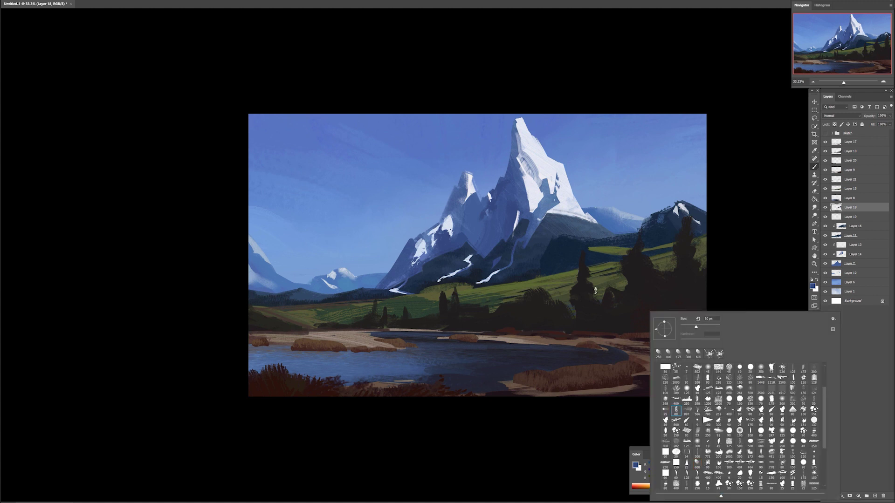
left_click(572, 255, "alt")
right_click(581, 263)
scroll(614, 382, "up", 2)
left_click(614, 392)
left_click(559, 268)
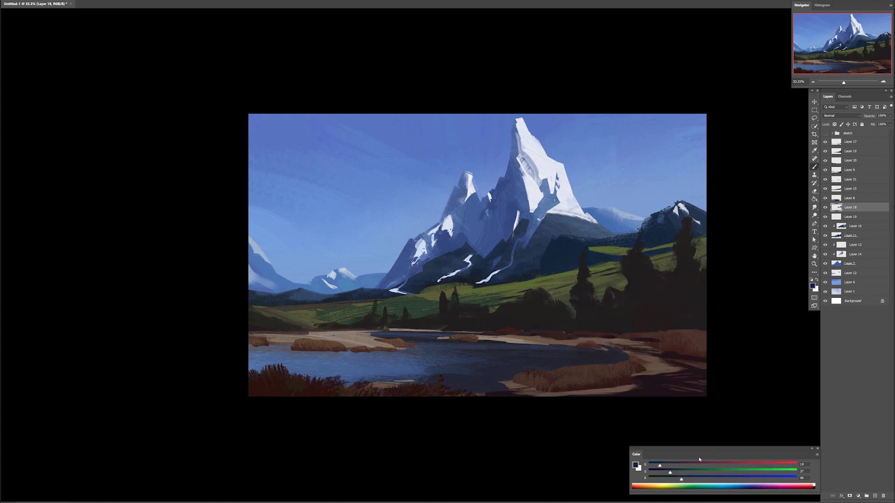
left_click_drag(658, 465, 674, 479)
left_click_drag(547, 242, 545, 265)
key("ctrl+plus")
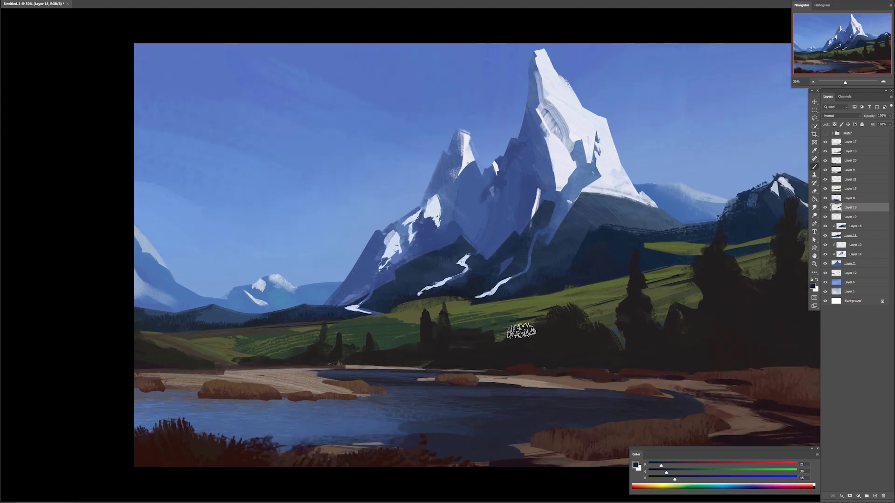
Add a new layer and paint small dark conifers along the lake's far shore with a different brush and sampled dark tones.
left_click(421, 327, "ctrl")
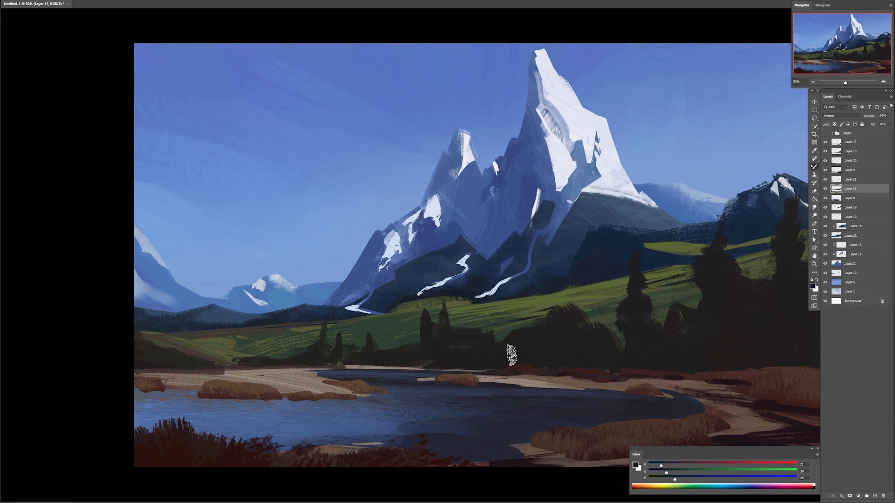
right_click(519, 335)
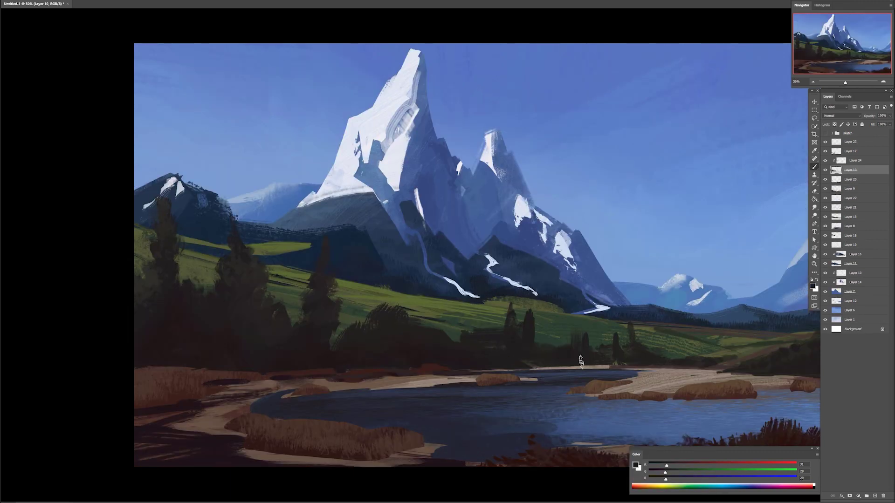
key("ctrl+shift+alt+n")
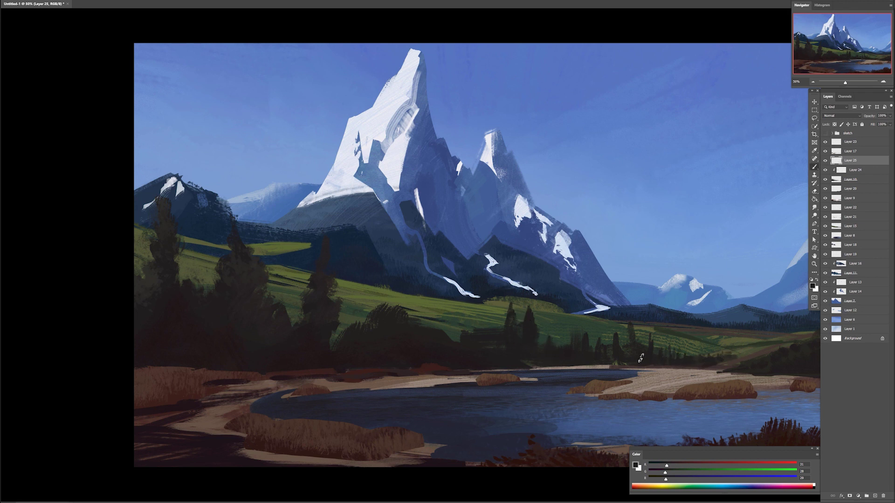
left_click(269, 342, "alt")
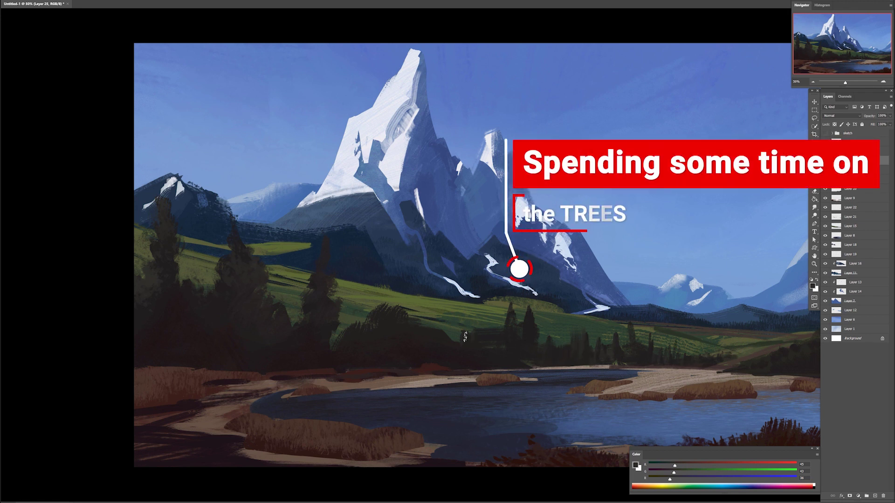
key("ctrl+minus")
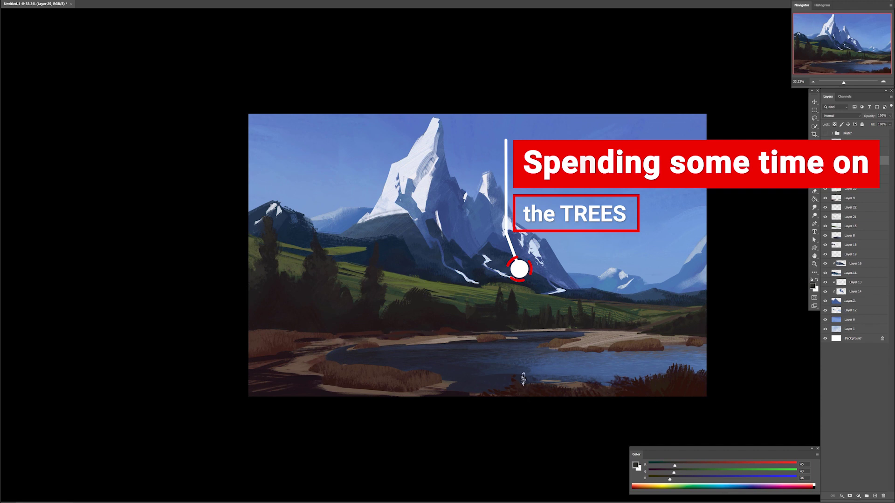
left_click(572, 322, "alt")
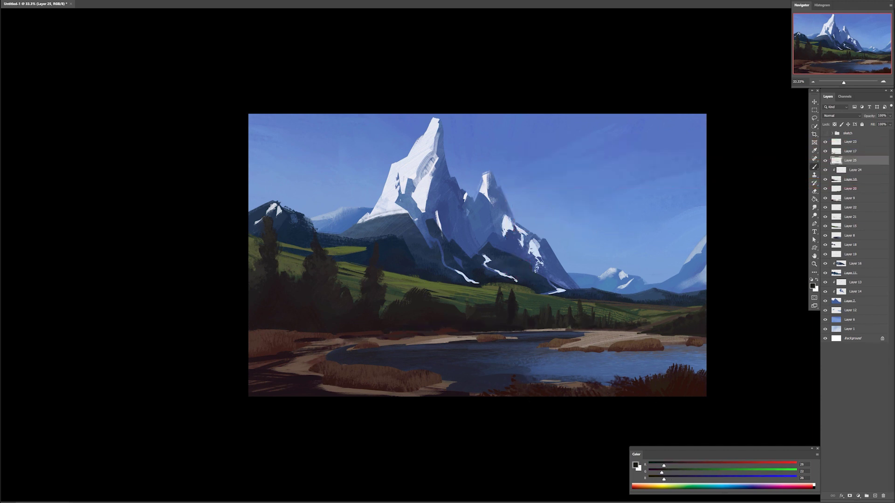
Work sampled dark tones into the large tree mass on the clipped Layer 24.
key("alt+bracketleft")
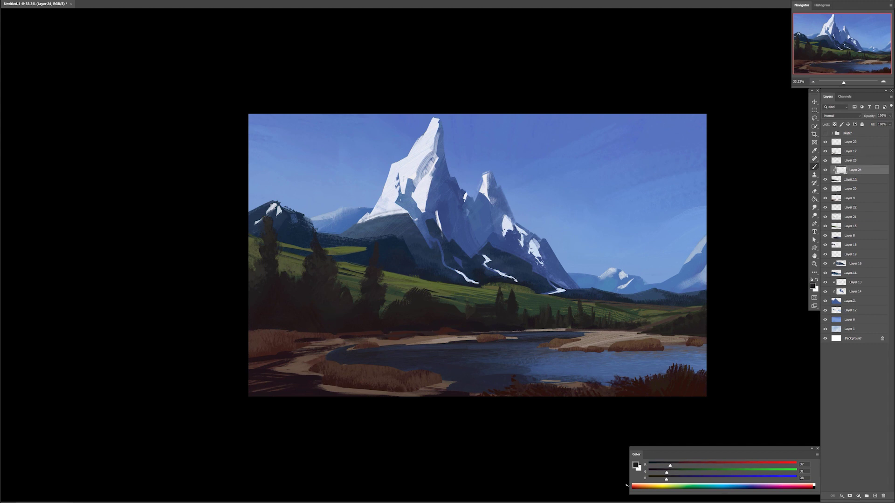
left_click(429, 319, "alt")
left_click(437, 326, "alt")
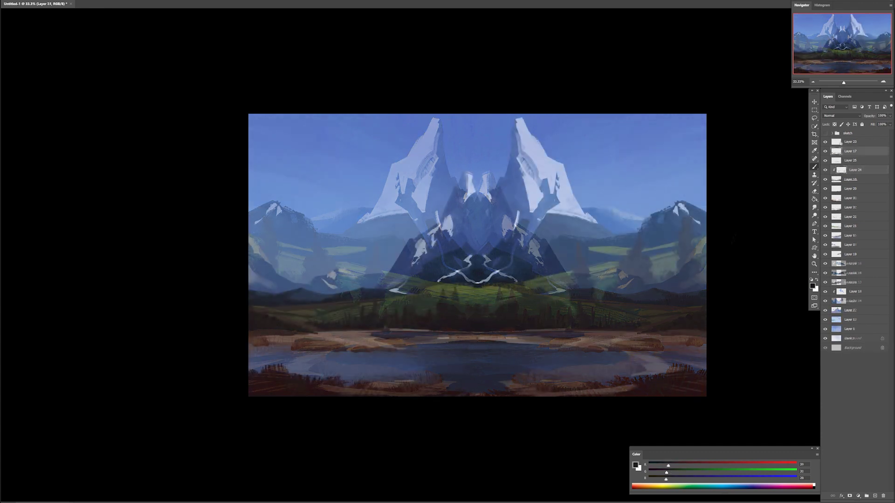
Paint dark red and rust-brown bushes at the foot of the large conifers on Layer 23 with another brush and sampled colours.
right_click(770, 317)
left_click(790, 414)
left_click(806, 230)
key("Return")
left_click(824, 142)
left_click(663, 341, "alt")
left_click(602, 347, "alt")
mouse_move(638, 326)
left_mouse_down()
mouse_move(661, 320)
mouse_move(656, 309)
mouse_move(610, 324)
left_mouse_up()
left_click(639, 375, "alt")
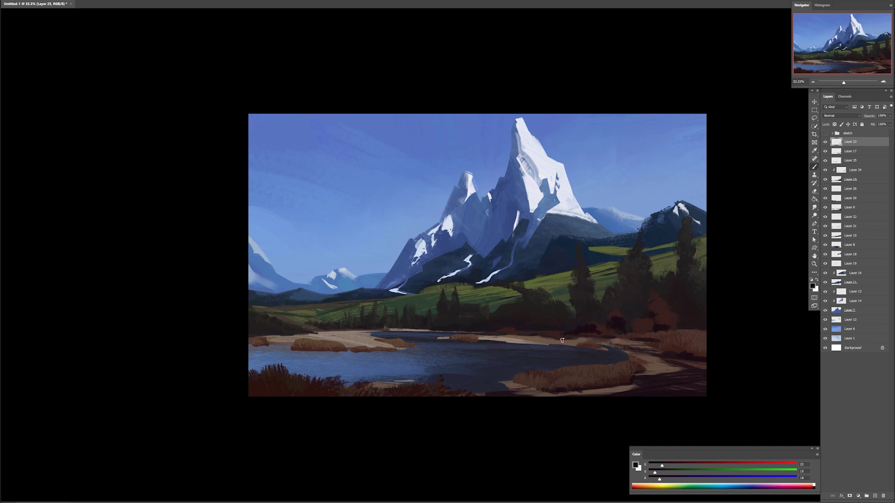
Build up the rust-coloured bushes with sampled reddish browns, flipping the canvas horizontally to extend them below the conifers.
left_click(674, 334, "alt")
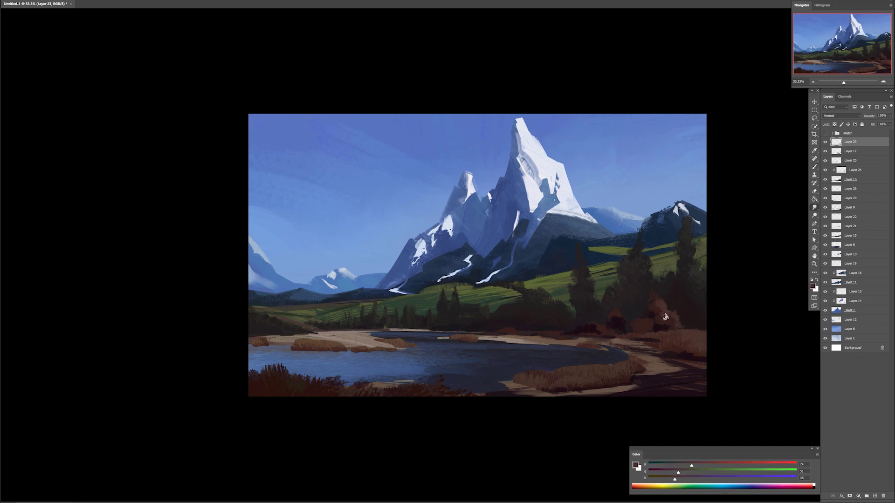
key("b")
left_click(617, 321, "alt")
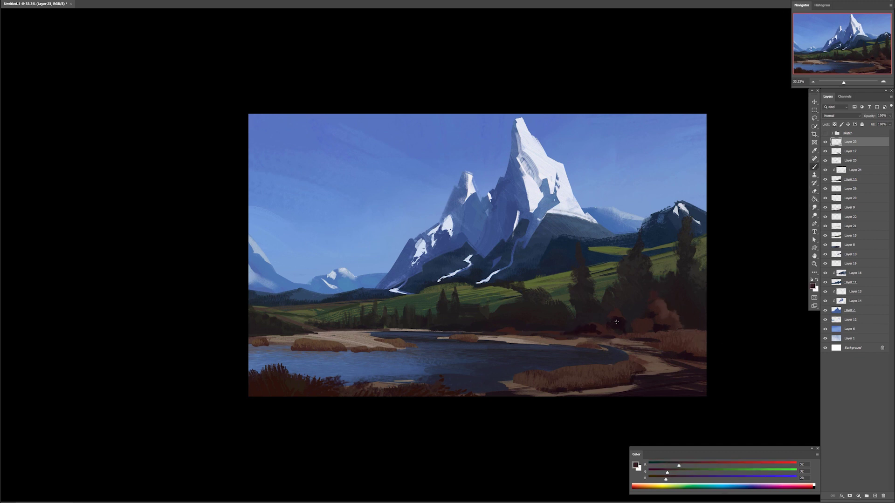
key("ctrl+shift+h")
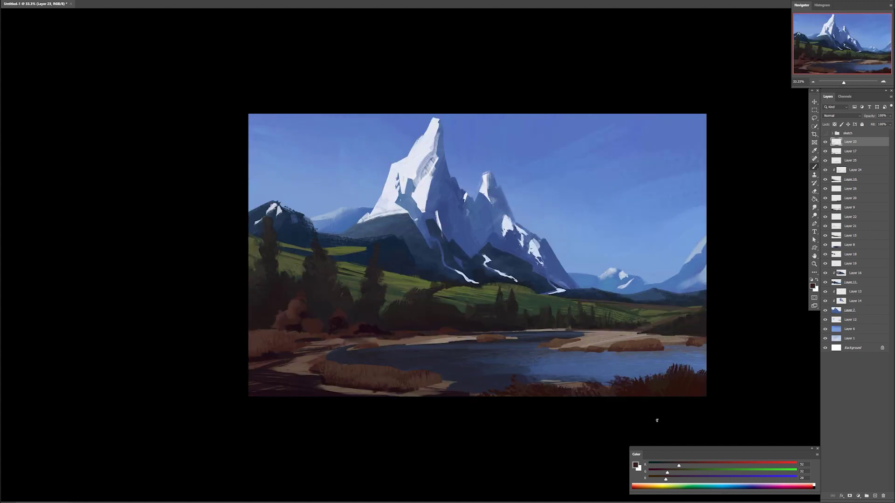
left_click(297, 333, "alt")
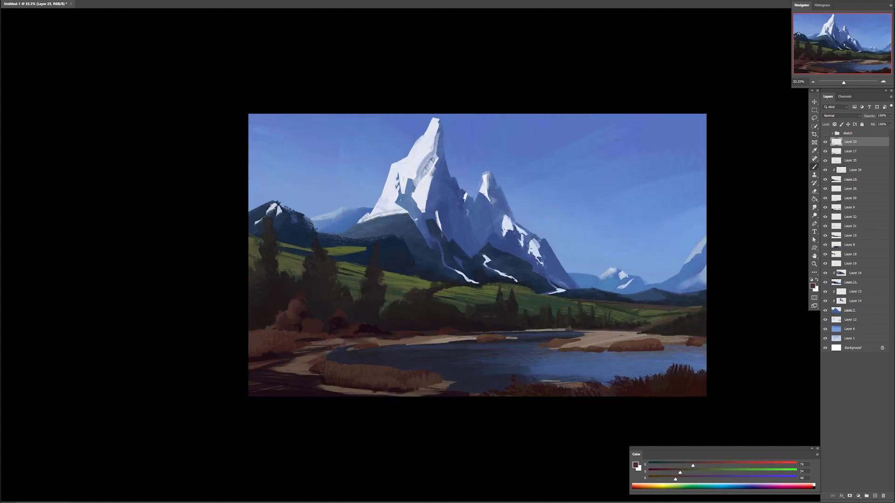
left_click(249, 321, "alt")
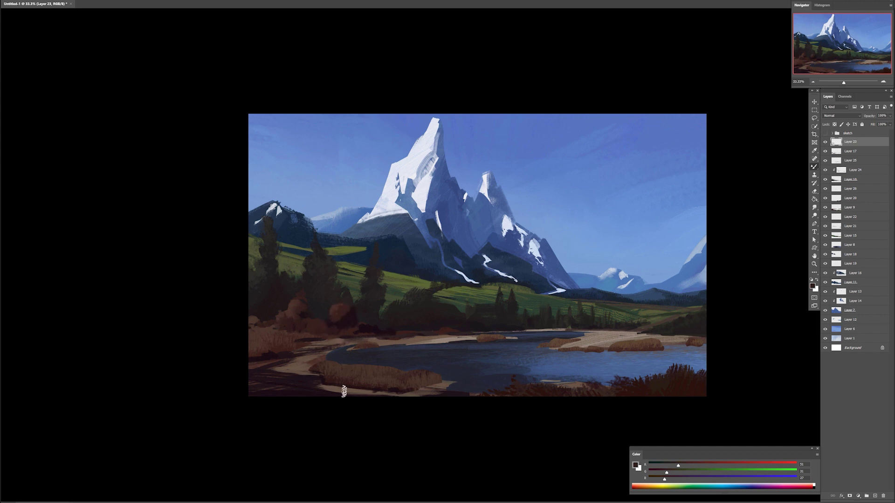
Trim the rounded bush tops with the eraser and add sampled brown strokes to the tall bush and dark shoreline beside it.
key("e")
left_click_drag(332, 316, 351, 313)
key("b")
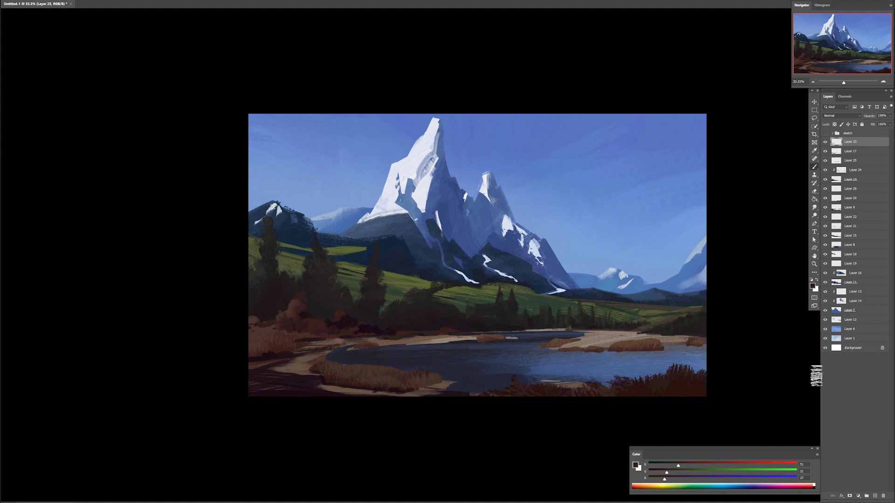
left_click(345, 322, "alt")
left_click_drag(287, 312, 290, 303)
left_click(364, 330, "alt")
left_click_drag(364, 331, 387, 330)
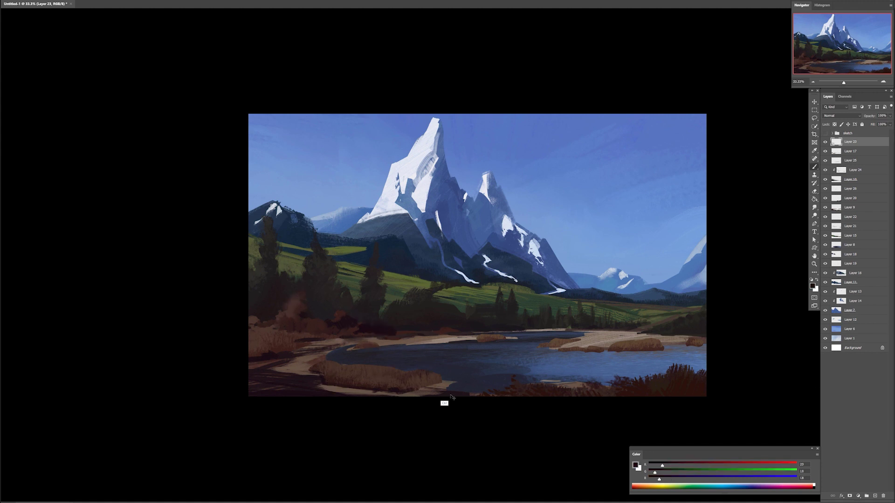
Compare the dark trees by switching Layer 25's visibility and the proof view off and on.
left_click(442, 331, "ctrl")
left_click(676, 326, "alt")
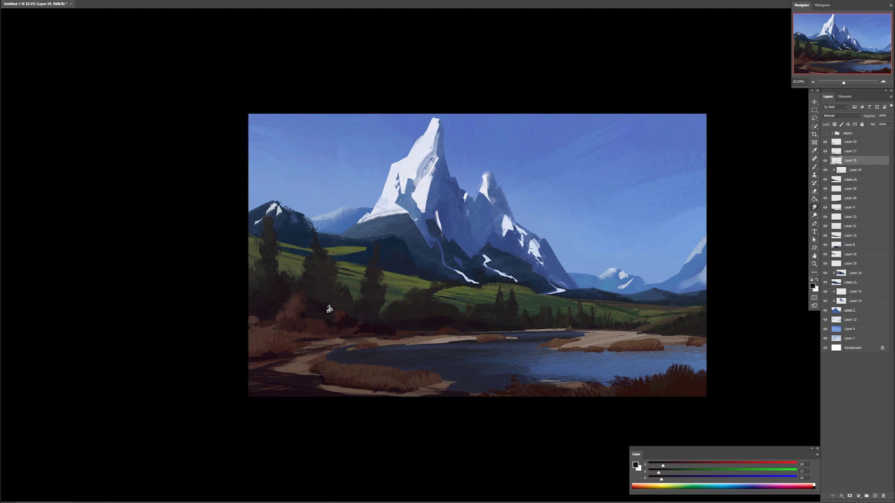
left_click(826, 161)
left_click(825, 160)
key("ctrl+y")
key("ctrl+y")
Paint brown strokes over the foreground reed clump by the path on Layer 17 with another brush and sampled colours.
left_click(623, 350, "ctrl")
right_click(637, 337)
left_click(688, 446)
left_click(653, 347, "alt")
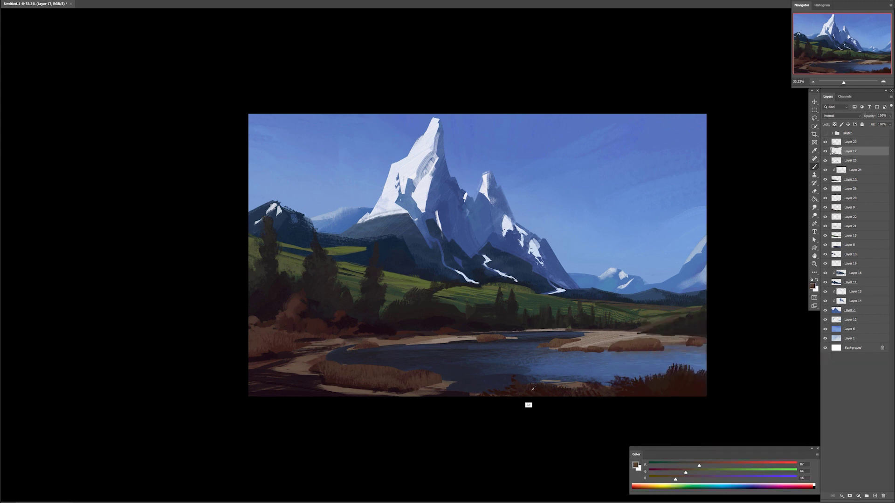
left_click(340, 368, "alt")
mouse_move(341, 367)
left_mouse_down()
mouse_move(376, 366)
mouse_move(354, 365)
left_mouse_up()
left_click(276, 354, "alt")
Touch up the small reed islets along the far shoreline with sampled browns.
key("ctrl+plus")
left_click(485, 375, "alt")
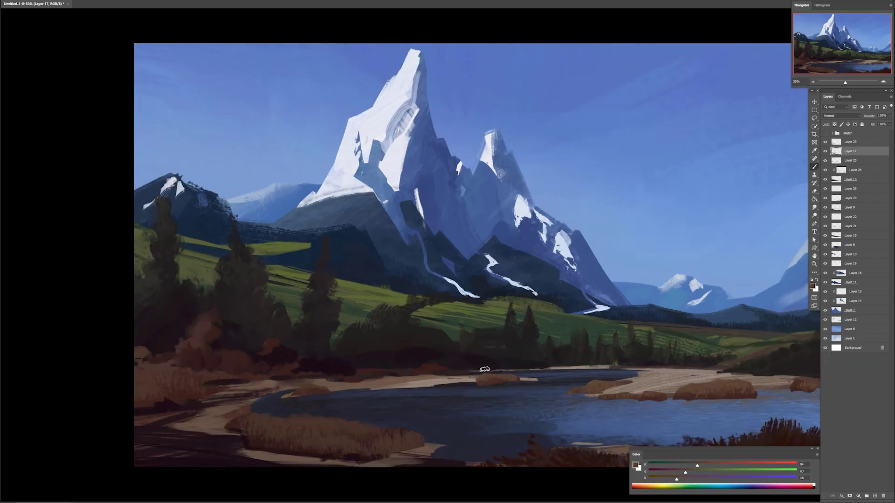
left_click(493, 374, "alt")
left_click_drag(493, 375, 511, 376)
mouse_move(588, 386)
left_mouse_down()
mouse_move(626, 382)
mouse_move(575, 387)
left_mouse_up()
Paint orange-brown exposed rock patches on the main peak's snowy face on Layer 23, shape them with the eraser and undo the last stroke.
key("ctrl+minus")
left_click(255, 322, "ctrl")
left_click(254, 321, "alt")
left_click_drag(380, 215, 388, 193)
key("e")
key("b")
key("e")
key("b")
key("e")
key("b")
key("e")
key("b")
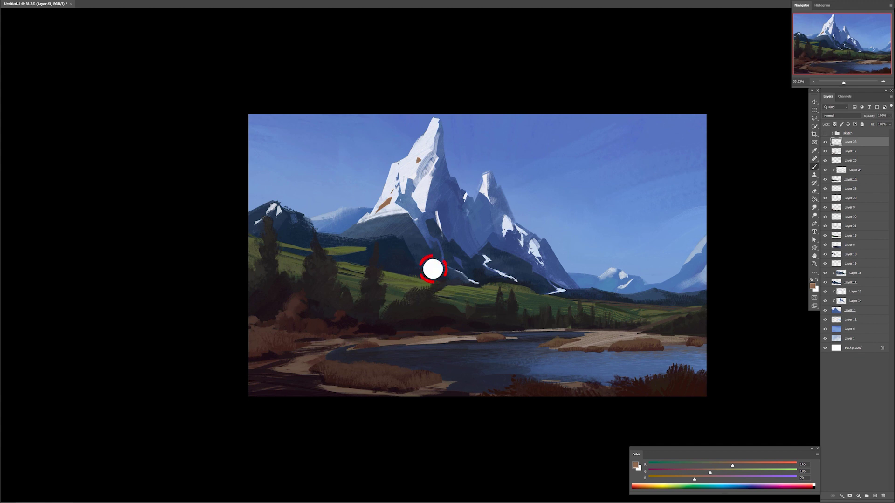
left_click_drag(402, 160, 393, 170)
key("ctrl+z")
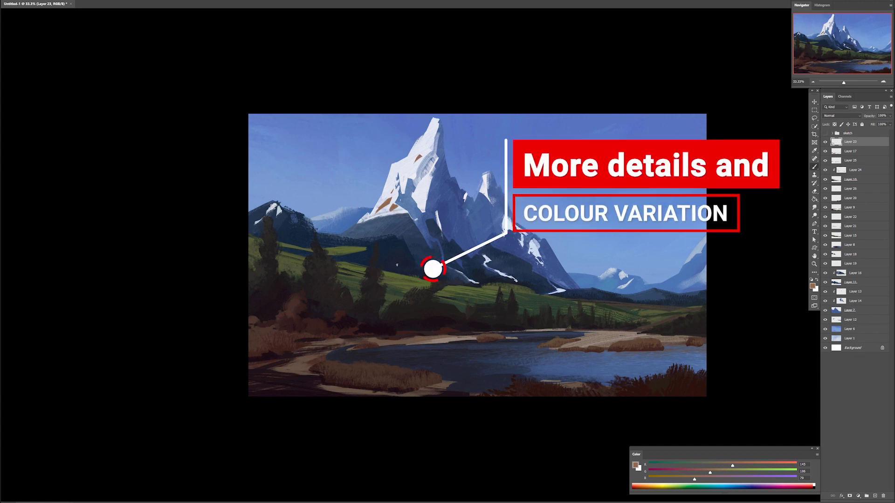
Paint a dark reddish-brown rock patch on the main peak's shaded flank with a sampled colour, undoing earlier attempts, and trim it with the eraser.
left_click(551, 382, "alt")
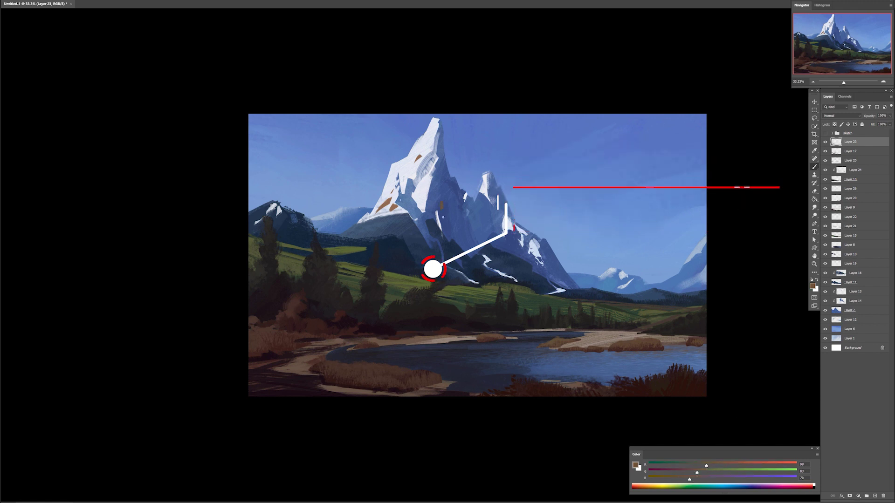
left_click(299, 366, "alt")
left_click_drag(434, 199, 437, 205)
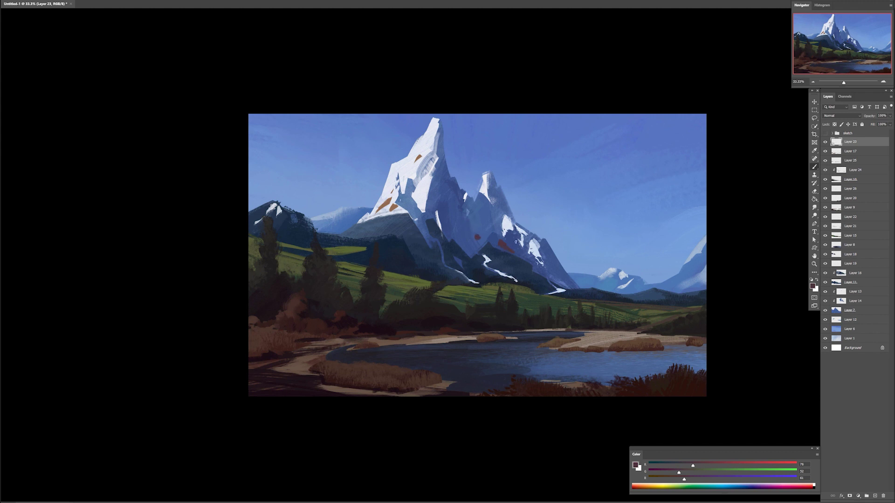
key("ctrl+z")
left_click_drag(436, 188, 434, 204)
key("ctrl+z")
left_click_drag(445, 224, 447, 235)
key("e")
key("ctrl+plus")
key("b")
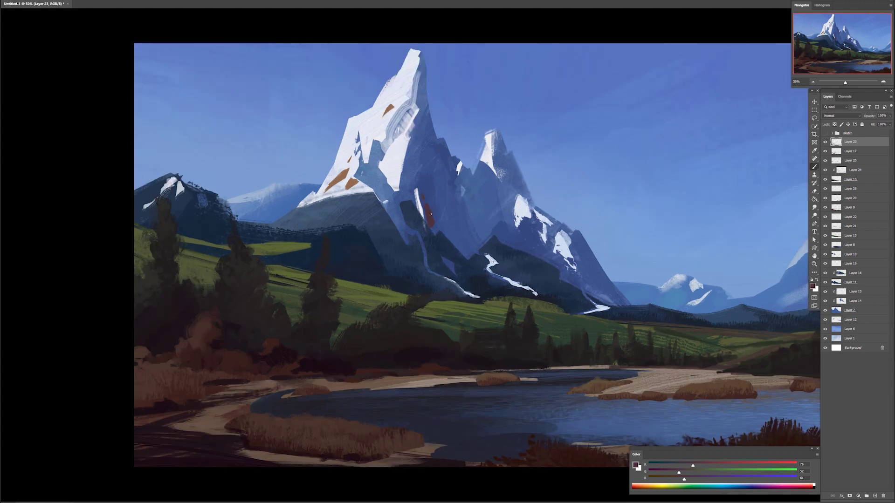
key("e")
mouse_move(422, 192)
left_mouse_down()
mouse_move(428, 226)
mouse_move(439, 223)
left_mouse_up()
key("b")
Extend the orange-brown rock patches near the snowy summit with a sampled colour and carve their edges with the eraser.
left_click(404, 91, "alt")
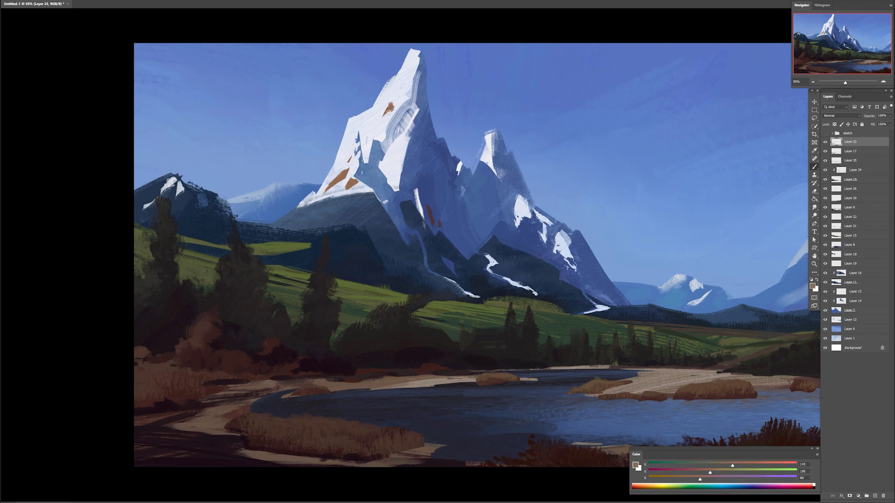
left_click_drag(400, 92, 395, 101)
key("e")
left_click_drag(387, 101, 383, 117)
key("b")
Flip the canvas, undo the first strokes, and paint a muted reddish-brown rock patch low between the peaks with an adjusted sampled colour.
key("ctrl+shift+h")
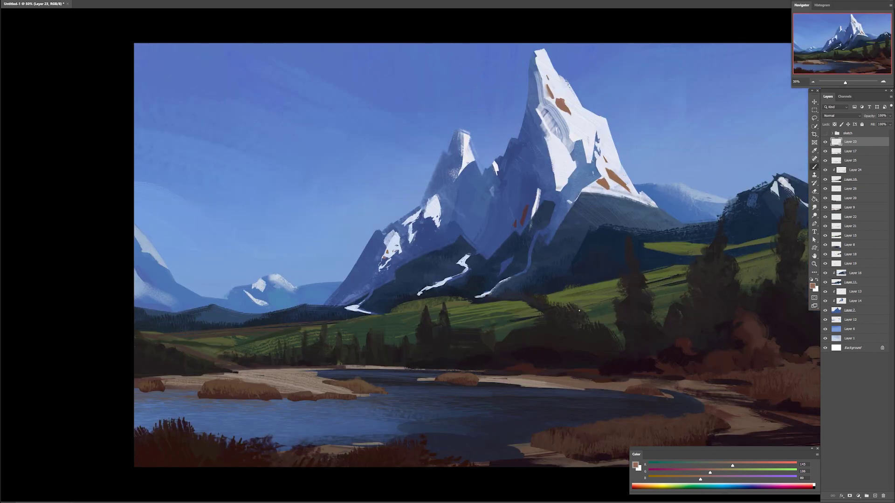
left_click(526, 225, "alt")
left_click_drag(501, 228, 486, 256)
key("ctrl+z")
key("ctrl+z")
left_click_drag(678, 472, 684, 472)
left_click_drag(684, 479, 686, 479)
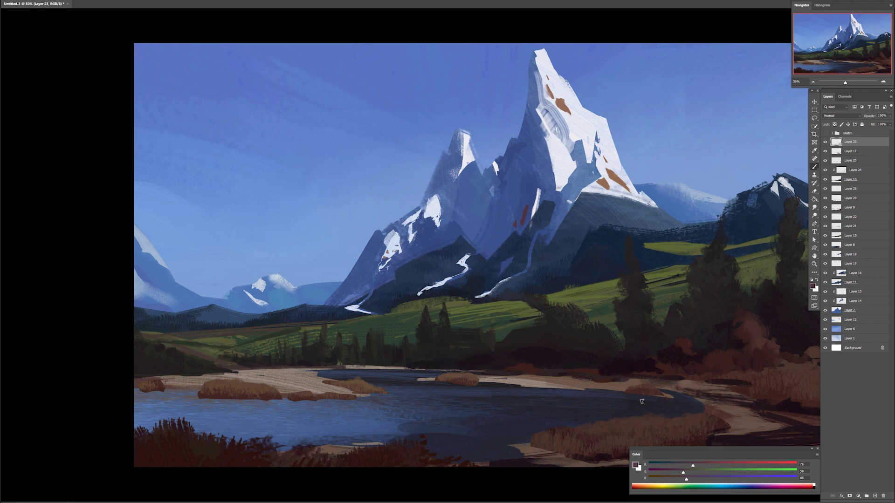
left_click_drag(508, 231, 485, 253)
key("e")
Flip the canvas back, switch through Layer 13 and Layer 14 to work on the shaded mountain, and return to Layer 23.
key("ctrl+shift+h")
left_click(605, 279, "ctrl")
left_click(855, 291)
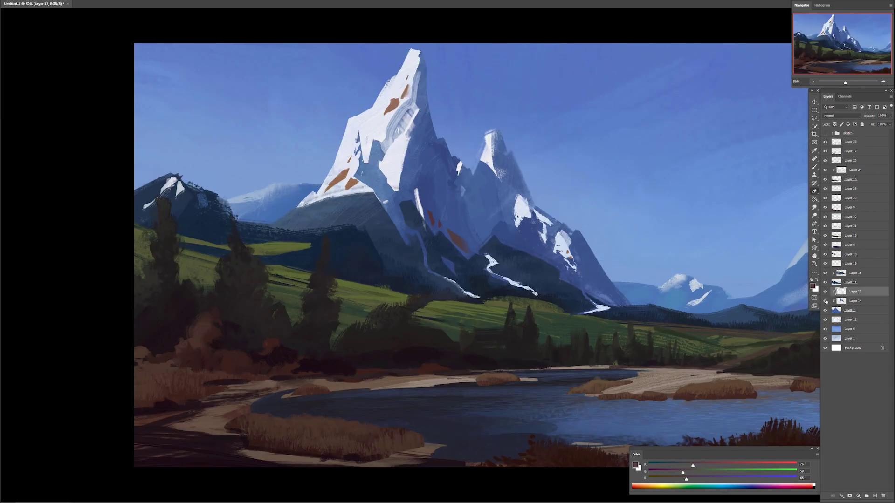
left_click(841, 301)
key("b")
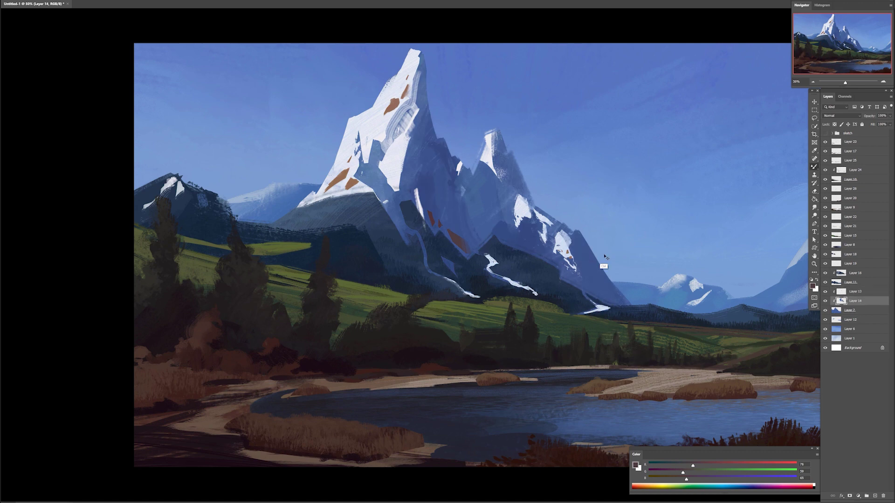
mouse_move(669, 344)
left_mouse_down()
mouse_move(601, 340)
mouse_move(669, 340)
left_mouse_up()
left_click(850, 142)
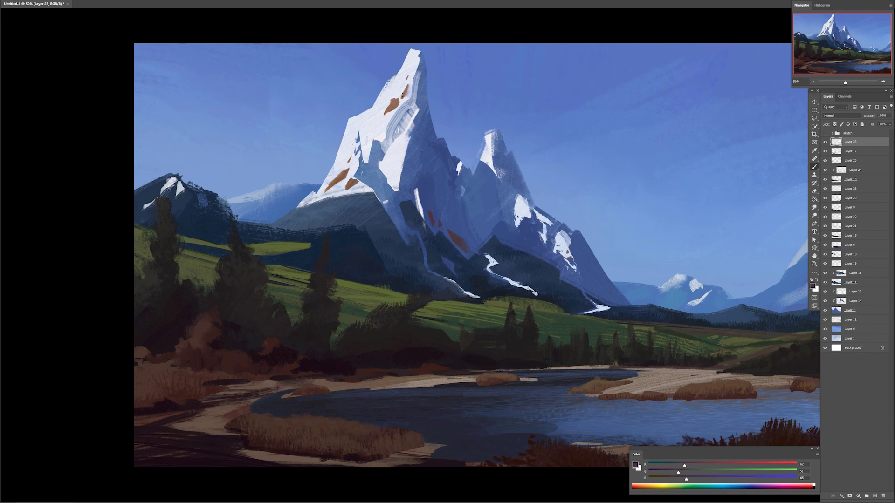
Add a new layer above Layer 23 and choose a flat rectangular brush for painting distant houses.
key("z")
left_click(723, 411, "alt")
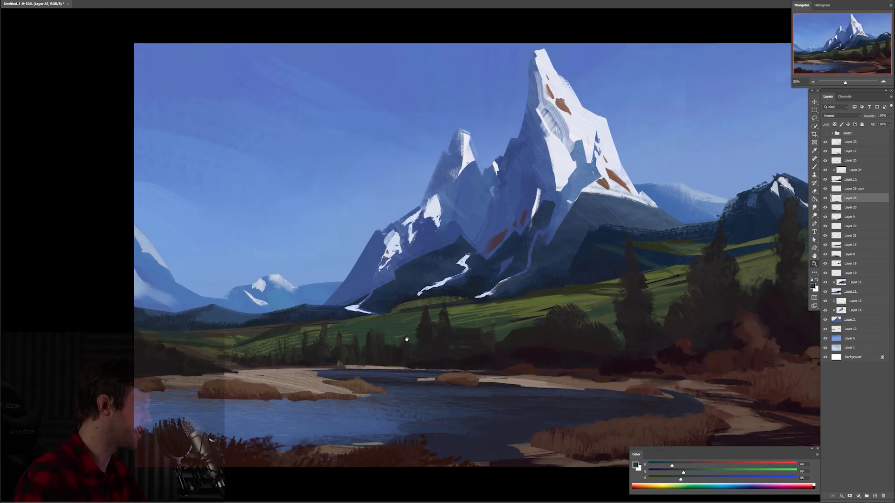
key("ctrl+plus")
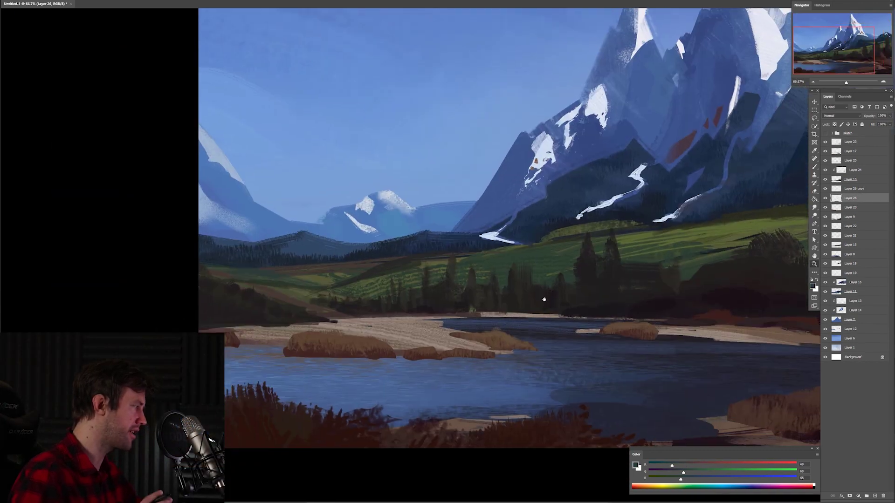
left_click(850, 141)
key("ctrl+alt+shift+n")
key("b")
right_click(639, 321)
left_click(655, 413)
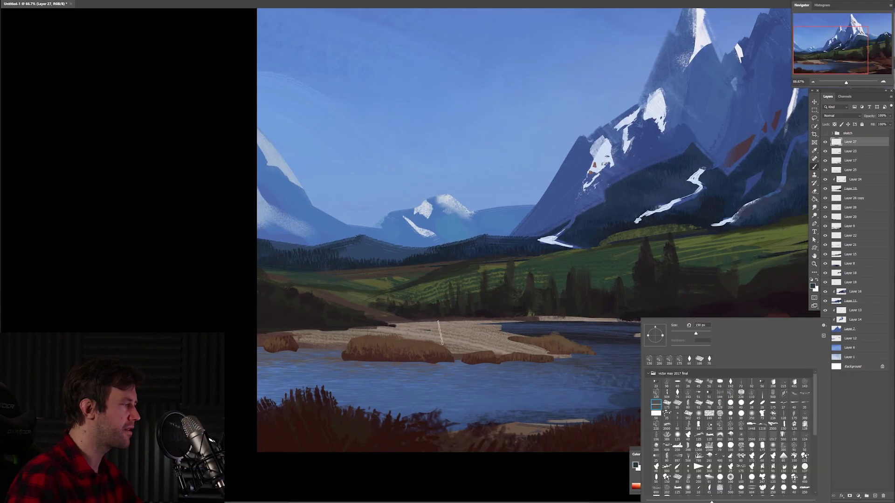
Sample a pale colour from the sandbank and dot small light-grey houses across the distant valley fields with a reduced brush.
left_click(439, 329, "alt")
left_click(428, 330, "alt")
key("[")
key("[")
key("[")
left_click_drag(347, 286, 357, 285)
left_click_drag(343, 301, 352, 301)
key("ctrl+z")
mouse_move(385, 276)
left_mouse_down()
mouse_move(446, 279)
mouse_move(492, 262)
left_mouse_up()
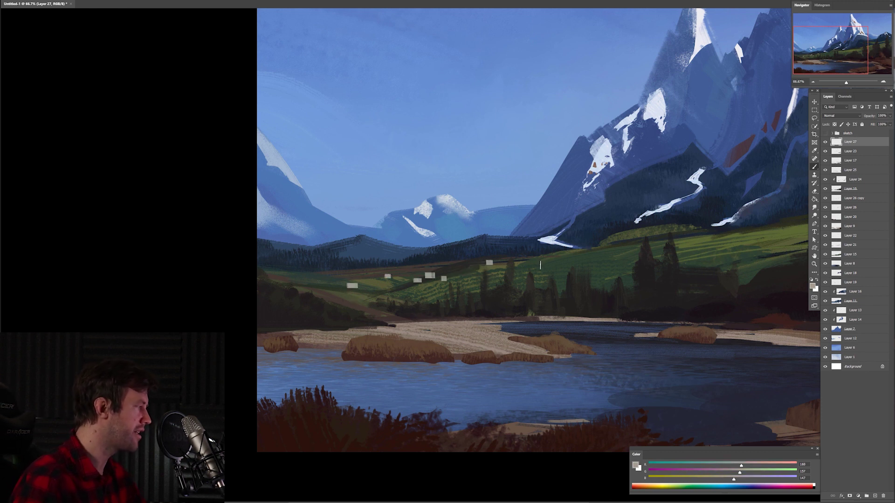
left_click_drag(290, 275, 313, 278)
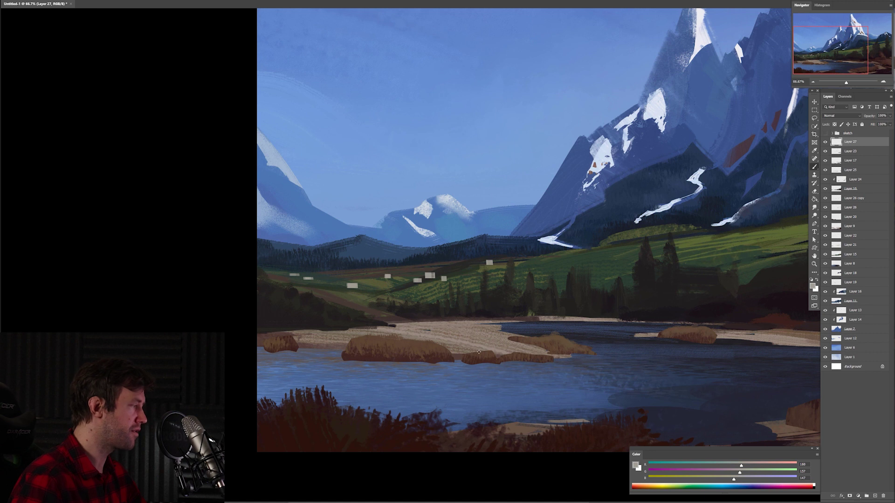
left_click_drag(451, 260, 460, 260)
Shift the colour to a bluish grey, erase and reshape some houses, and repaint one near the dark slope using a rectangular selection.
left_click_drag(734, 479, 749, 480)
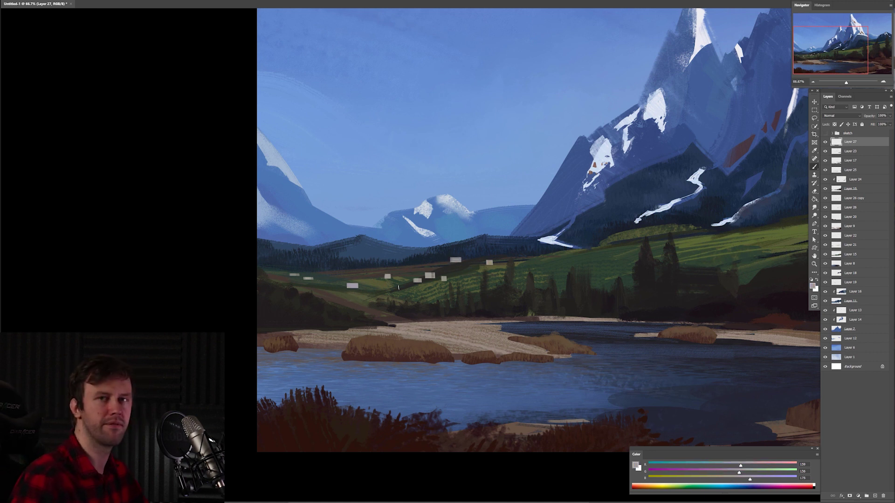
key("ctrl+d")
key("e")
mouse_move(314, 273)
left_mouse_down()
mouse_move(315, 280)
mouse_move(361, 283)
mouse_move(380, 295)
left_mouse_up()
key("b")
key("m")
left_click(359, 283)
key("b")
key("ctrl+d")
key("e")
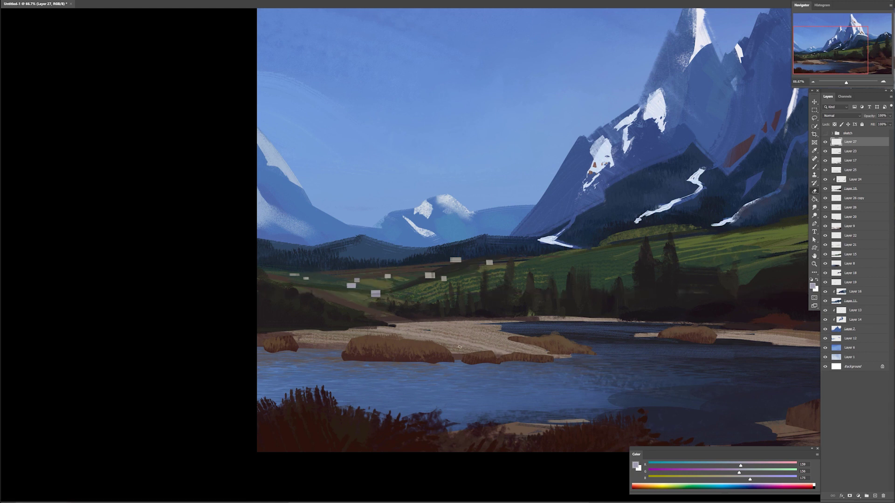
Add more pale houses along the green slope at the mountain's foot with a small rectangular selection and the brush.
key("b")
key("m")
left_click_drag(539, 252, 548, 256)
key("e")
key("b")
key("ctrl+d")
key("e")
key("b")
left_click(585, 253)
Flip the canvas, mix a warm red, and paint roofs on the two houses near the mountain's foot.
key("ctrl+shift+h")
left_click(612, 309, "alt")
left_click(612, 310, "alt")
left_click(625, 327, "ctrl")
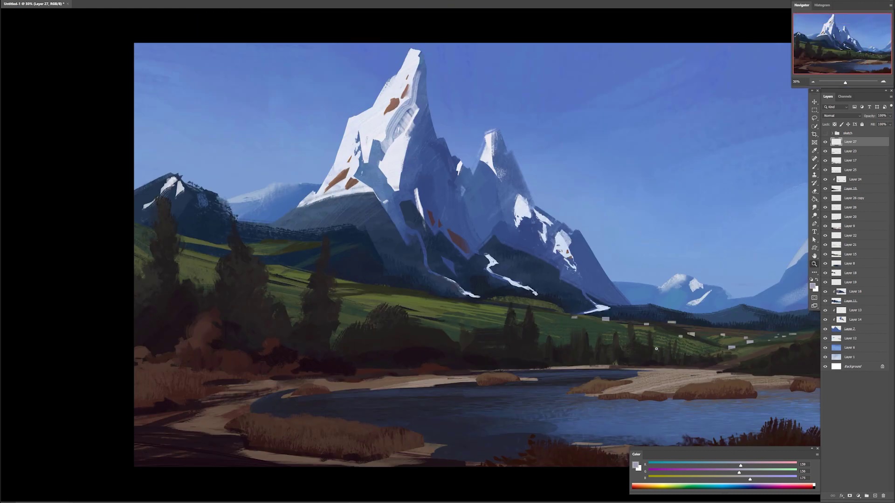
left_click_drag(740, 466, 755, 466)
left_click_drag(740, 473, 716, 473)
mouse_move(750, 479)
left_mouse_down()
mouse_move(719, 482)
mouse_move(745, 466)
left_mouse_up()
left_click_drag(716, 473, 702, 473)
left_click_drag(716, 480, 684, 482)
left_click_drag(603, 318, 608, 317)
left_click_drag(644, 323, 649, 323)
Mix an ochre for one house roof, and paint further valley roofs with the sampled red.
left_click_drag(691, 473, 717, 473)
mouse_move(684, 480)
left_mouse_down()
mouse_move(717, 479)
mouse_move(703, 473)
left_mouse_up()
mouse_move(717, 479)
left_mouse_down()
mouse_move(677, 480)
mouse_move(727, 473)
left_mouse_up()
left_click(690, 333)
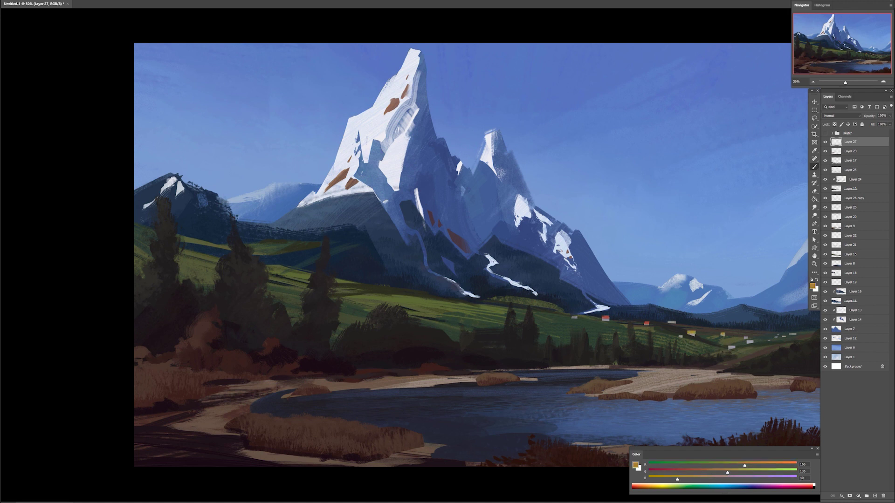
left_click(646, 324, "alt")
mouse_move(729, 347)
left_mouse_down()
mouse_move(753, 341)
mouse_move(724, 334)
left_mouse_up()
Mix a muted olive green and paint the roof of the small house beside the ochre one.
left_click(705, 464)
left_click(707, 472)
left_click(692, 479)
left_click_drag(668, 322, 676, 322)
key("e")
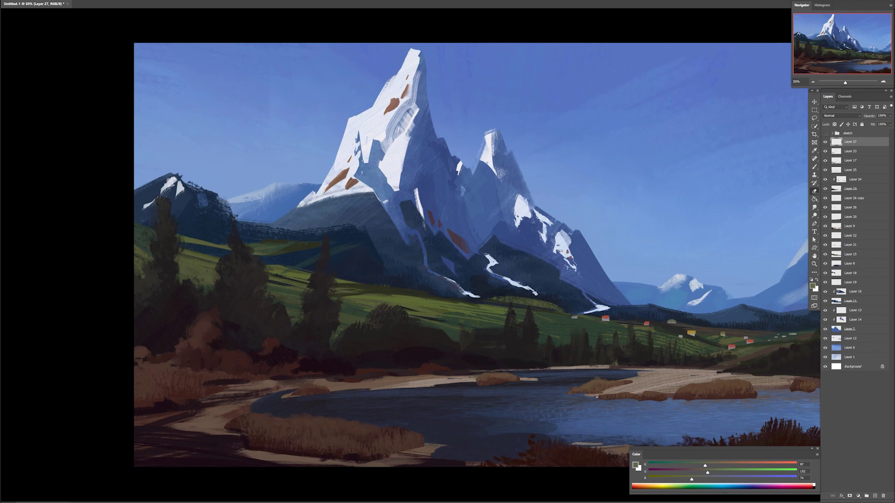
Sample the ochre roof colour, flip the canvas, trim the valley houses with the eraser, and flip back.
key("b")
left_click(691, 332, "alt")
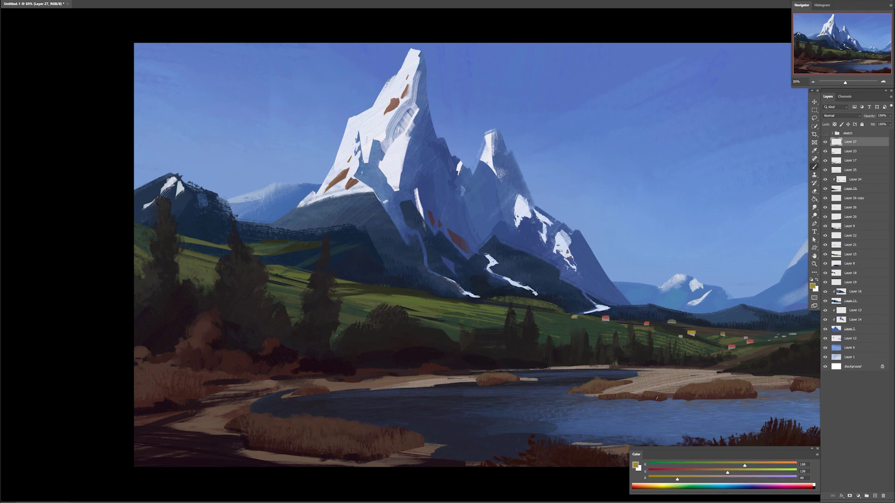
key("F2")
key("e")
left_click_drag(269, 331, 262, 331)
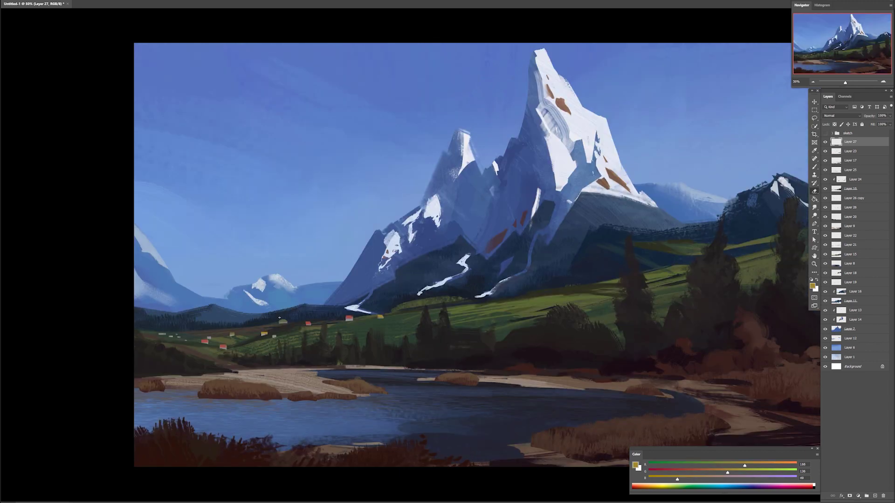
left_click(275, 317, "shift")
left_click(348, 316, "shift")
key("ctrl+minus")
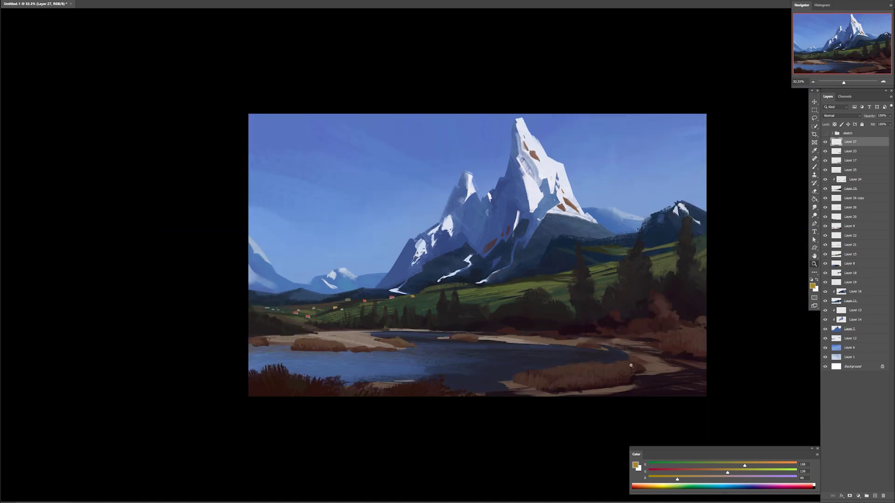
key("h")
Sample a light grey and free-transform the pale houses at the mountain's foot.
left_click(562, 298, "alt")
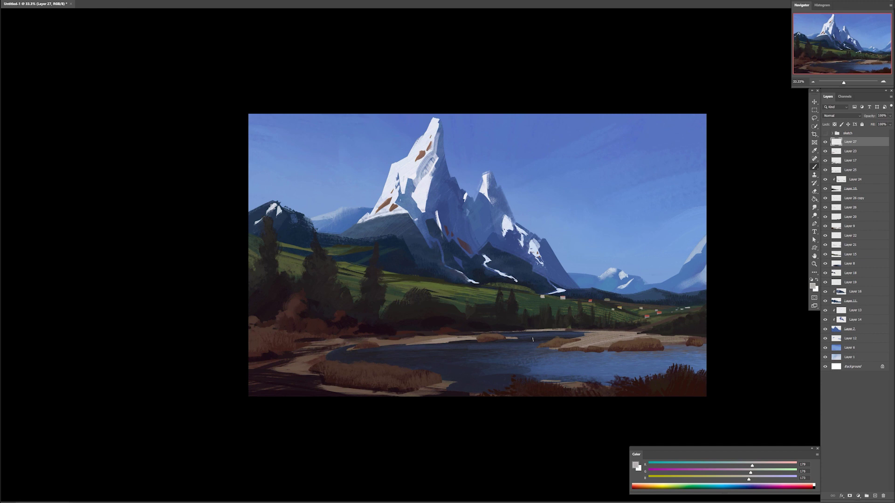
key("ctrl+t")
left_click_drag(539, 293, 567, 298)
key("Return")
Switch to Layer 23 and refine the autumn bushes and shoreline on the near bank with the eraser.
key("e")
left_click(314, 339, "ctrl")
key("alt+s")
key("c")
left_click(314, 341)
left_click_drag(299, 163, 297, 163)
left_click(387, 140)
key("ctrl+h")
left_click_drag(298, 310, 355, 346)
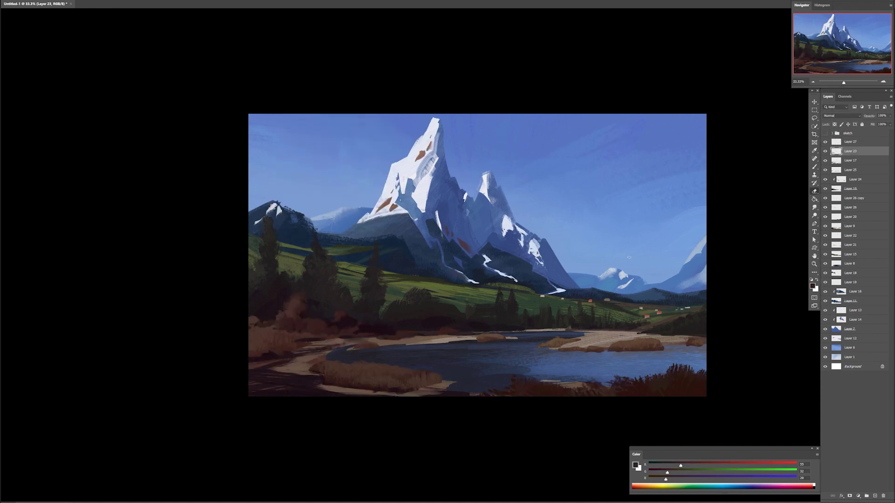
Select Layer 9, toggle the layer above it to check its content, and add small orange-brown rock patches beside the summit on Layer 27.
key("b")
left_click(328, 352, "alt")
left_click(546, 351, "ctrl")
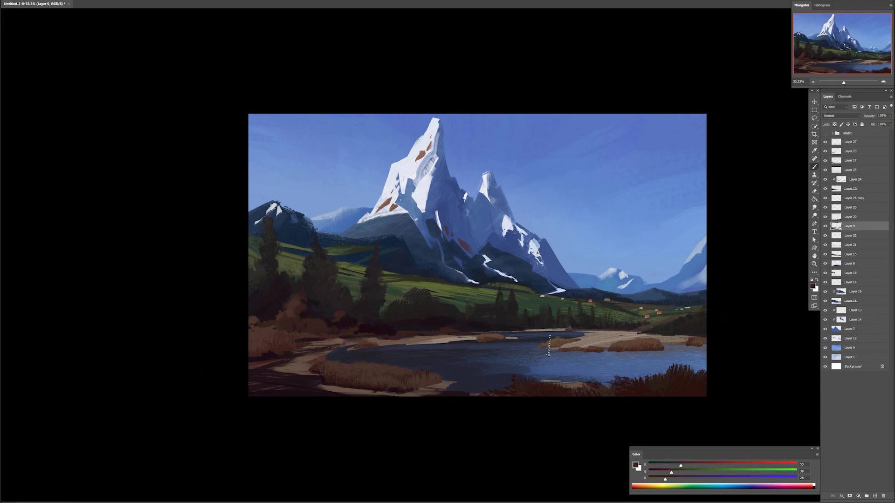
left_click(825, 217)
left_click(824, 217)
left_click(875, 496)
right_click(614, 360)
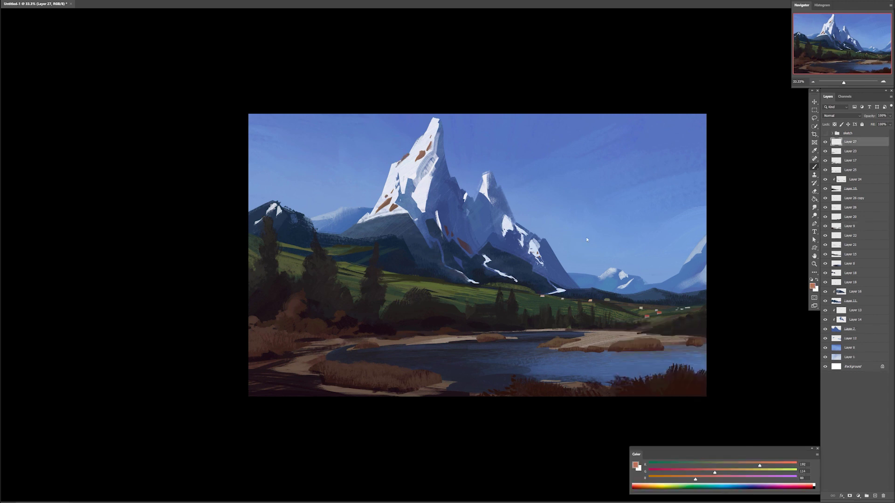
Add a new layer above the sky and mix a pale bluish white from sampled colours, undoing the trial cloud stroke.
left_click(588, 241, "ctrl")
left_click(874, 496)
left_click(671, 254, "alt")
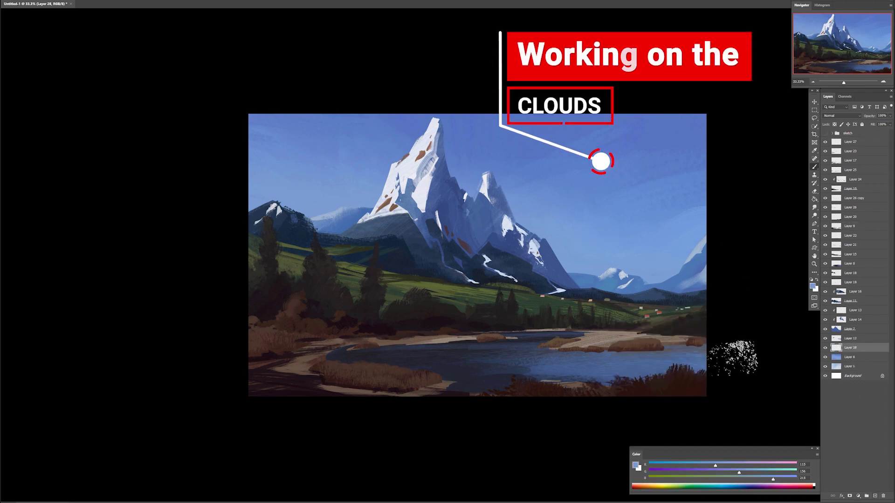
left_click_drag(715, 465, 748, 465)
left_click_drag(739, 472, 759, 473)
left_click_drag(645, 247, 676, 233)
key("ctrl+z")
left_click(605, 270, "alt")
left_click_drag(779, 465, 762, 466)
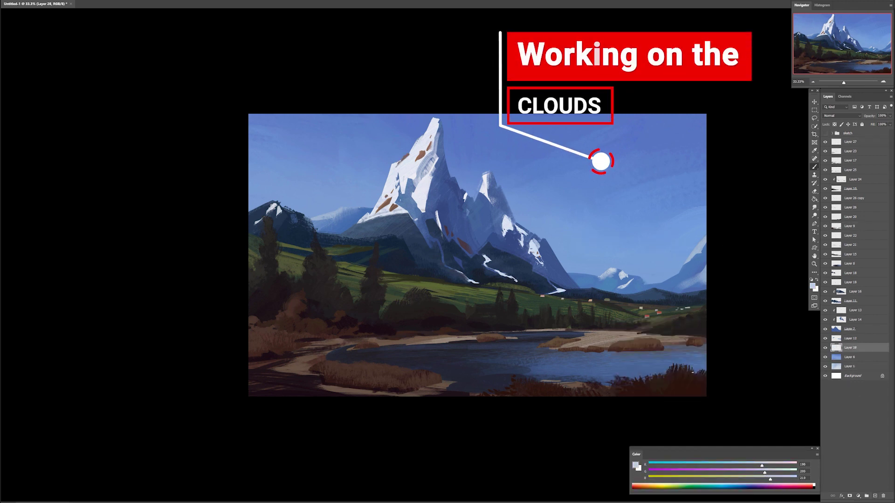
Paint a soft white cloud above the small distant mountains with sampled colours and shape it with the eraser.
left_click_drag(578, 252, 648, 224)
left_click(652, 252, "alt")
left_click(627, 231, "alt")
mouse_move(641, 238)
left_mouse_down()
mouse_move(633, 258)
mouse_move(703, 237)
left_mouse_up()
left_click(814, 208)
key("b")
mouse_move(687, 249)
left_mouse_down()
mouse_move(678, 268)
mouse_move(657, 264)
left_mouse_up()
key("e")
key("b")
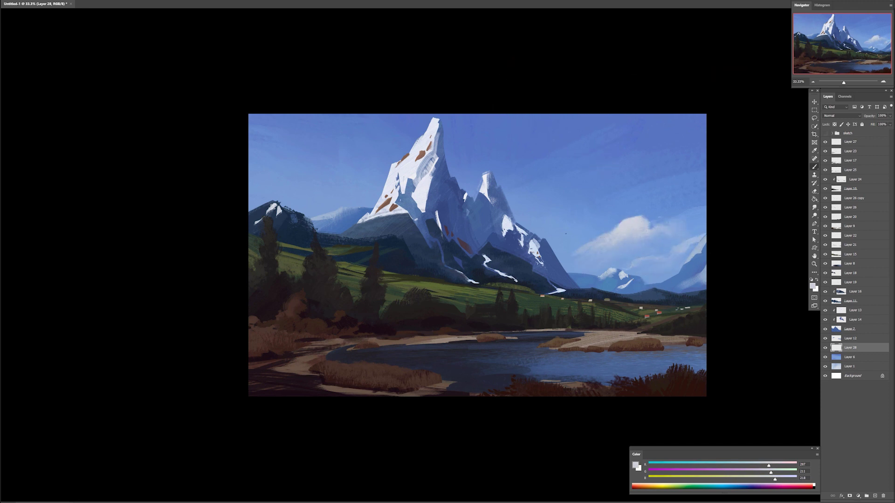
Shade the cloud with a sampled blue, and soften its lower edge with the smudge tool and eraser.
left_click(630, 240, "alt")
mouse_move(617, 237)
left_mouse_down()
mouse_move(600, 230)
mouse_move(655, 217)
left_mouse_up()
key("r")
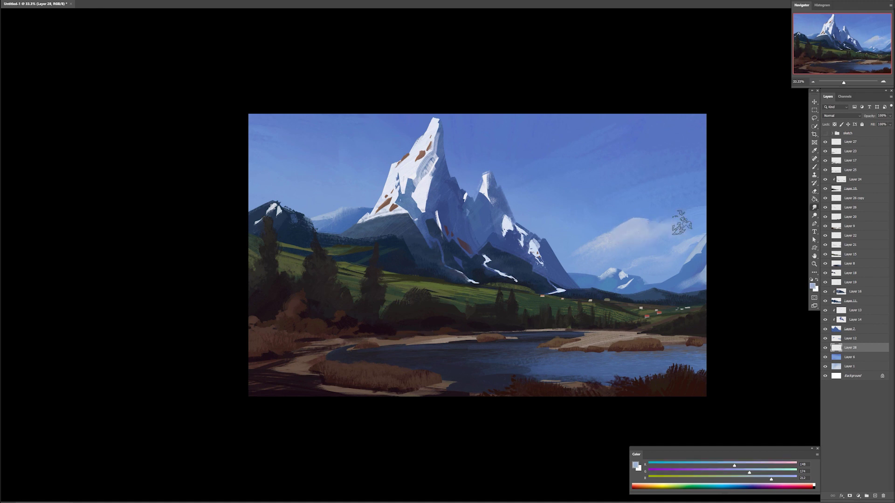
key("e")
left_click_drag(687, 244, 686, 267)
key("r")
Paint thin wispy cloud streaks in the sky on both sides of the peaks, undoing one misplaced stroke.
key("b")
mouse_move(300, 138)
left_mouse_down()
mouse_move(308, 151)
mouse_move(376, 181)
left_mouse_up()
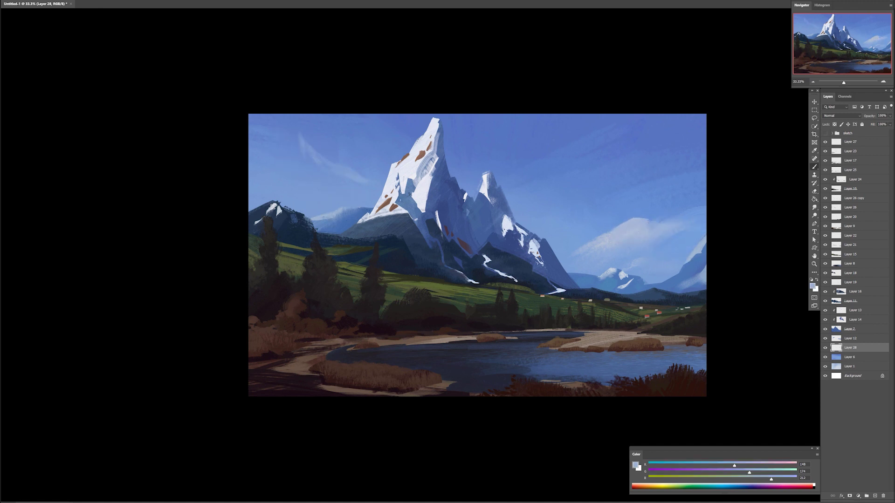
mouse_move(578, 135)
left_mouse_down()
mouse_move(525, 152)
mouse_move(577, 164)
mouse_move(705, 137)
left_mouse_up()
key("ctrl+z")
mouse_move(705, 133)
left_mouse_down()
mouse_move(610, 149)
mouse_move(704, 120)
left_mouse_up()
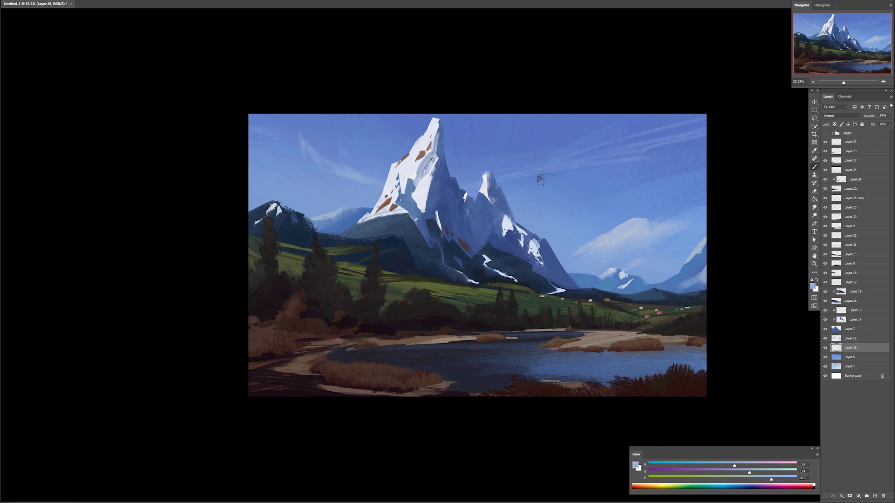
Broaden the wispy clouds on both sides of the peaks and soften them with the eraser and smudge tool.
left_click_drag(263, 145, 360, 193)
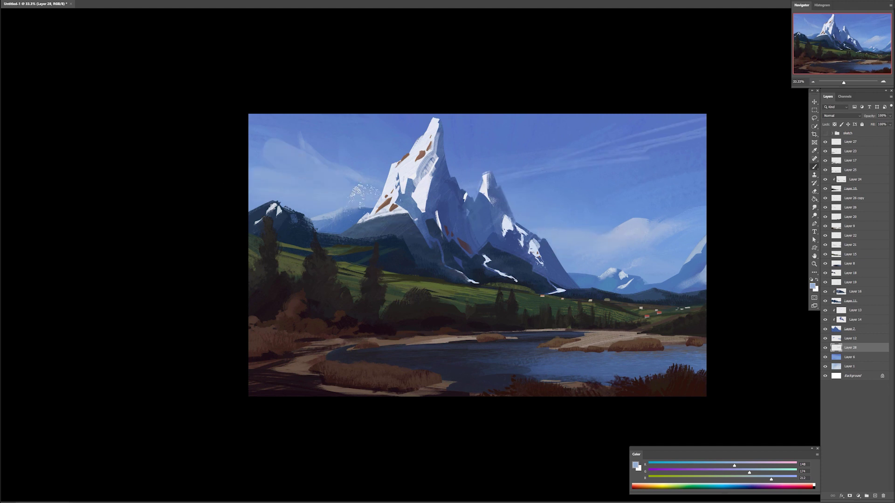
mouse_move(597, 174)
left_mouse_down()
mouse_move(709, 144)
mouse_move(572, 147)
mouse_move(643, 133)
left_mouse_up()
left_click_drag(622, 168, 646, 171)
key("b")
key("e")
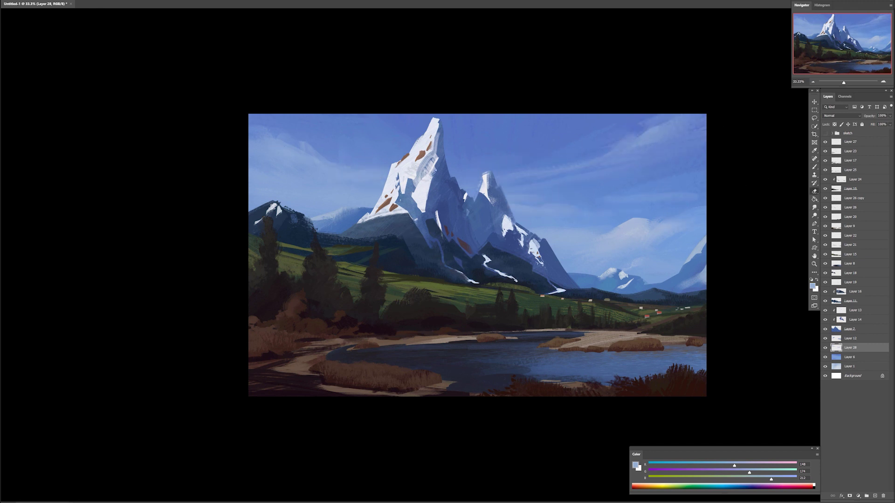
key("r")
Flip the canvas, sample a sky blue, pick another brush, and stamp all visible layers into a new top layer.
key("ctrl+h")
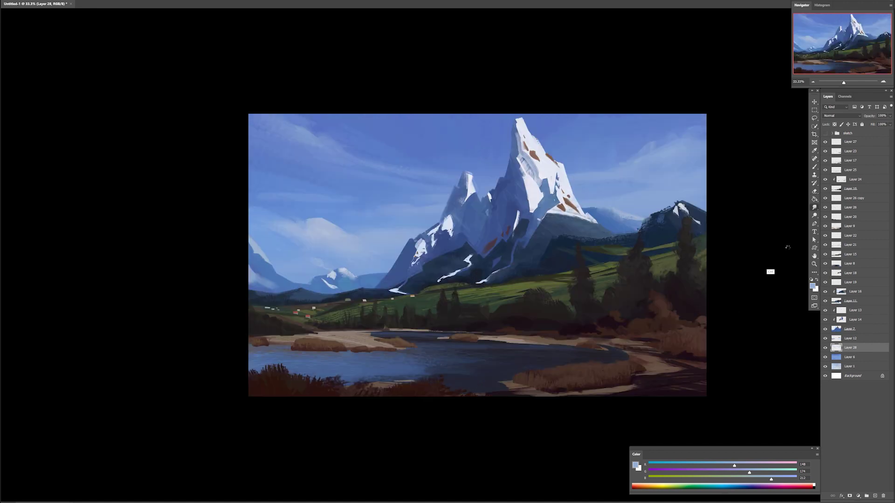
key("ctrl+h")
key("ctrl+h")
key("b")
left_click(658, 181, "alt")
right_click(660, 184)
left_click(782, 170)
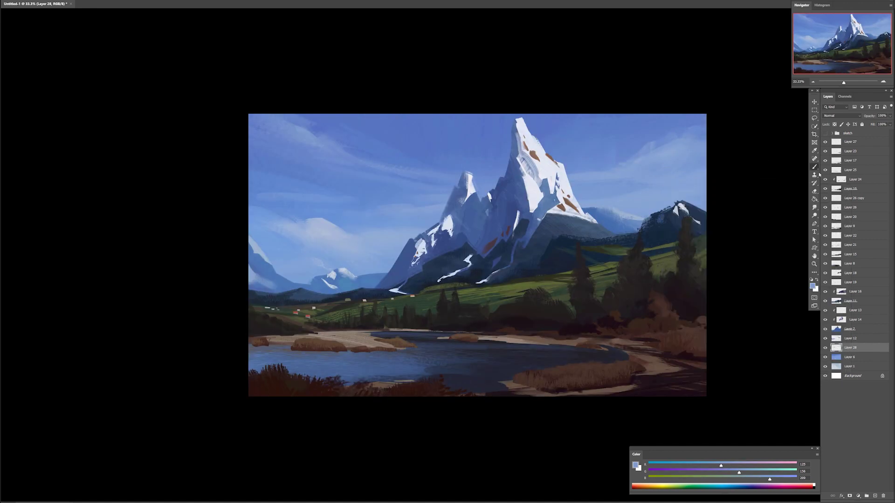
key("ctrl+shift+alt+e")
Sample pale highlights from the snowy summit and set the brush blending mode to Hard Light.
right_click(625, 207, "shift")
left_click(653, 316)
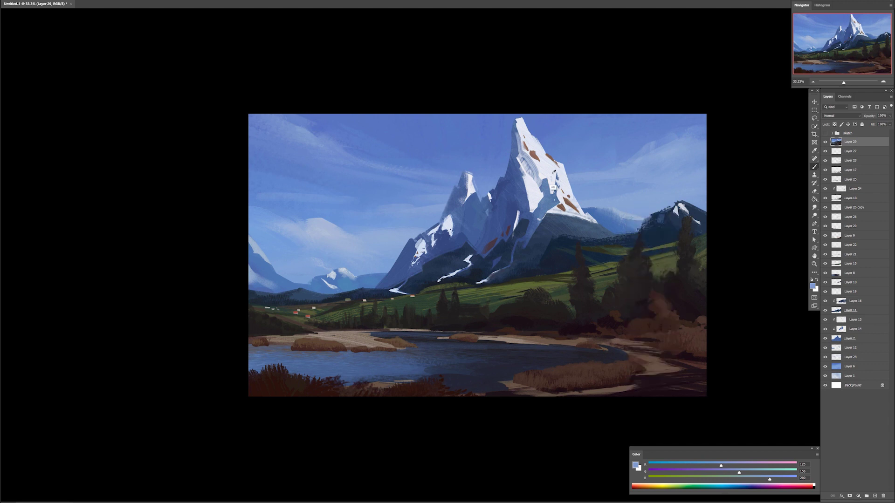
left_click(554, 173, "alt")
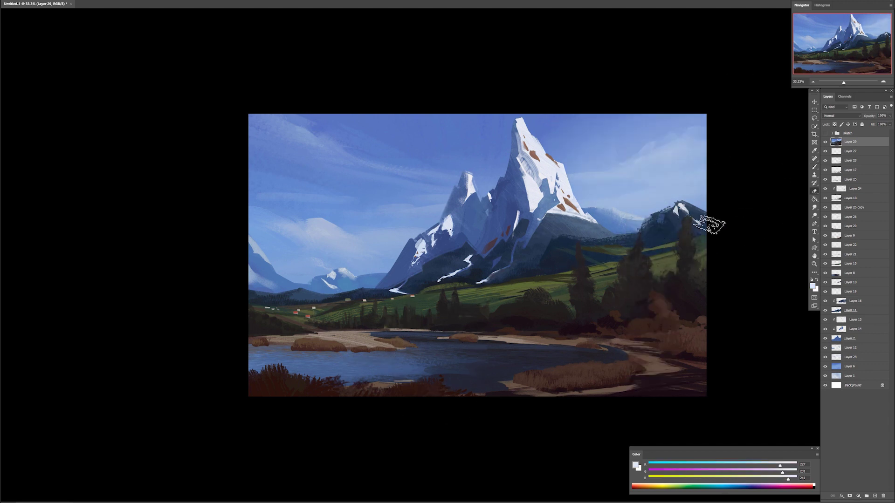
left_click(532, 128, "alt")
right_click(587, 227)
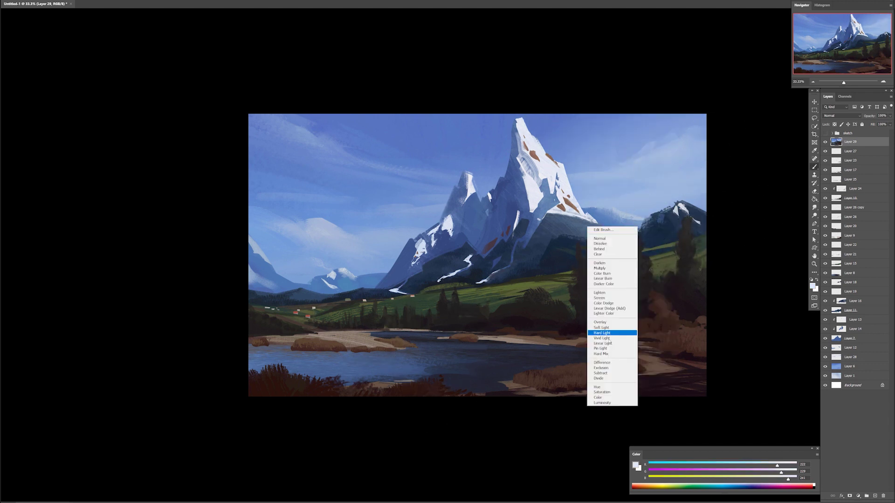
left_click(601, 333)
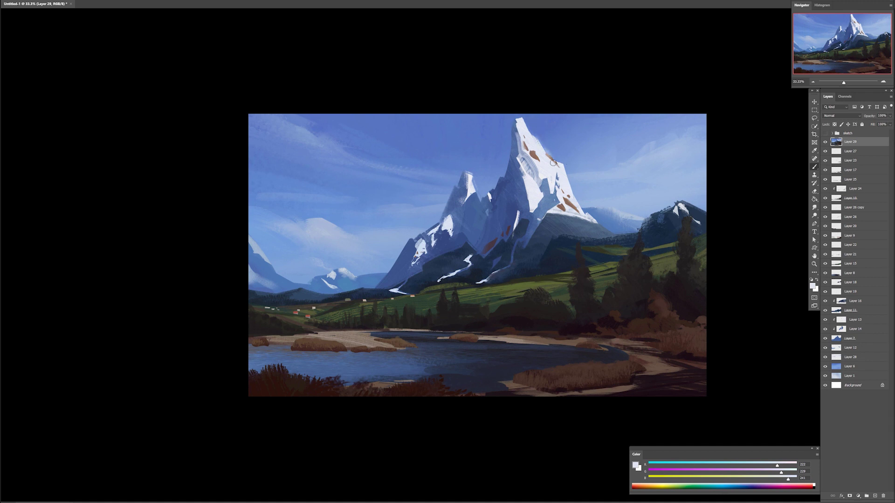
Blend the green fields around the valley houses and at the mountain's foot with a small brush.
key("r")
key("ctrl+plus")
key("ctrl+plus")
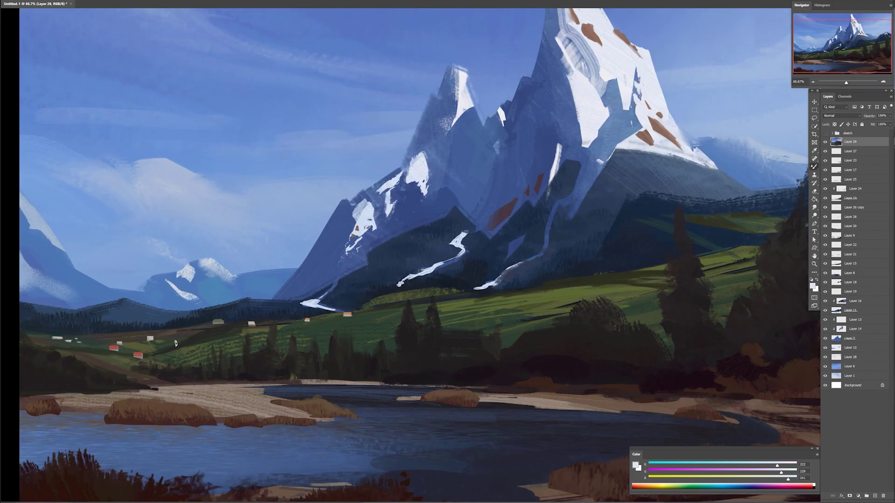
left_click_drag(173, 355, 247, 333)
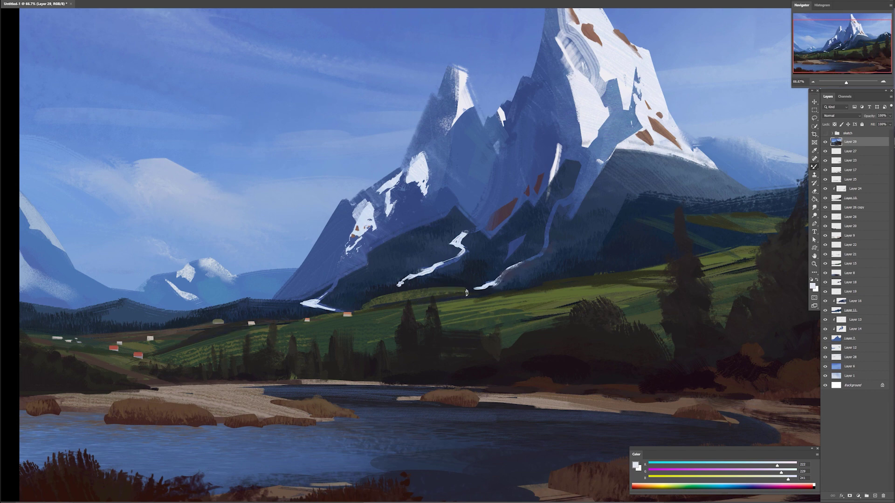
left_click(598, 302, "alt")
left_click(599, 303, "alt")
left_click_drag(699, 304, 705, 295)
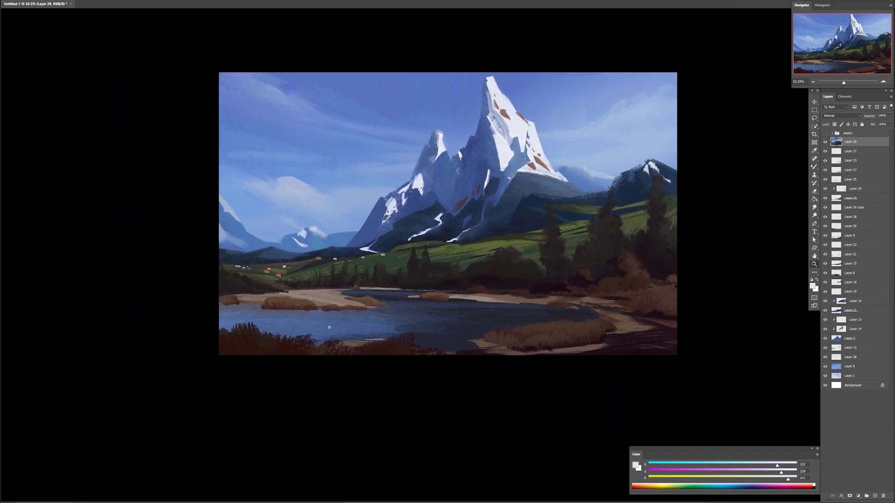
Paint dark-brown accents along the far sandbank's edge with sampled colours and flip the canvas.
left_click(322, 308, "alt")
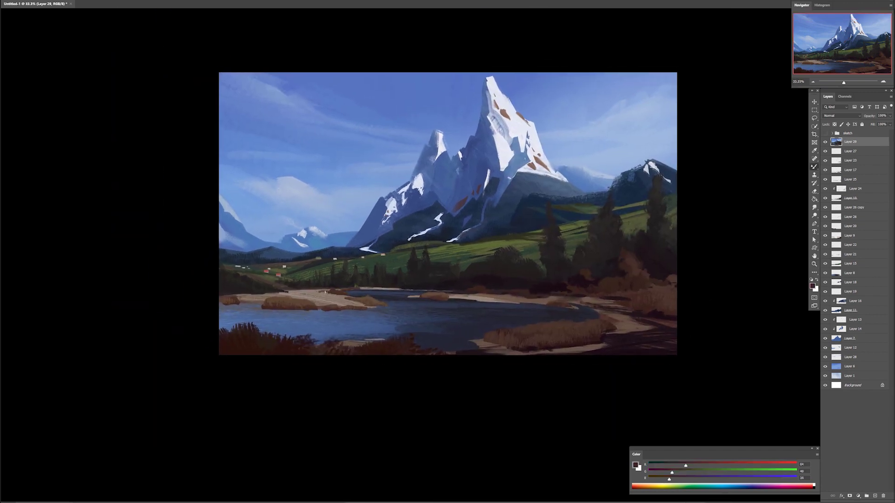
left_click(372, 308, "alt")
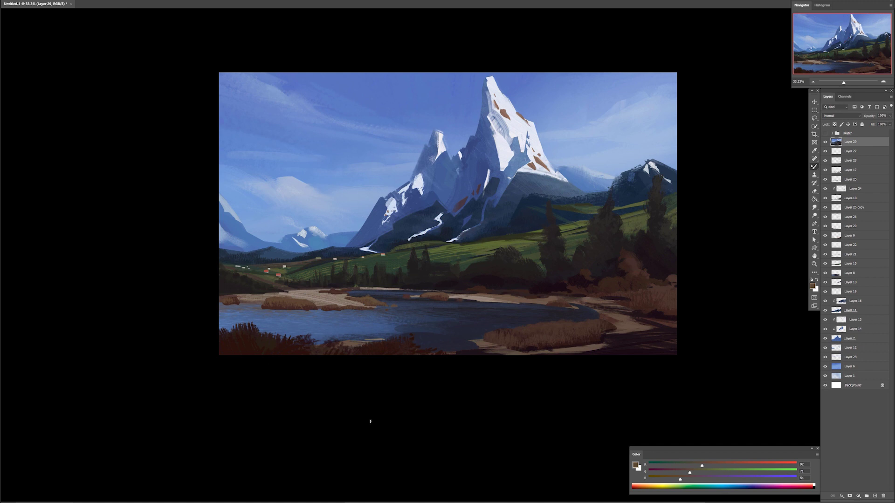
key("ctrl+shift+h")
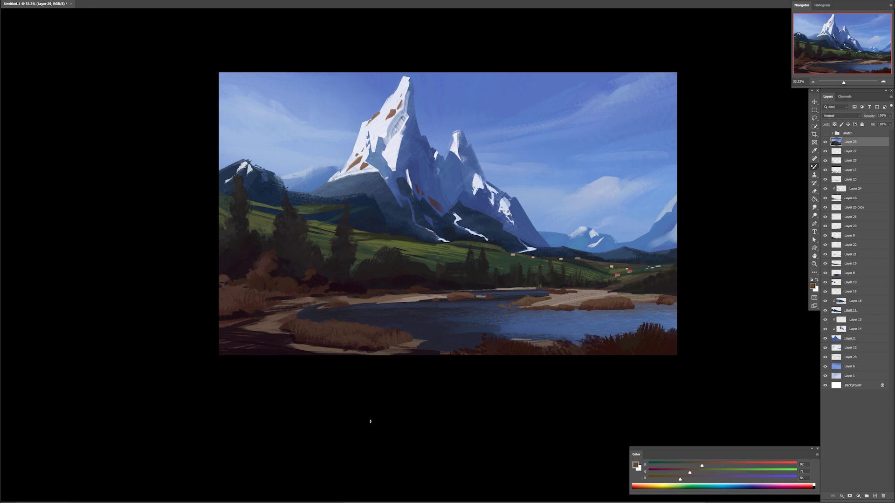
Choose another brush, enlarge it, and paint pale blue haze in the sky beside the main peak with a sampled colour, then smudge it.
right_click(498, 253)
left_click(610, 351)
left_click(348, 130, "alt")
key("bracketright")
key("bracketright")
key("bracketright")
key("bracketright")
mouse_move(351, 139)
left_mouse_down()
mouse_move(328, 163)
mouse_move(308, 165)
left_mouse_up()
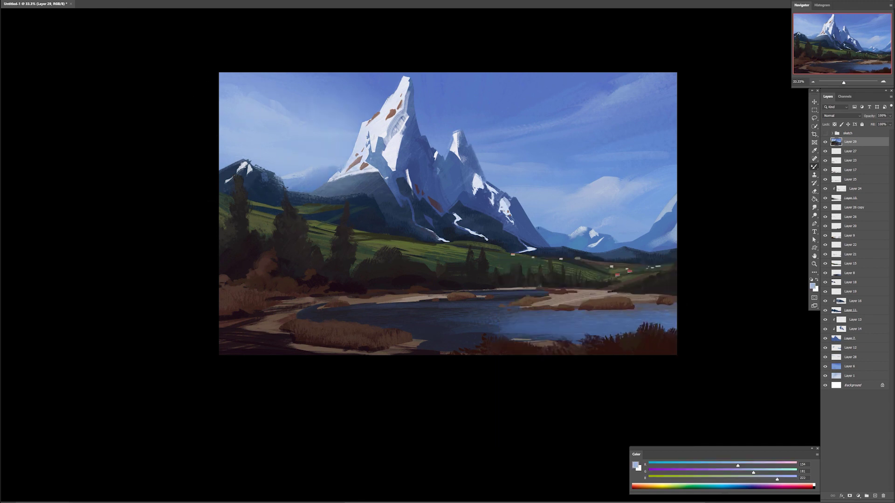
key("r")
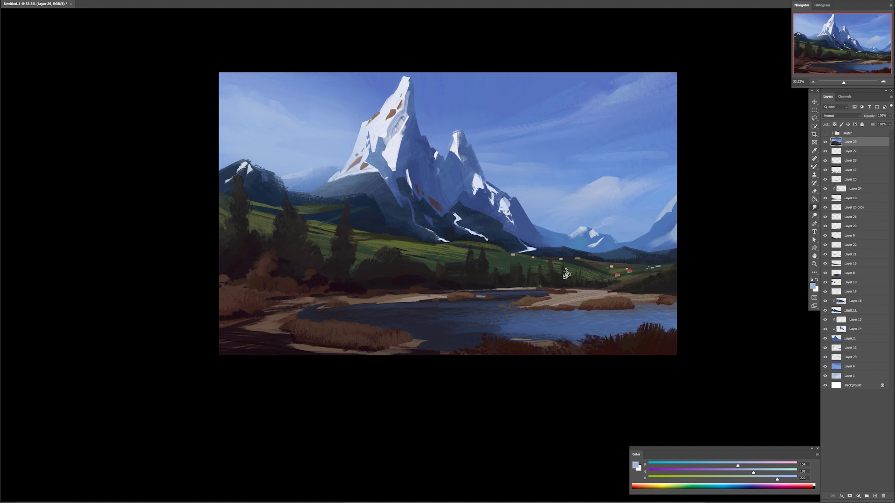